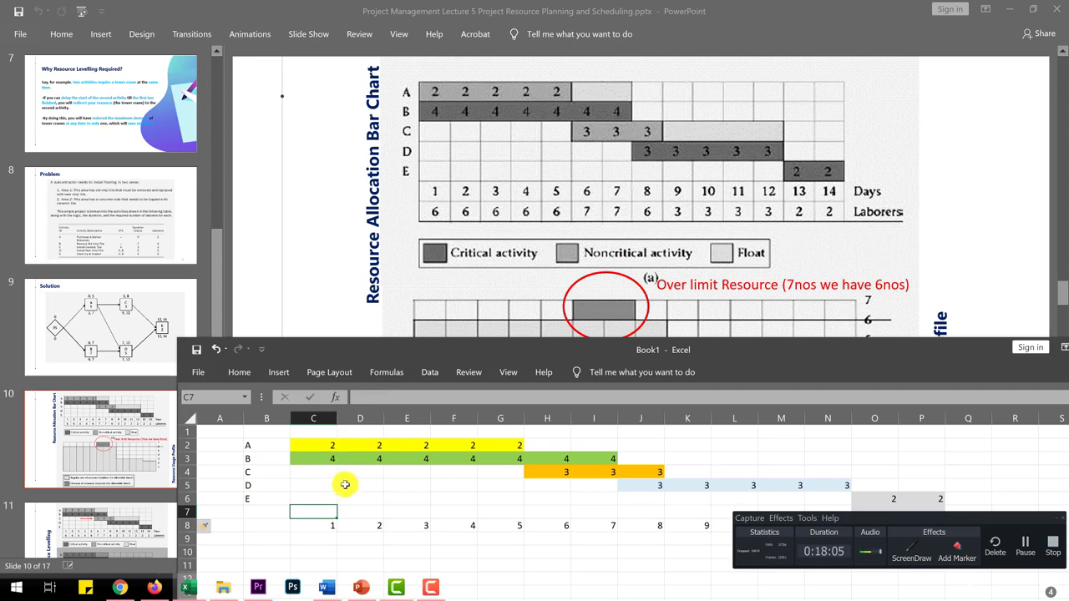
- Enter the formula =SUM(C2:C6) in C7 to total the laborers for day 1
text(sum()
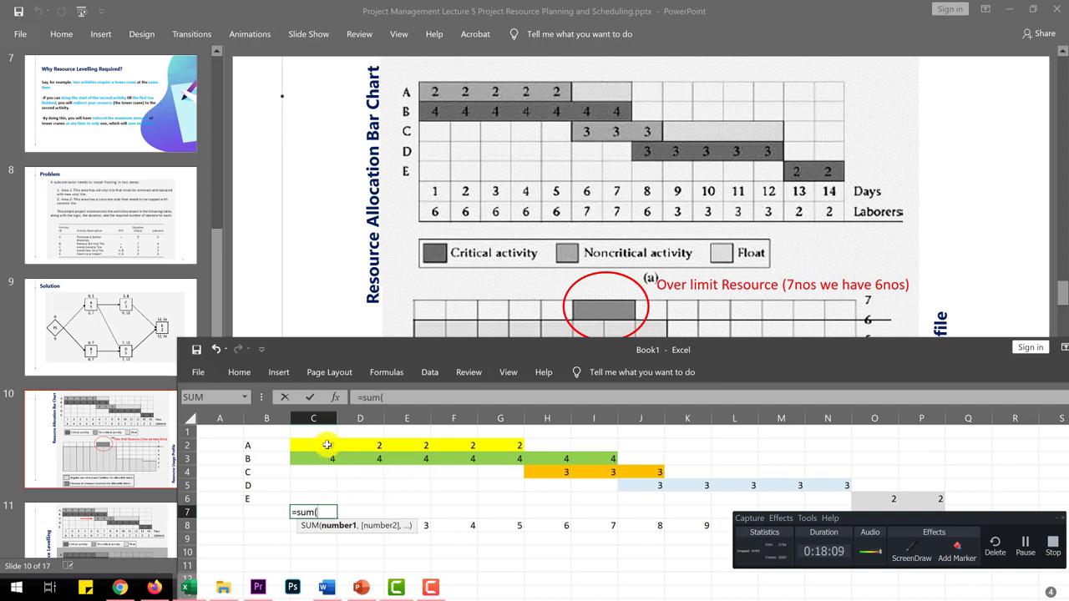
drag(327, 445, 322, 500)
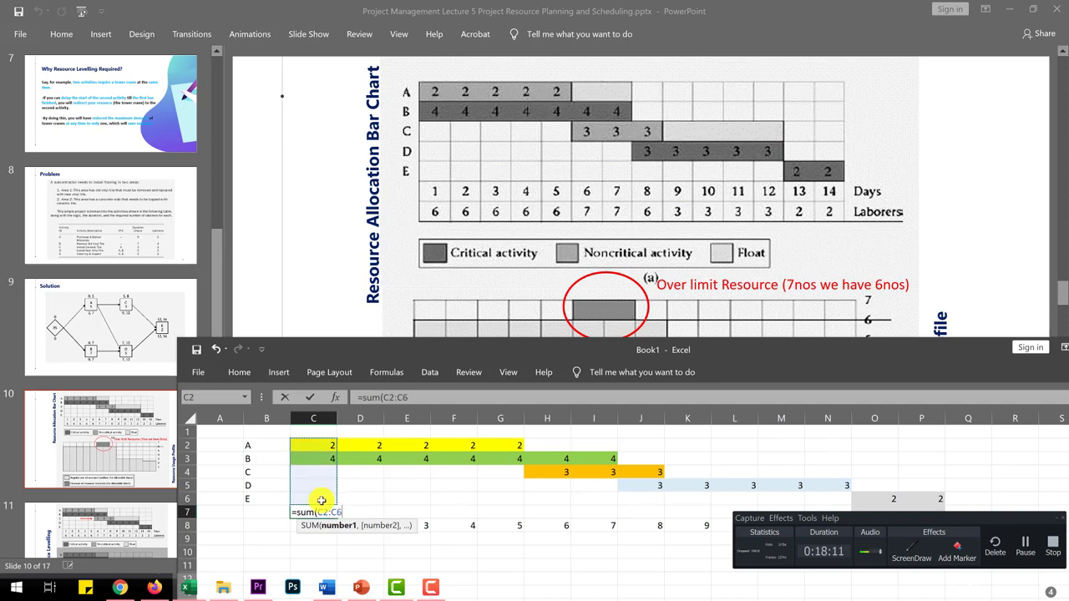
text())
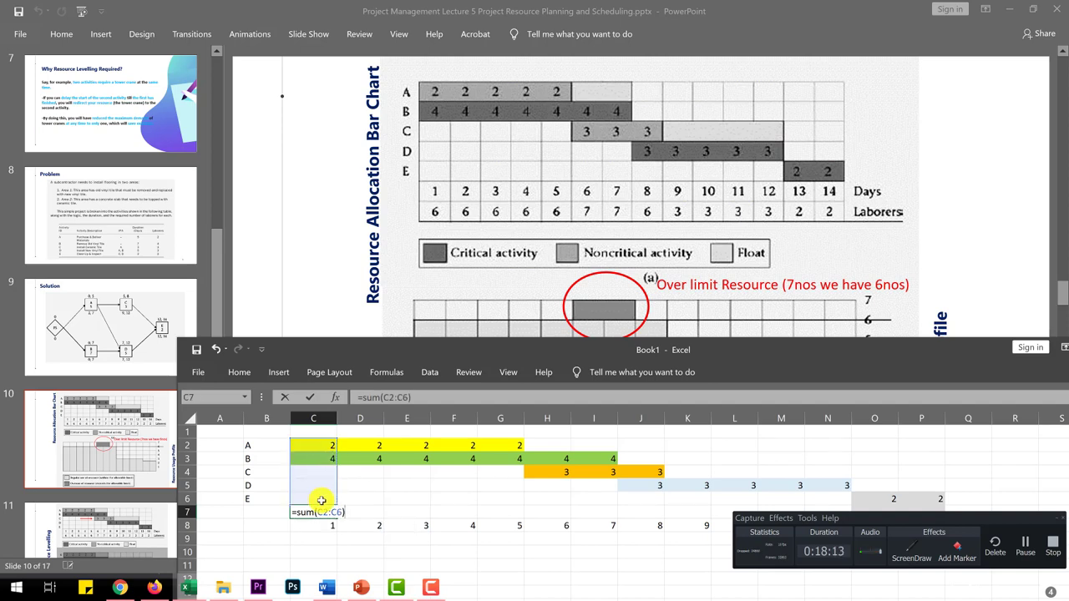
key(Return)
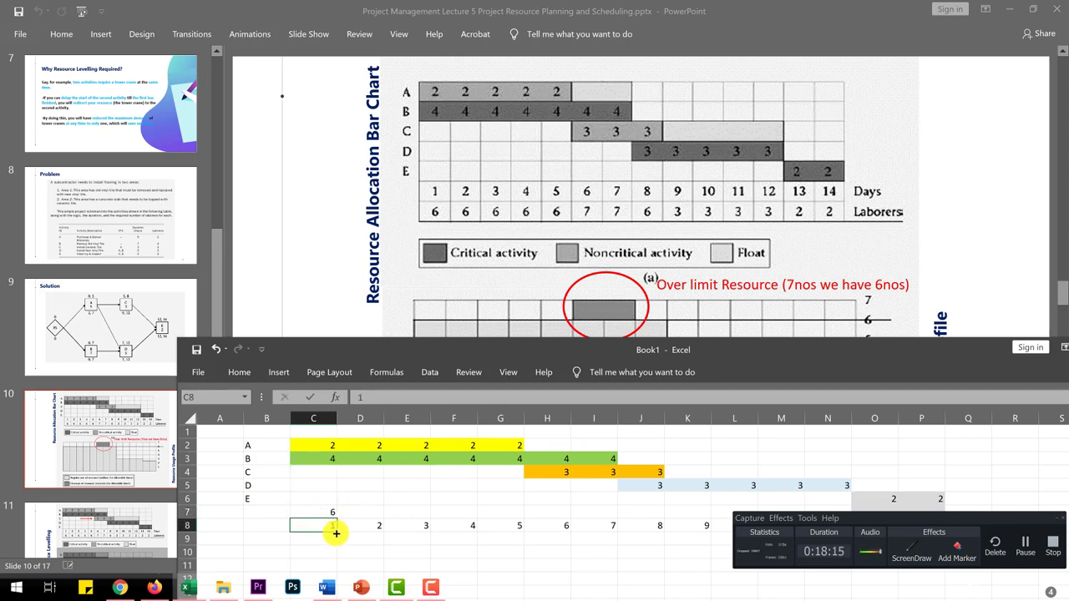
- Merge and centre cells A2:A6 and label the merged cell Activities
click(258, 527)
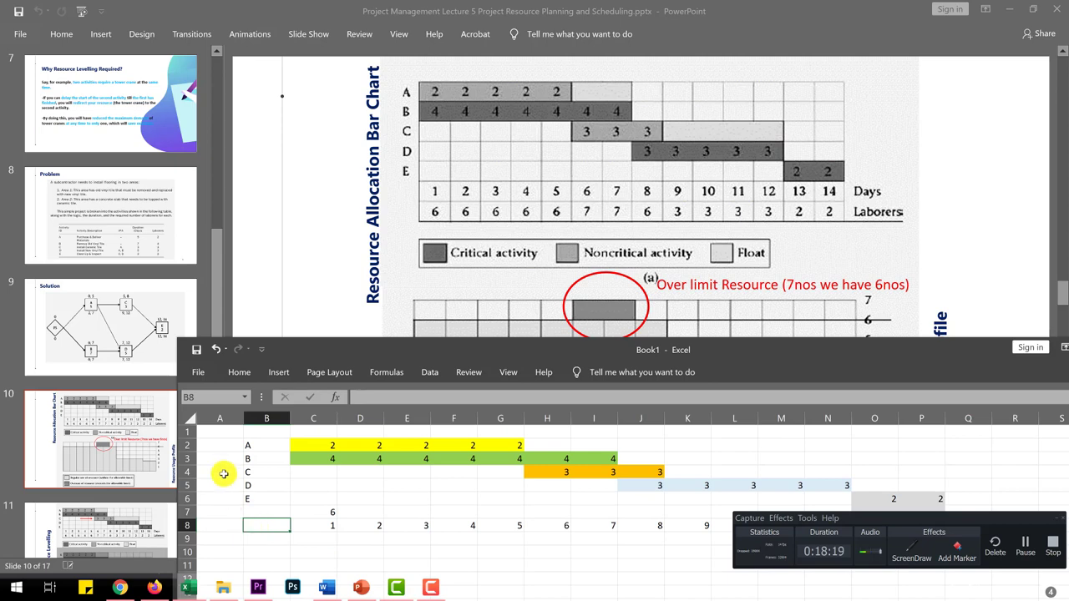
drag(228, 447, 231, 500)
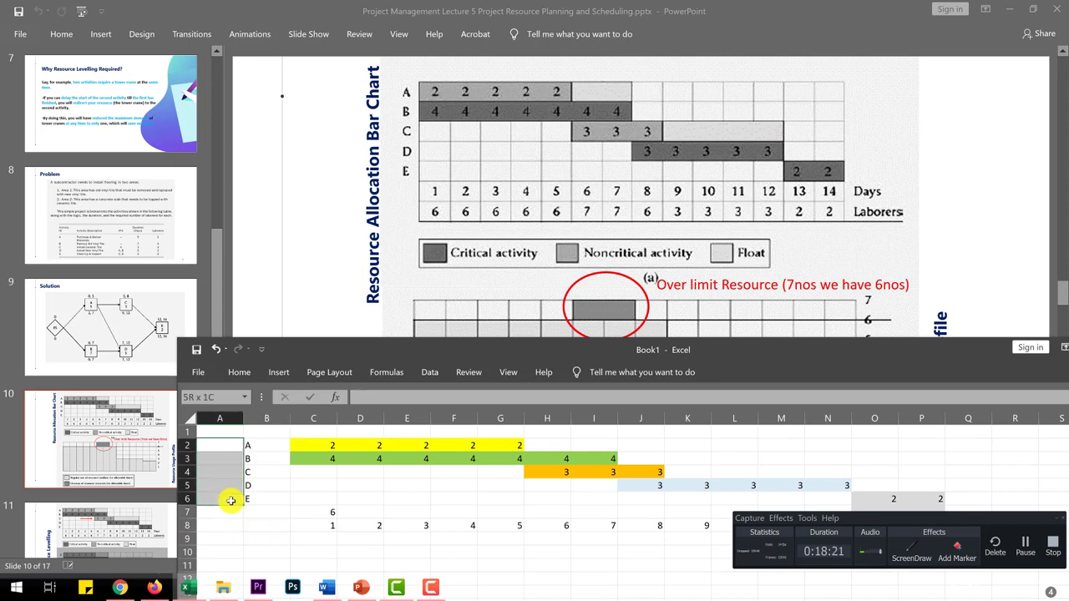
click(241, 373)
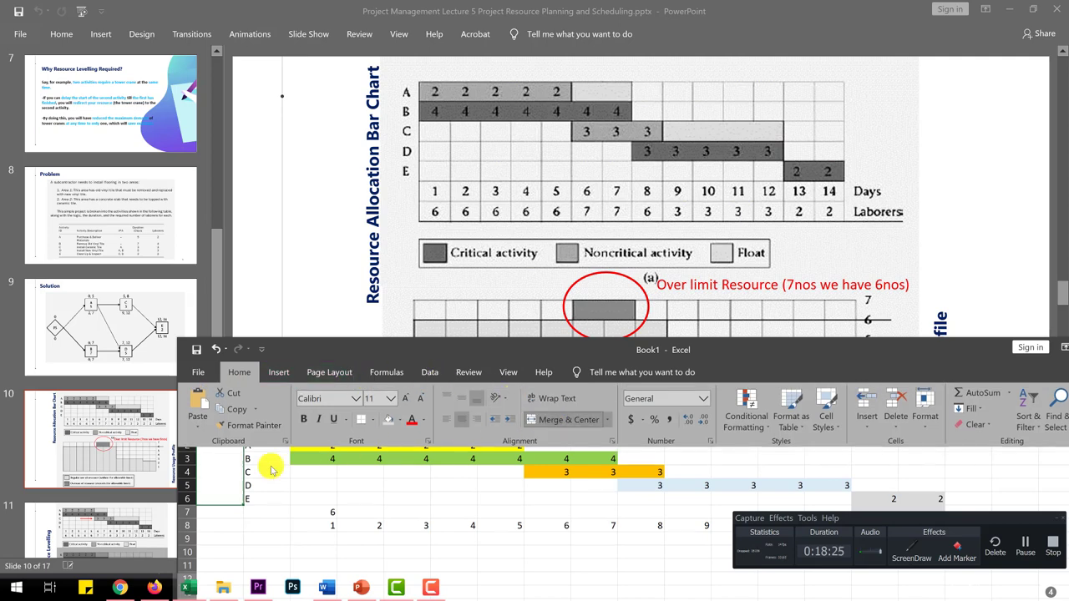
click(214, 470)
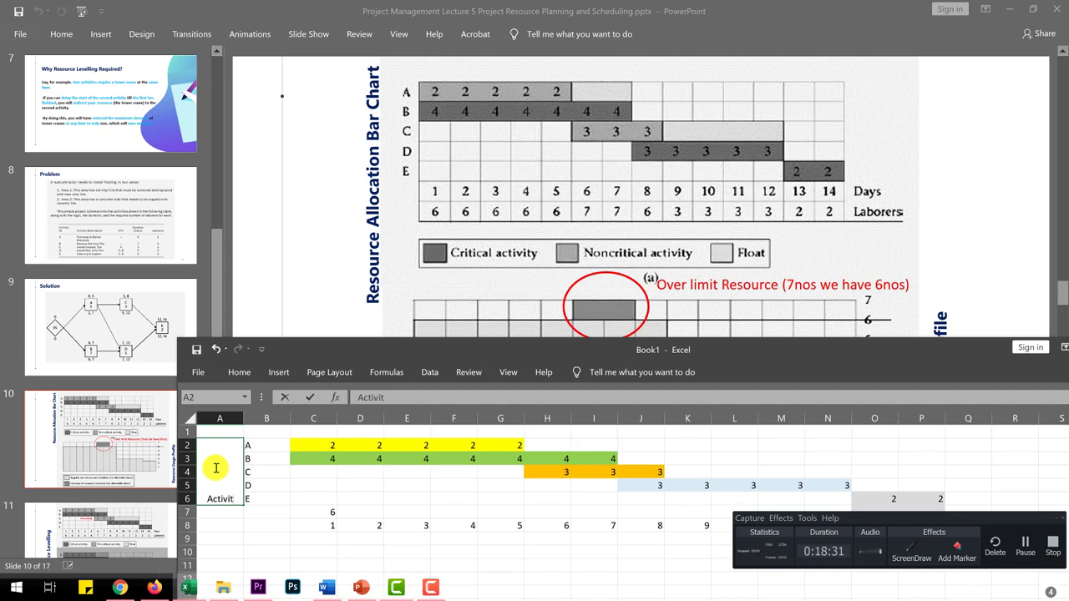
text(Activities)
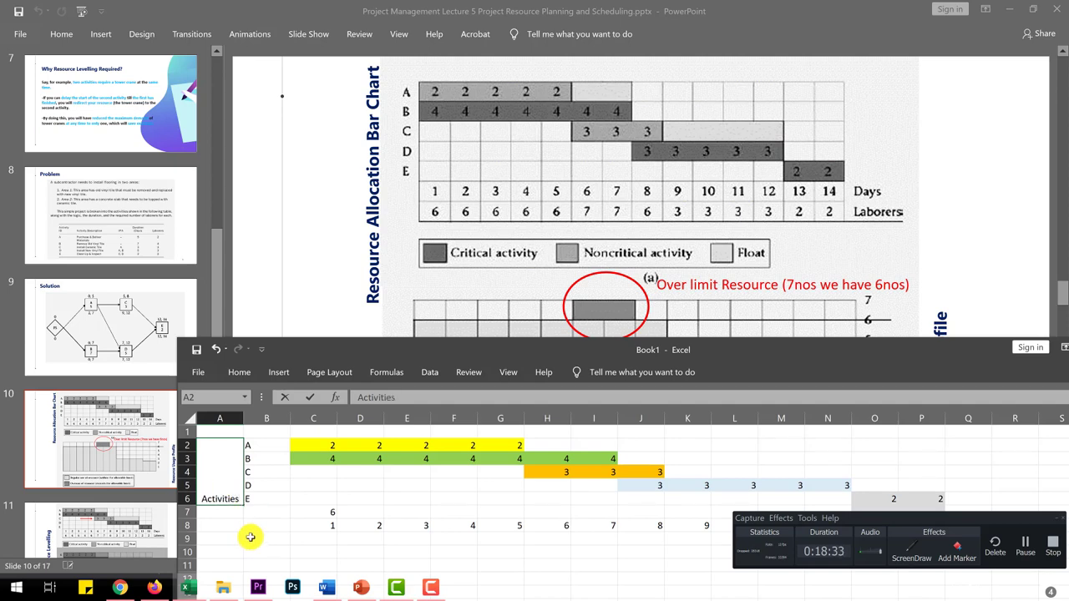
- Label cell A8 as Days and vertically centre the Activities label in its merged cell
click(235, 527)
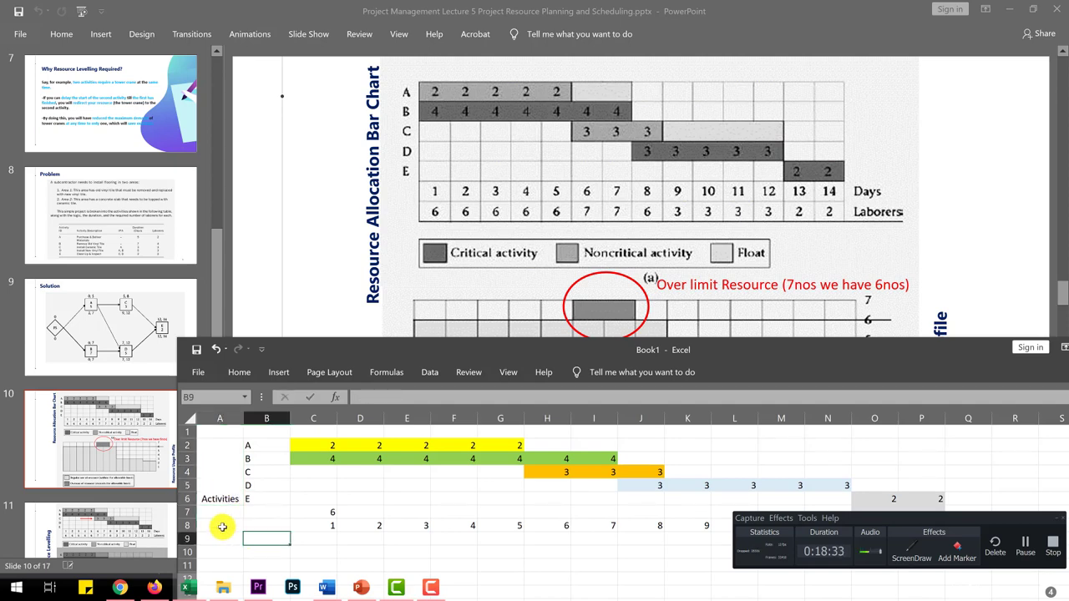
click(264, 523)
click(226, 523)
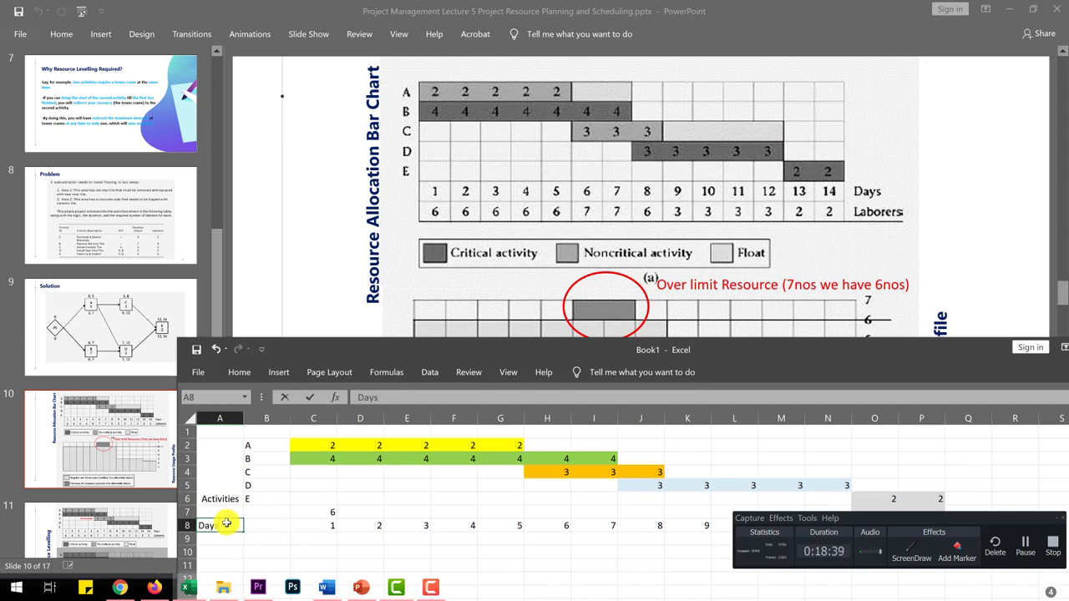
text(Days)
click(271, 536)
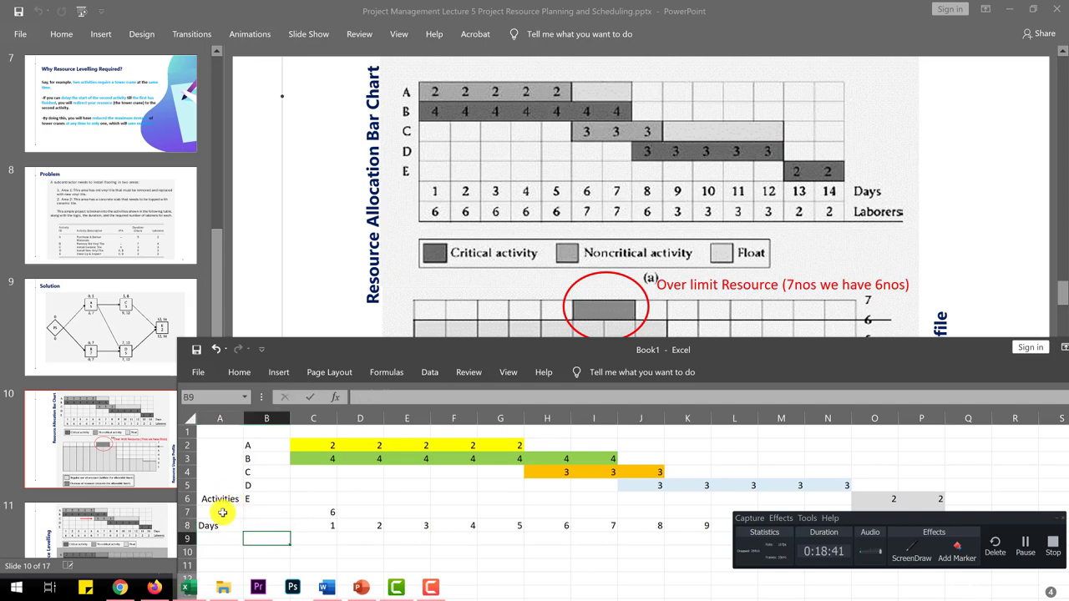
drag(220, 502, 220, 445)
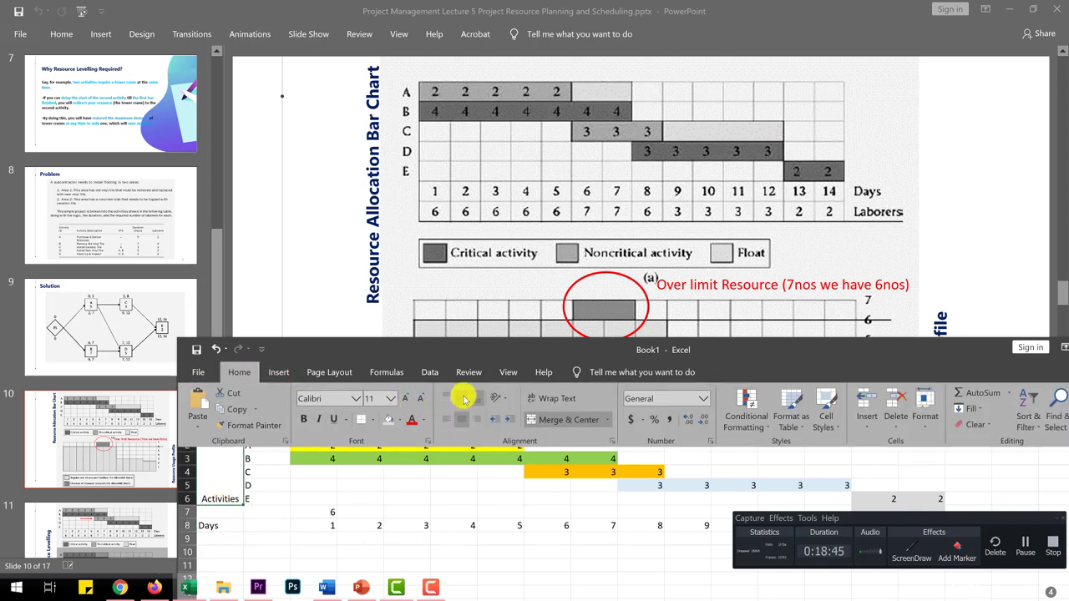
click(547, 499)
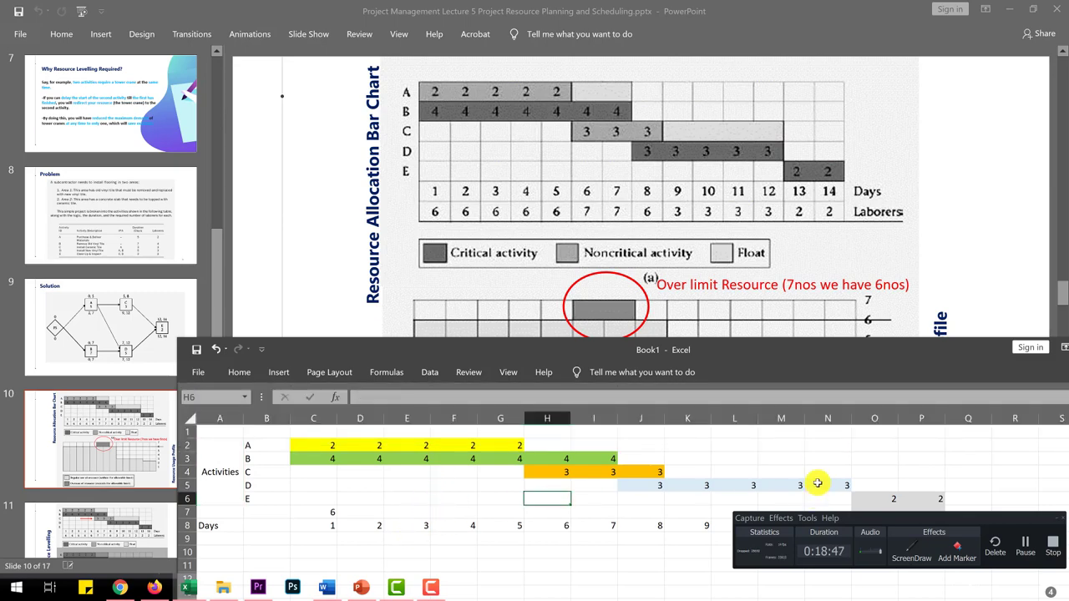
- Fill the SUM formula from C7 across to P7 to total the laborers for all 14 days
drag(862, 358, 777, 204)
click(397, 404)
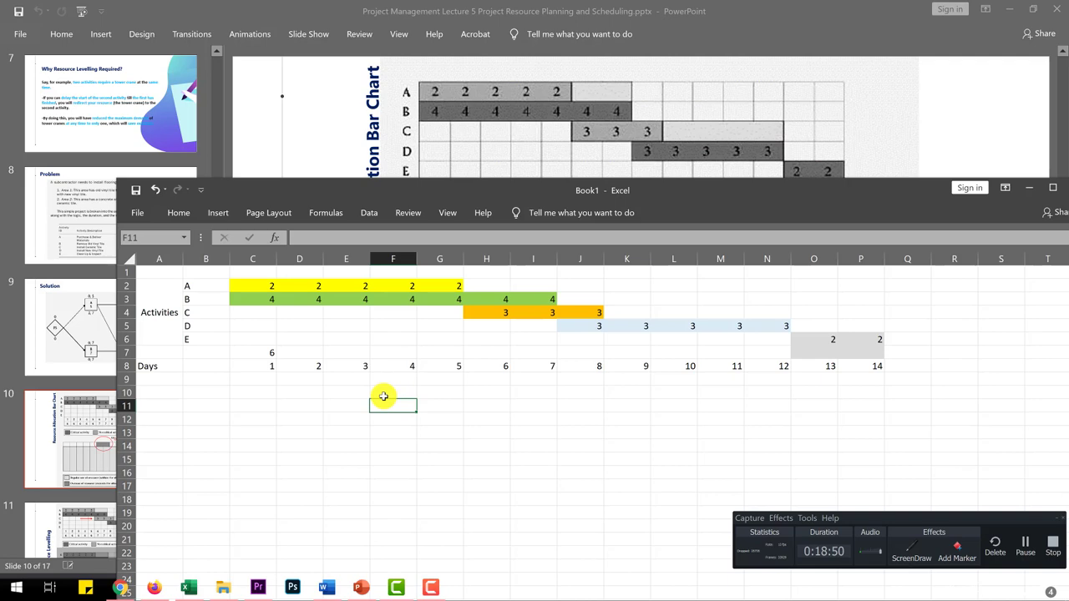
click(262, 355)
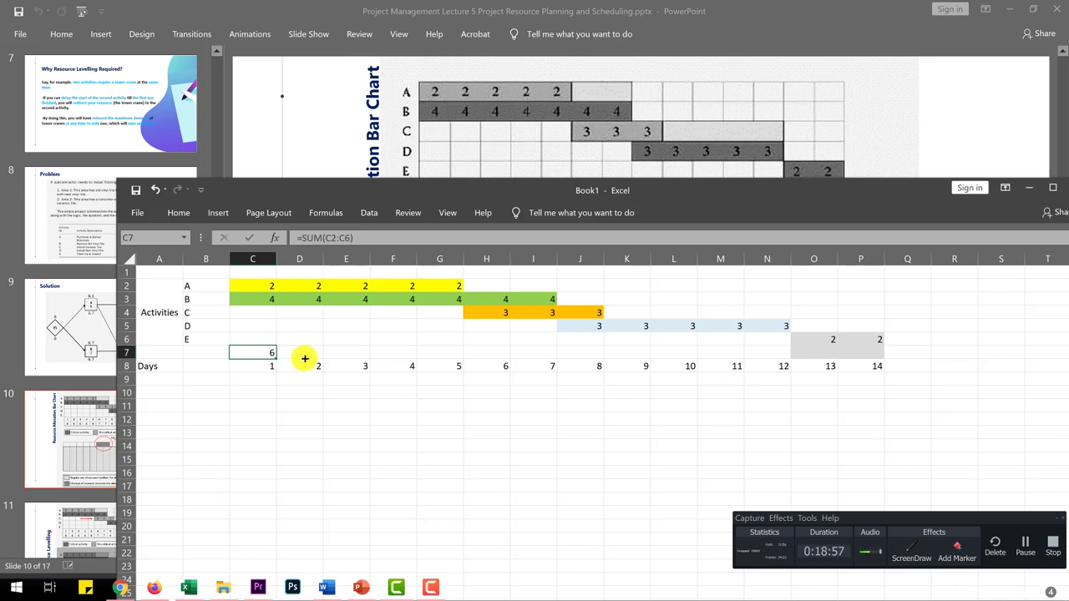
drag(275, 360, 874, 356)
click(719, 421)
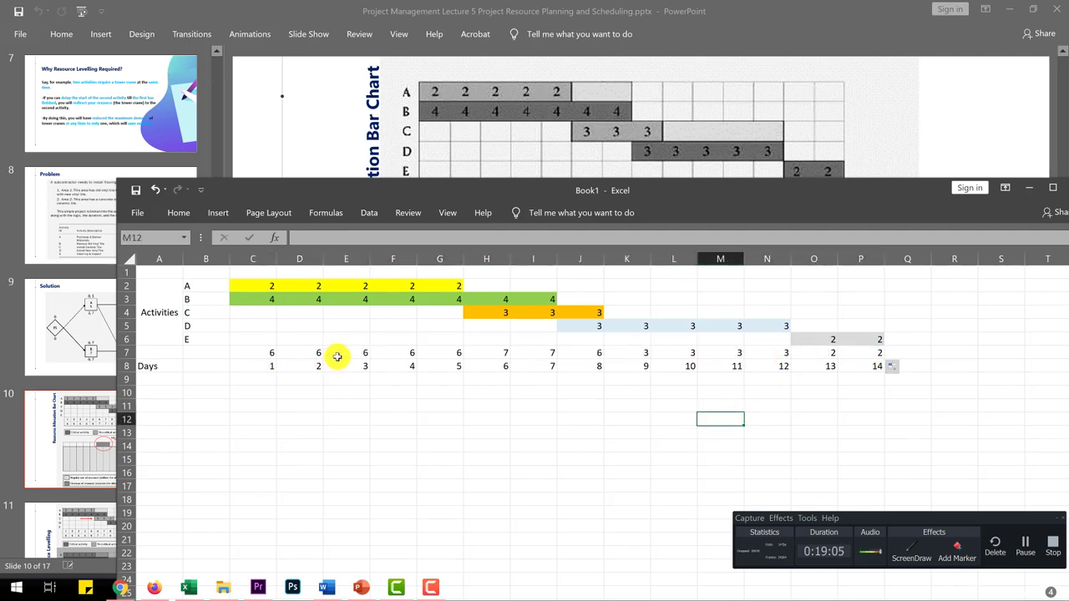
- Apply borders to the Days row, covering the day numbers in C8:P8 and the label cells A8:B8
drag(859, 366, 239, 363)
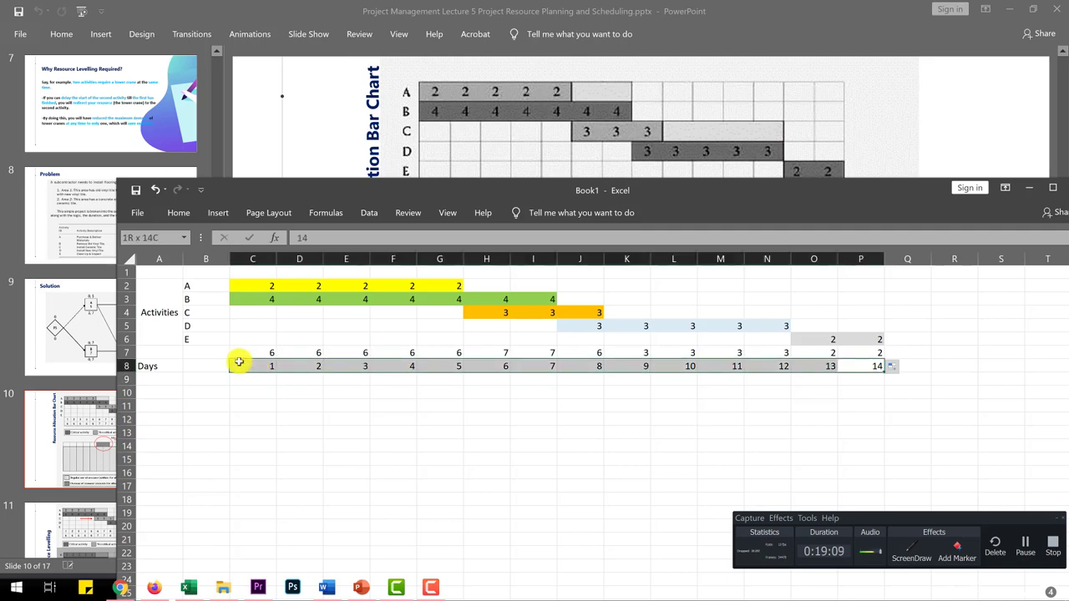
click(171, 214)
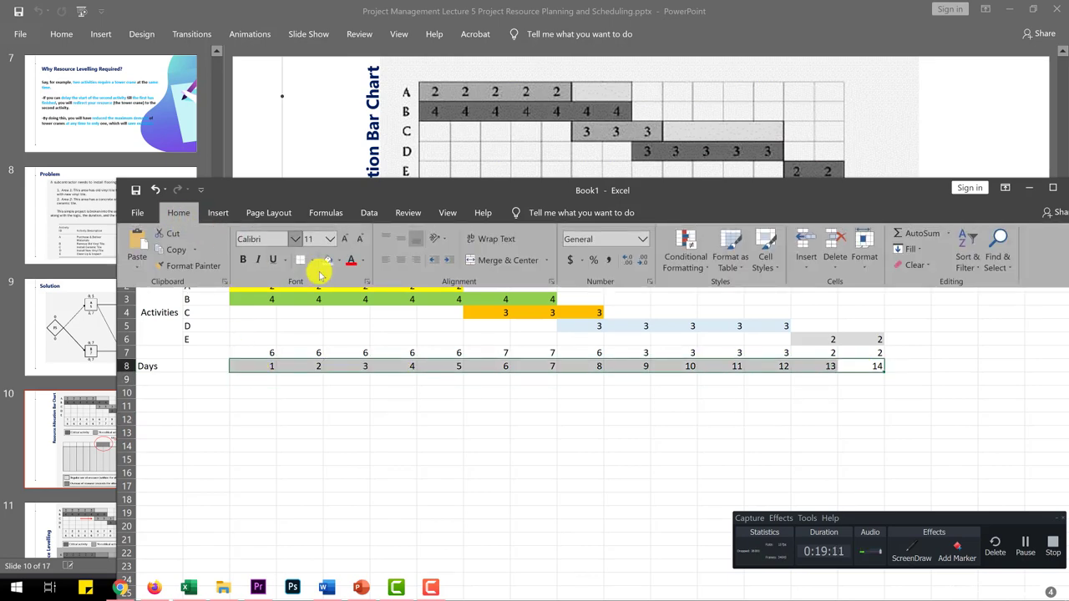
click(312, 261)
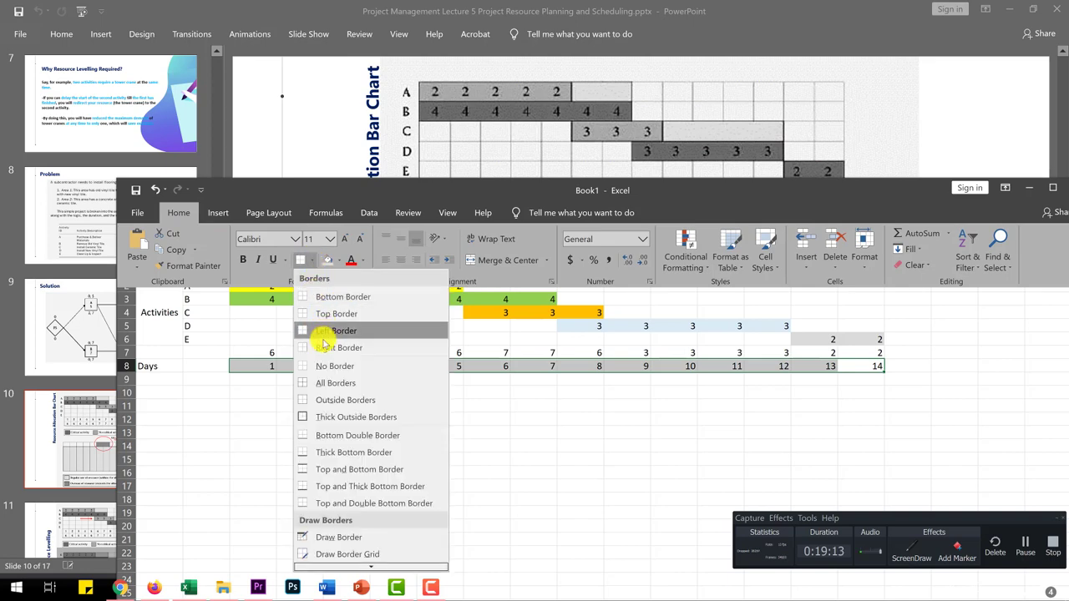
click(357, 402)
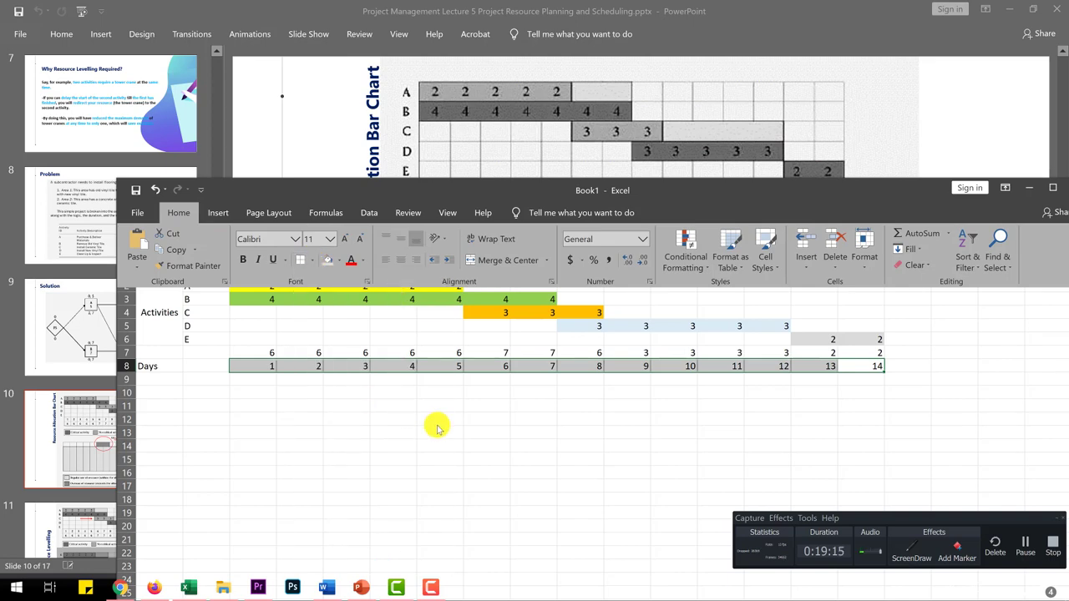
click(299, 407)
drag(166, 366, 201, 366)
click(189, 214)
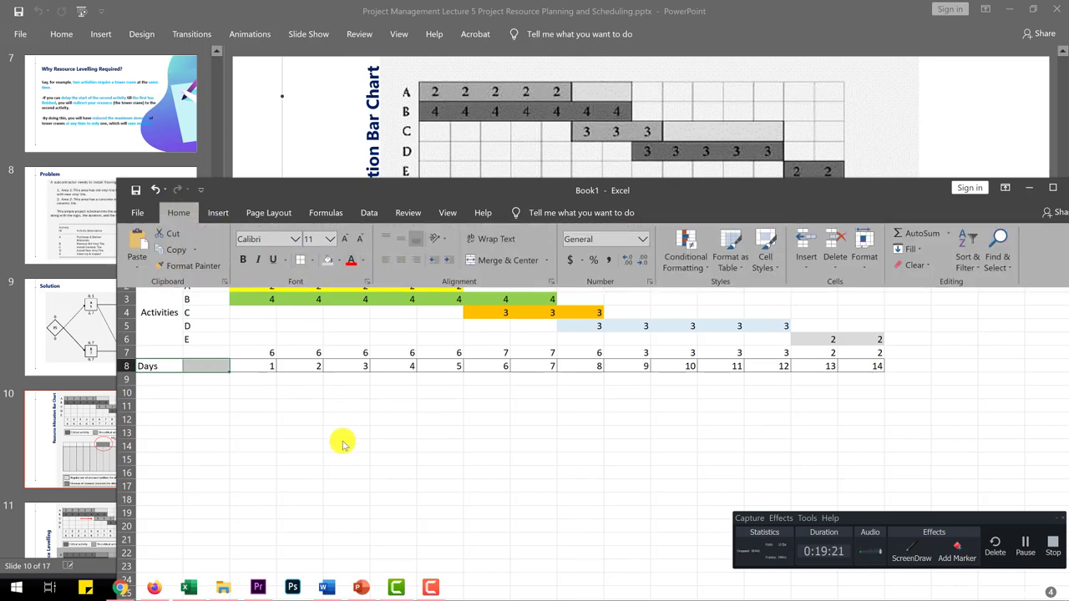
click(235, 384)
- Label the totals row T Resources in cell A7
click(197, 351)
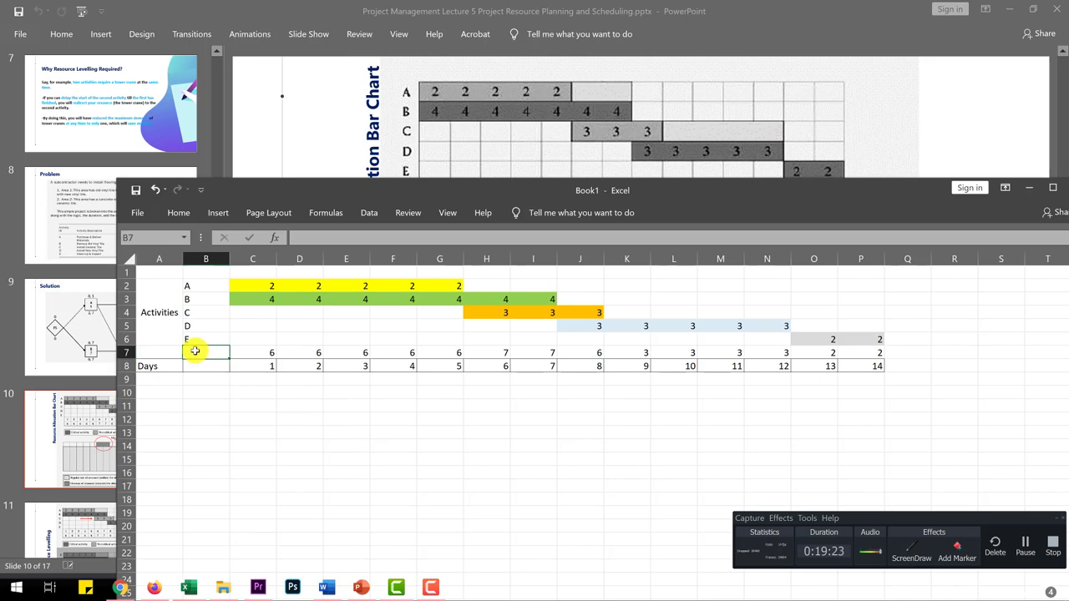
click(166, 351)
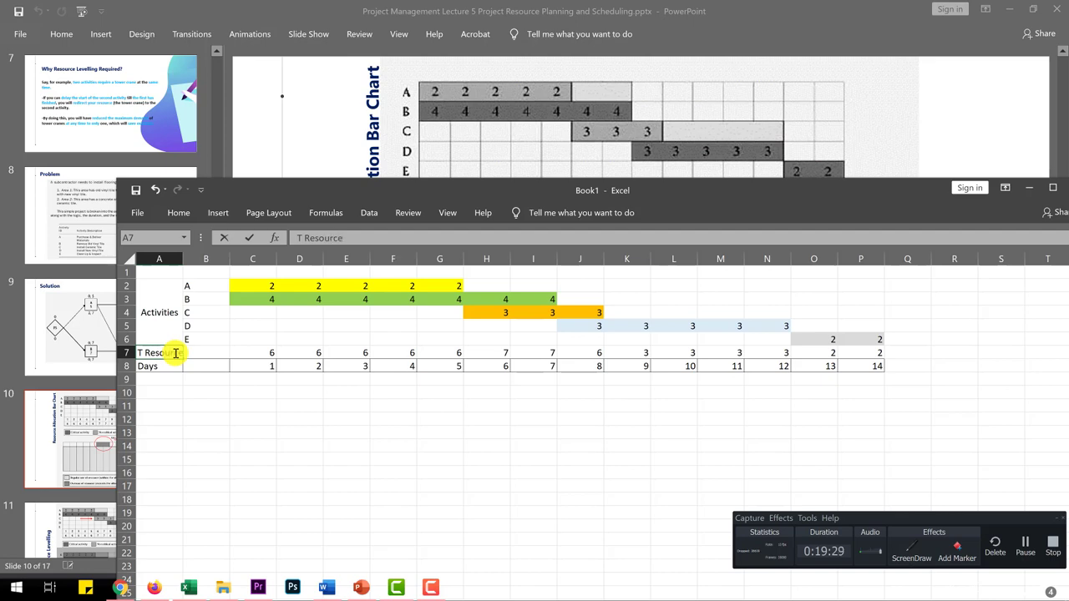
click(203, 387)
click(177, 353)
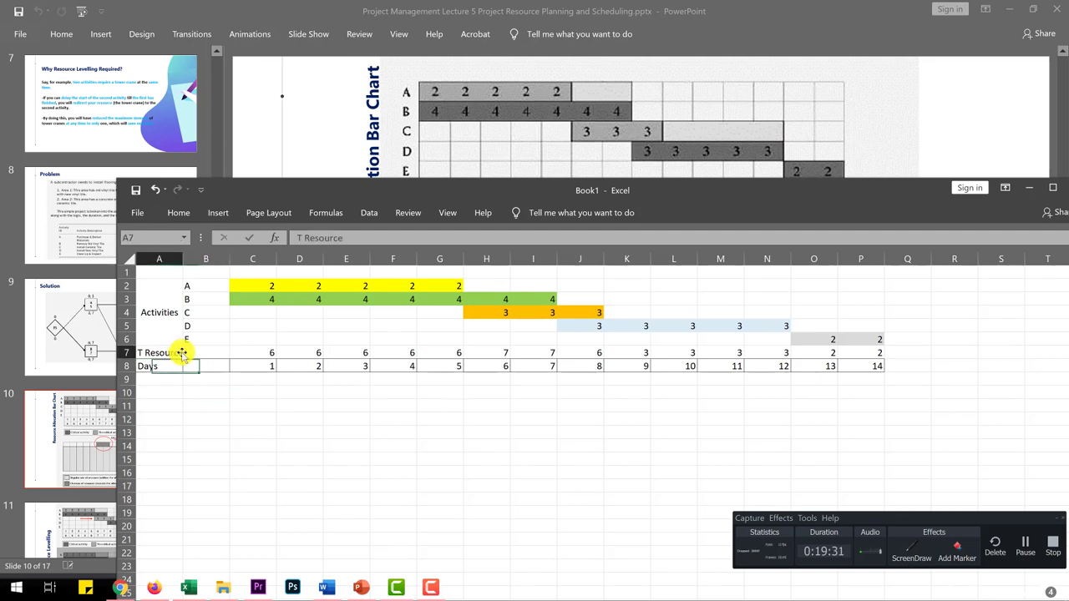
drag(181, 353, 191, 337)
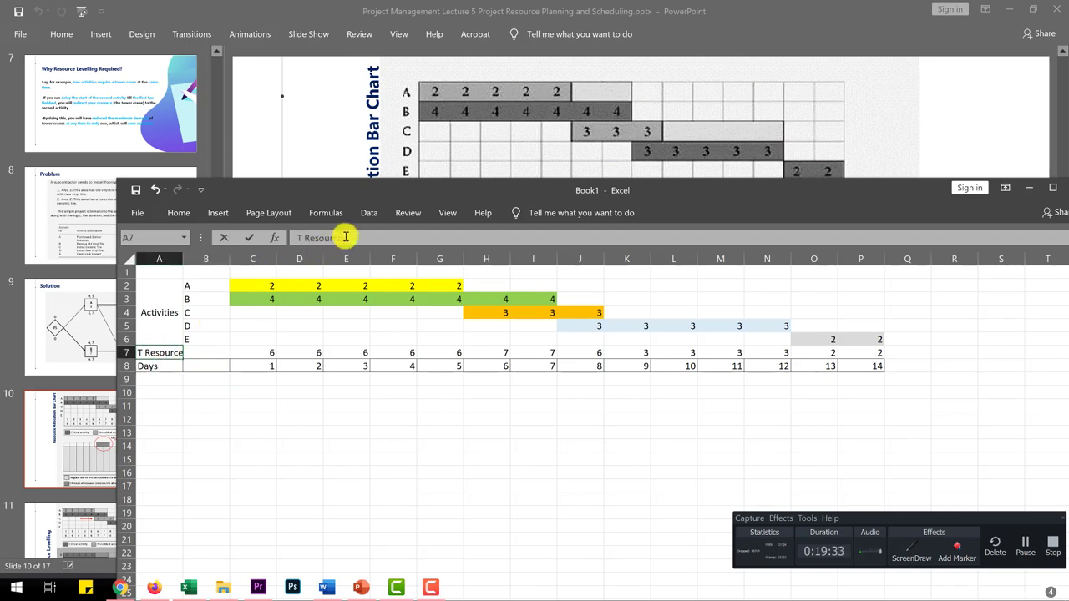
text(s)
click(329, 422)
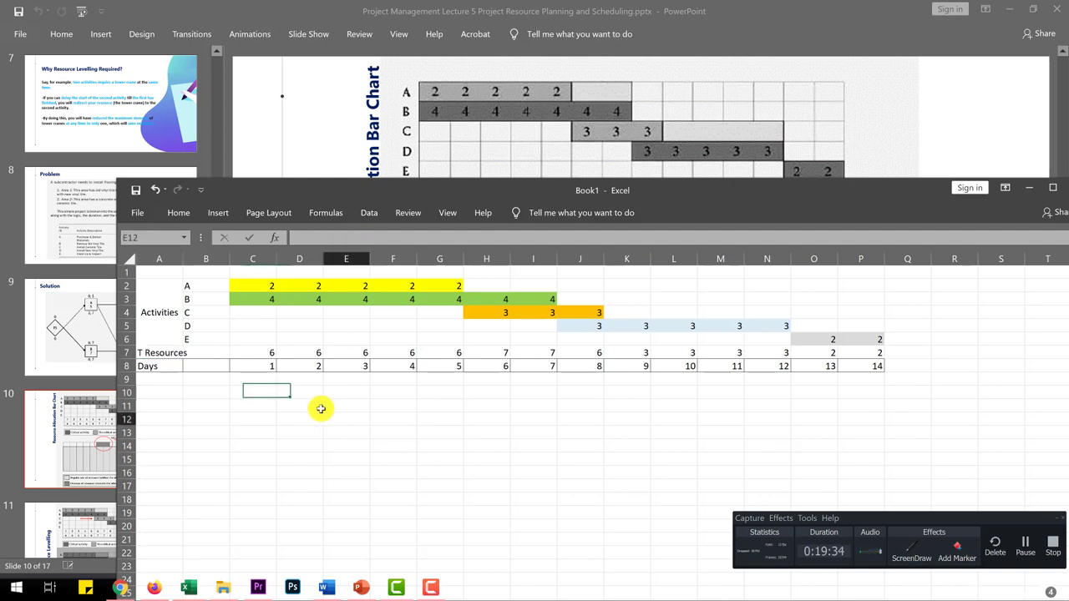
- Check the daily SUM formulas along the T Resources row from C7 to K7
click(272, 353)
click(309, 353)
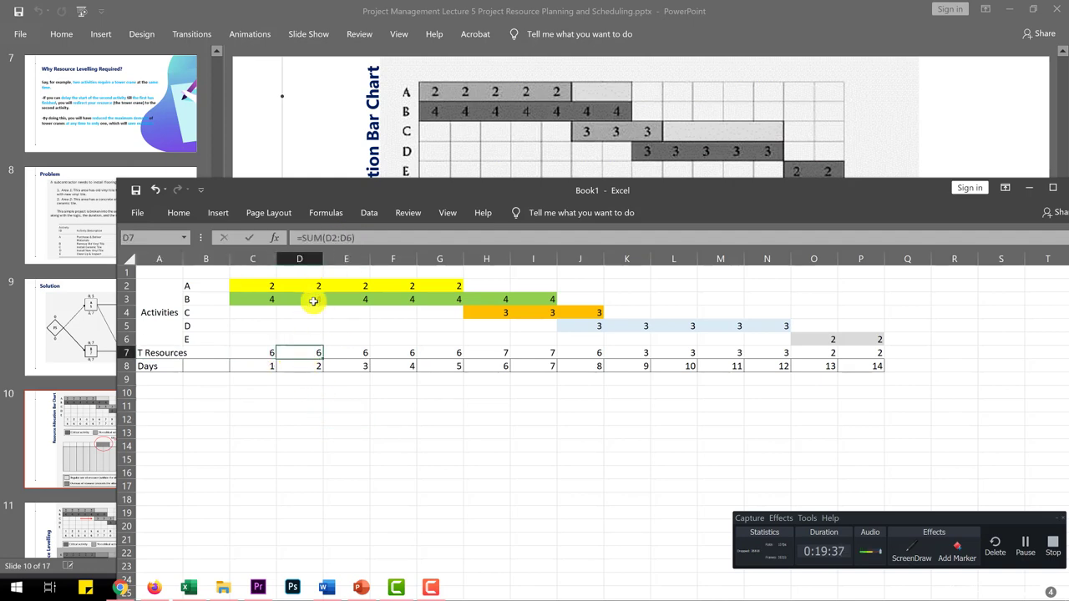
click(367, 351)
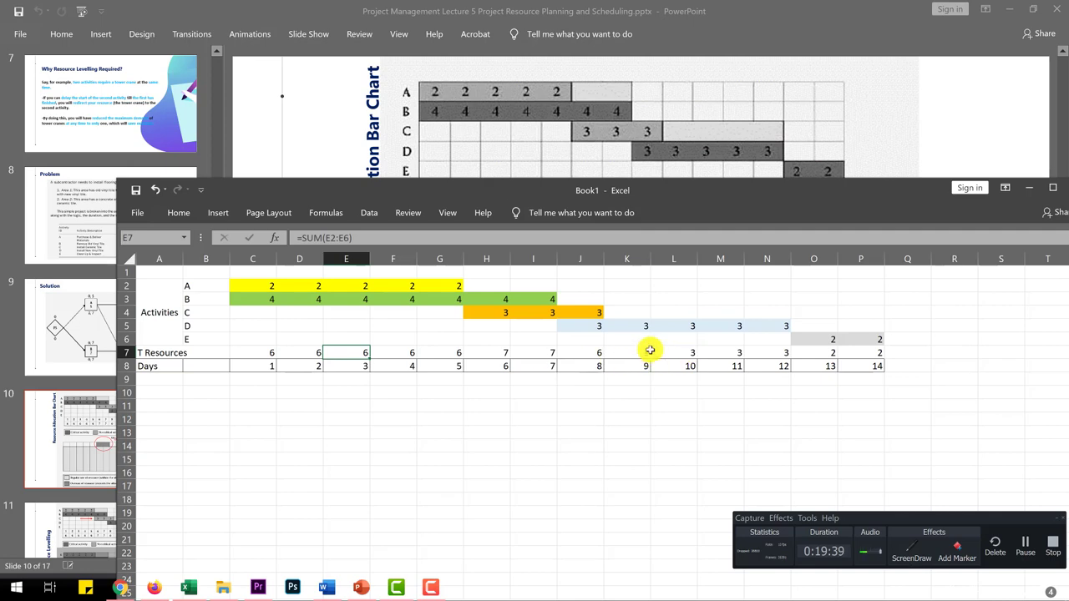
key(Right)
key(Right)
key(Right)
key(Right)
key(Right)
key(Right)
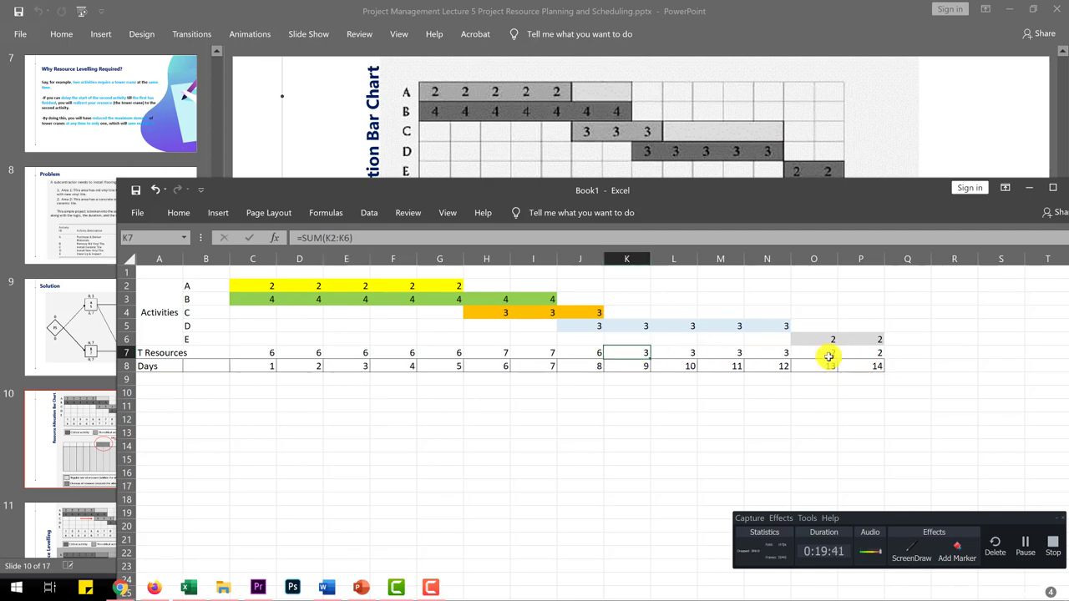
- Switch to the PowerPoint presentation and compare the resource usage profile on slide 10 with the levelled profile on slide 14
scroll(587, 127, down, 1)
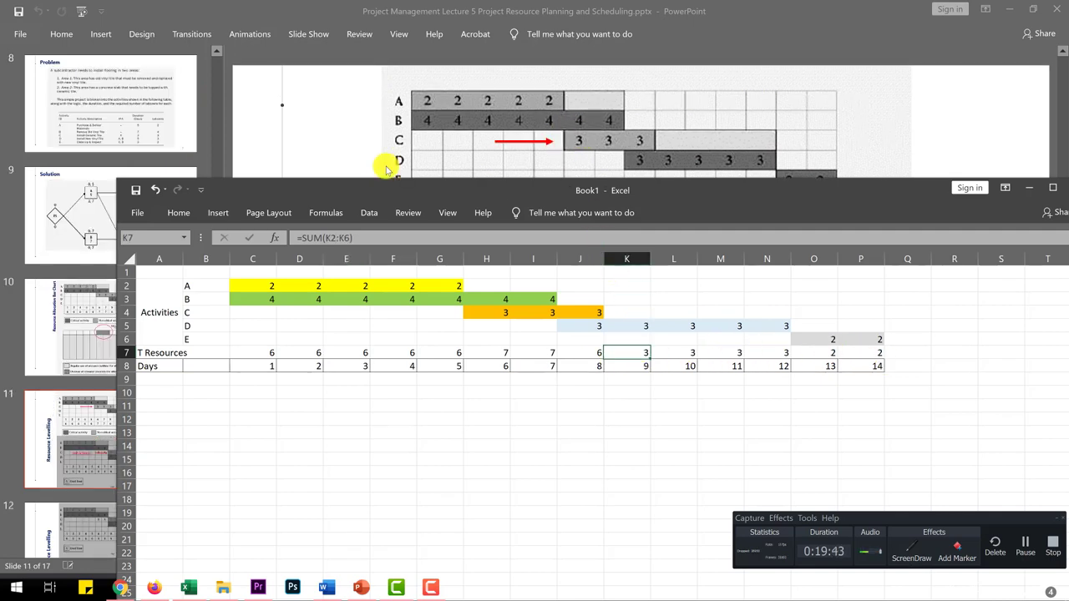
click(81, 311)
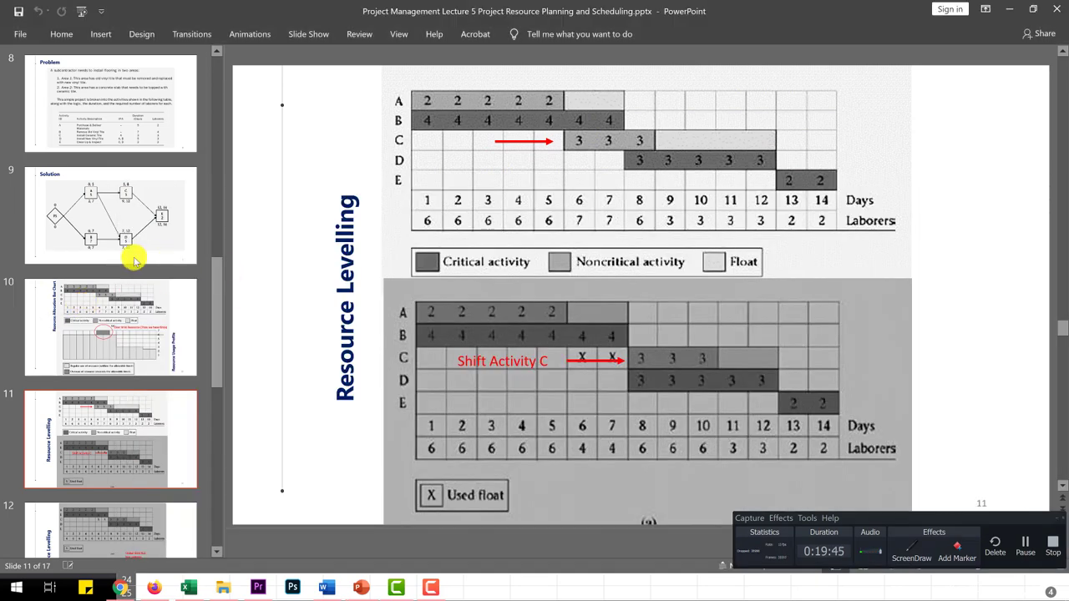
click(120, 305)
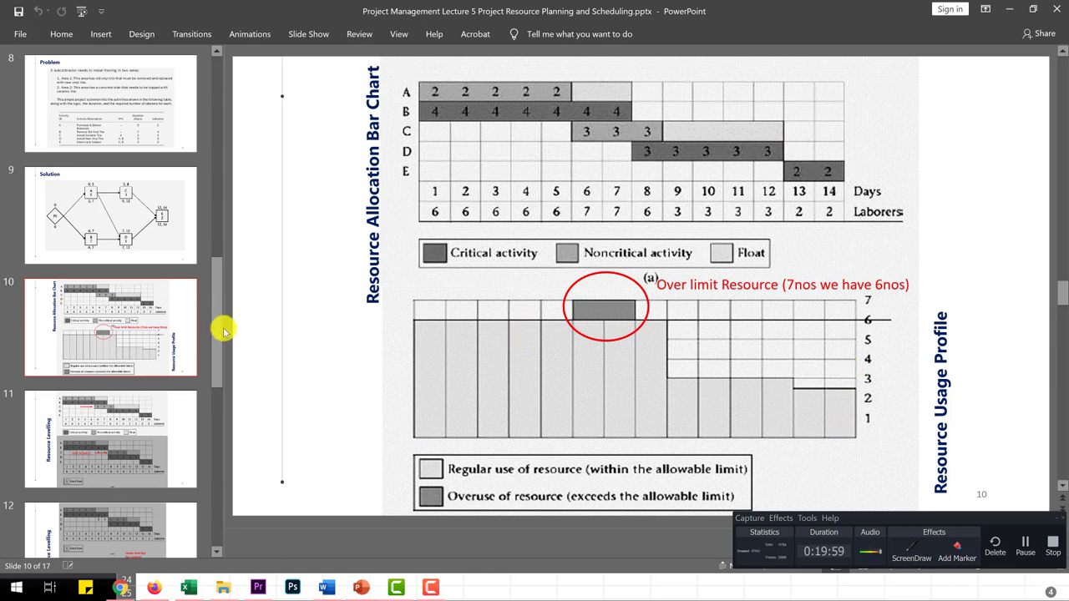
scroll(156, 375, down, 3)
scroll(159, 378, down, 2)
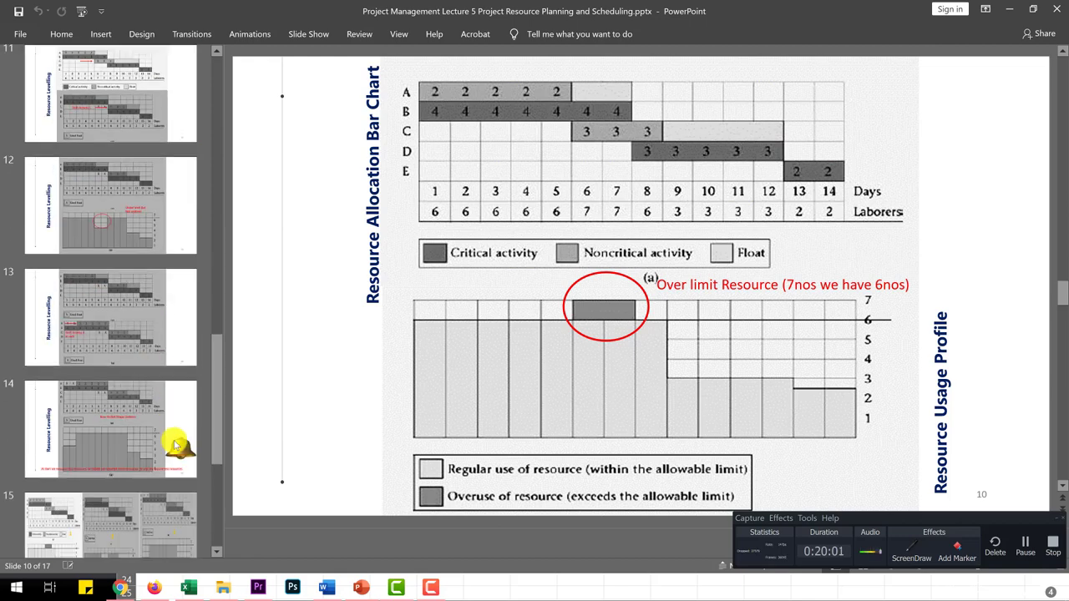
click(159, 392)
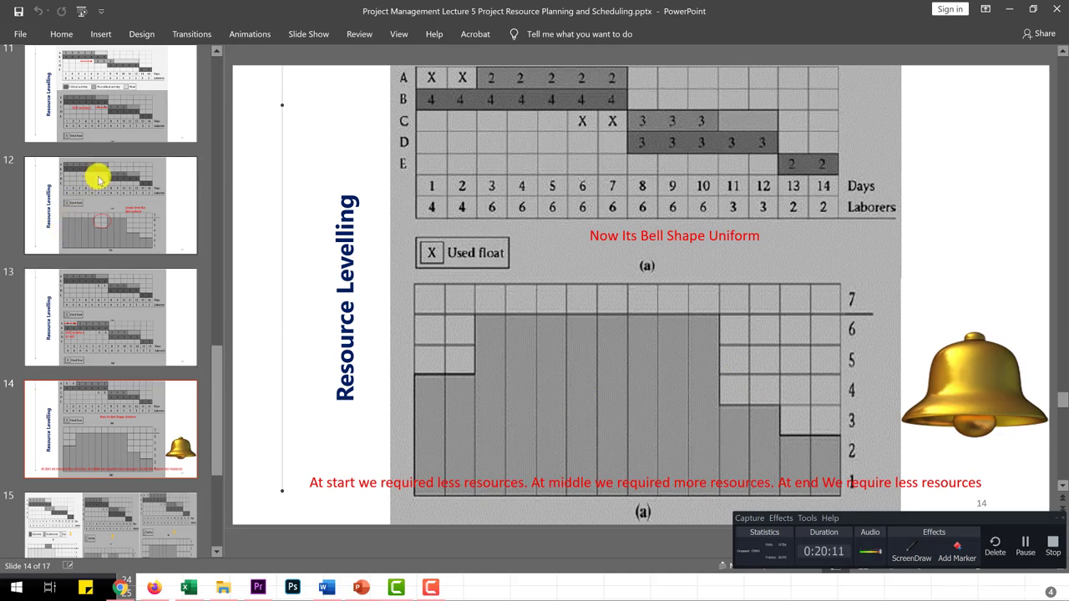
- Return to slide 10 to view the resource allocation bar chart and its resource usage profile
scroll(125, 242, up, 5)
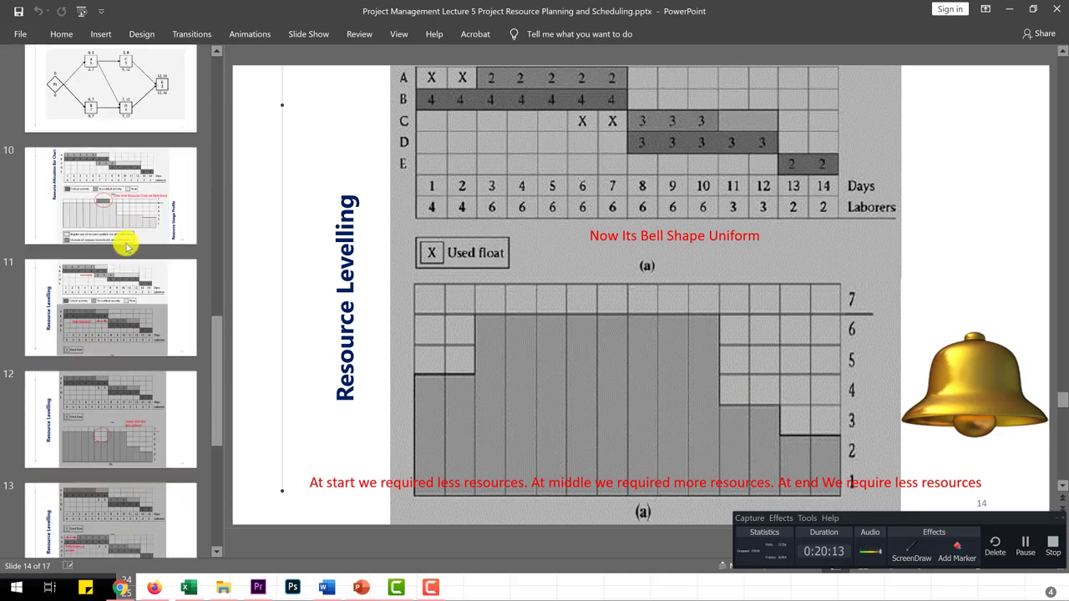
scroll(127, 247, up, 2)
click(115, 294)
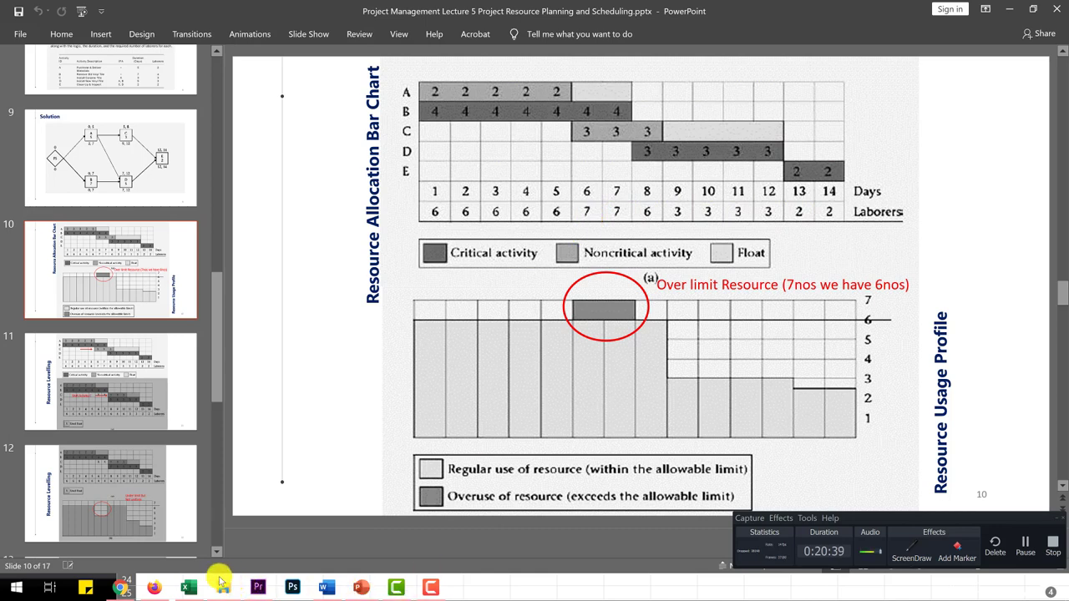
- Switch to the Excel workbook and review the T Resources totals in C7:P7, including the day 6 total in H7
click(189, 587)
click(673, 405)
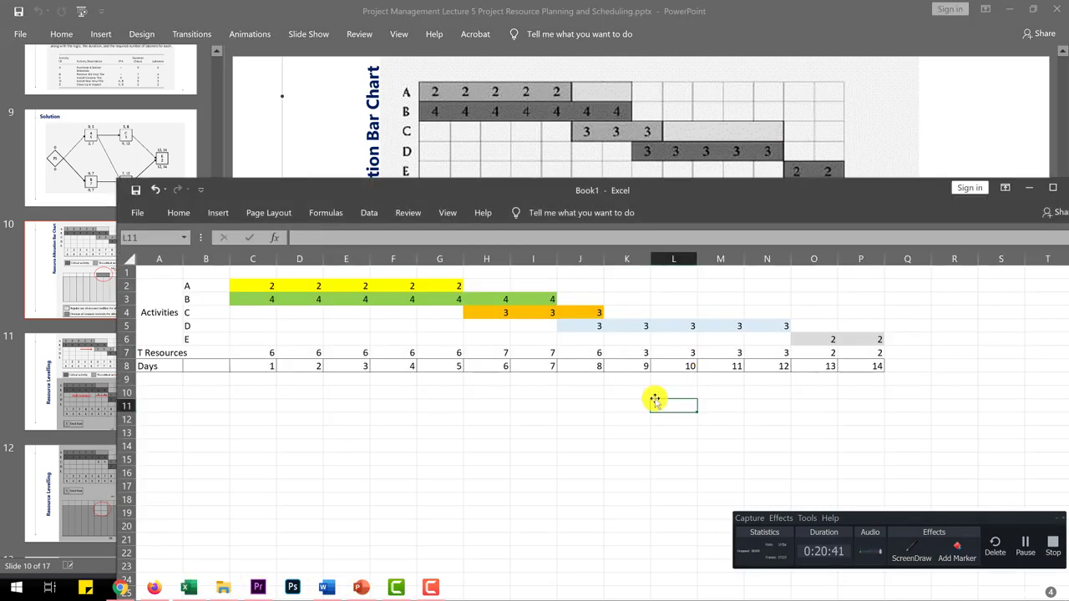
drag(256, 351, 861, 353)
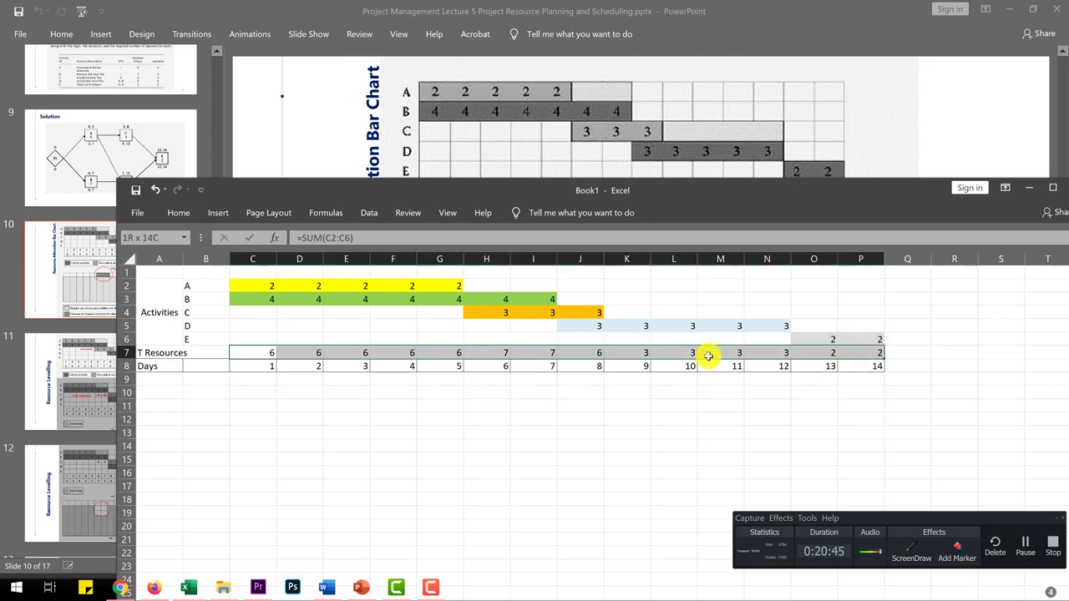
click(492, 352)
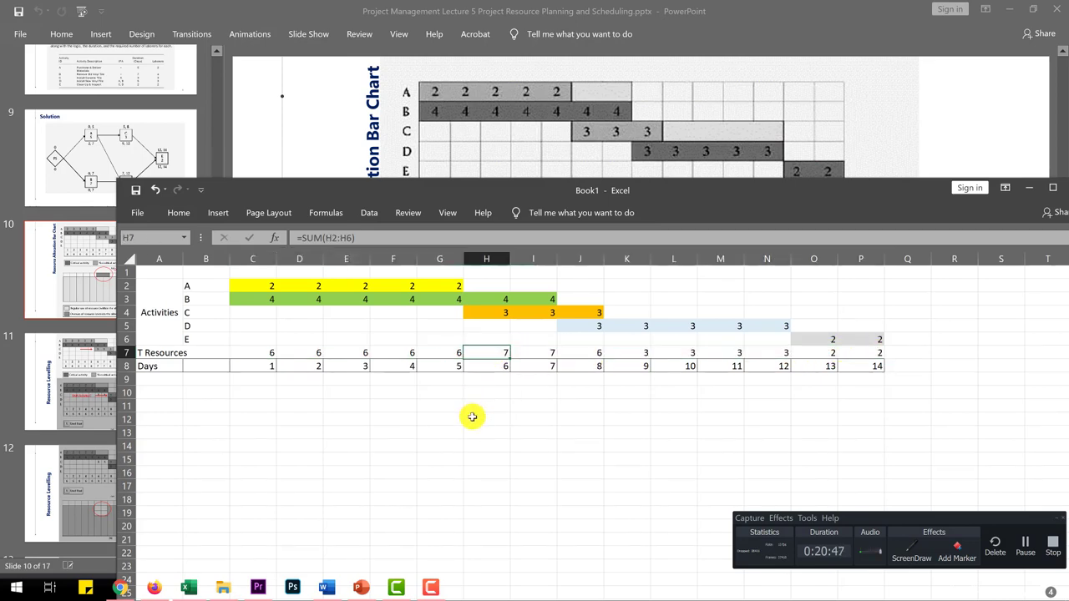
click(244, 416)
- Enter a descending resource scale from 7 to 1 in cells B11:B17 below the bar chart
drag(408, 190, 499, 162)
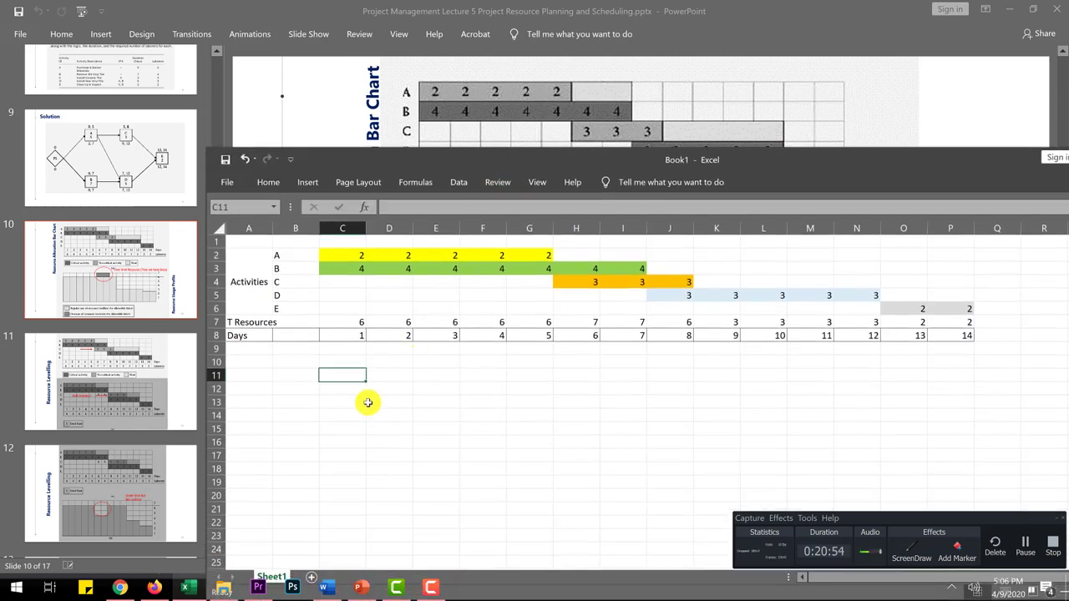
click(342, 452)
click(334, 377)
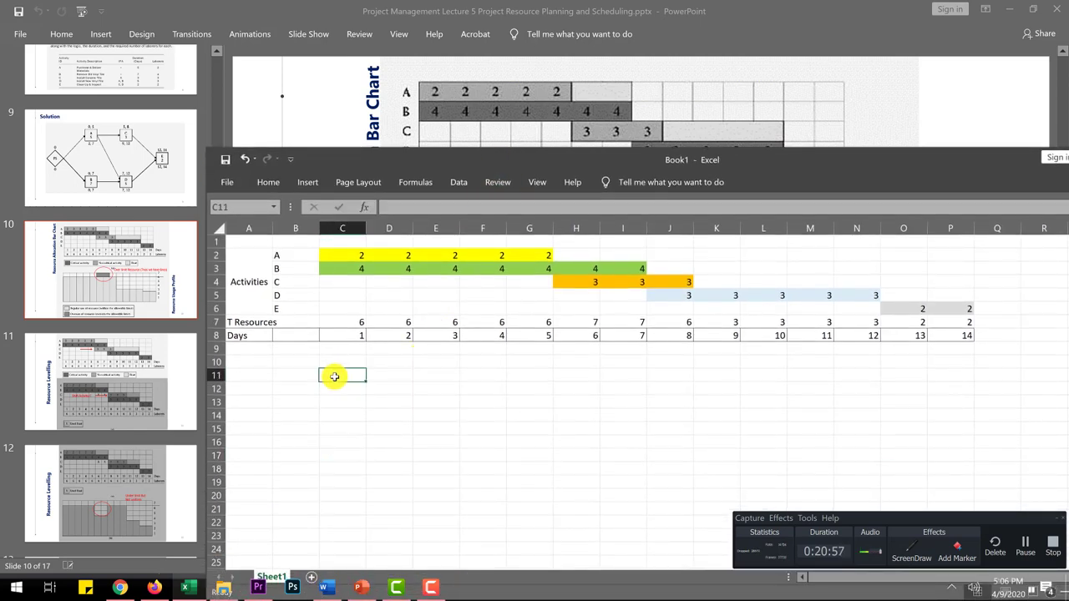
click(287, 376)
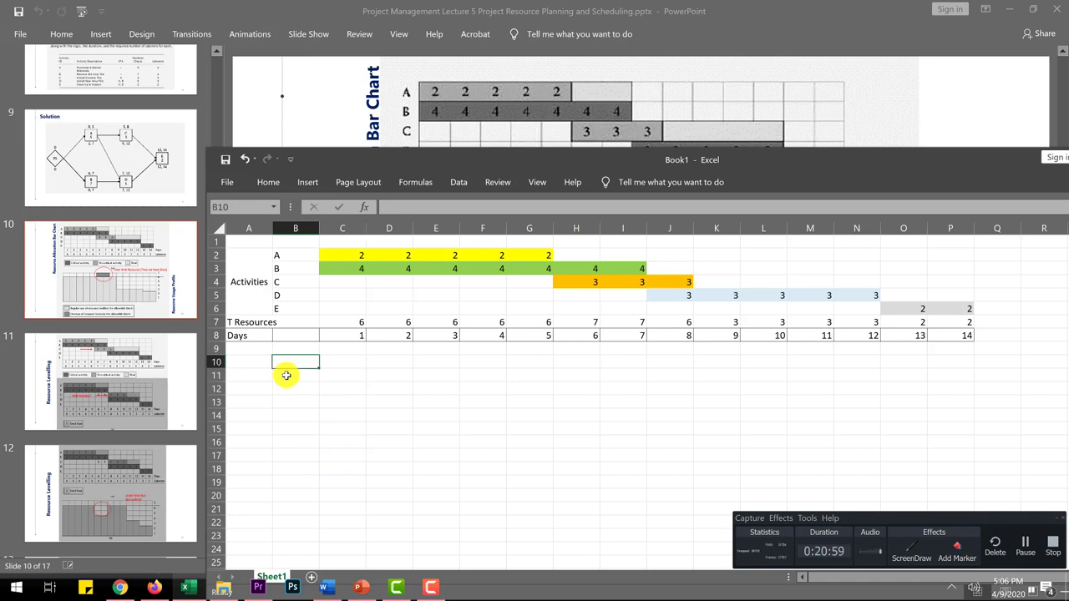
text(7)
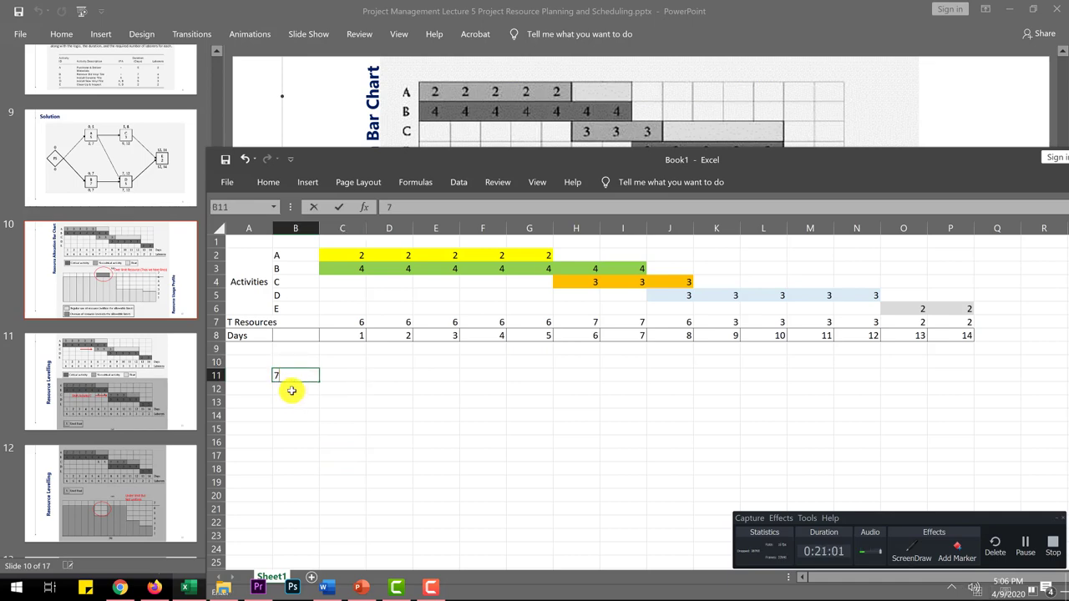
click(292, 390)
text(6)
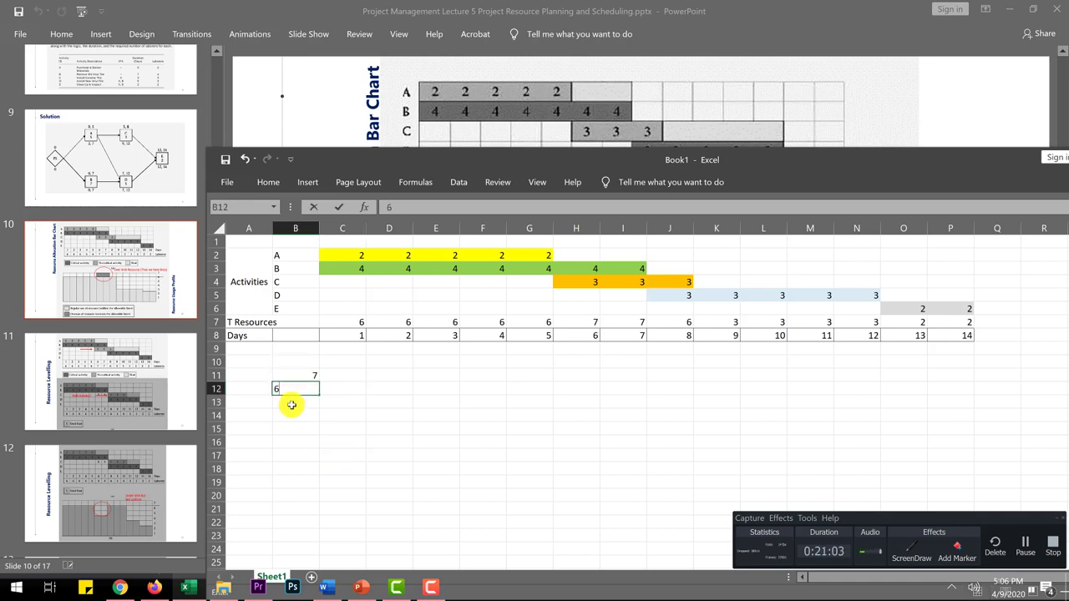
click(292, 406)
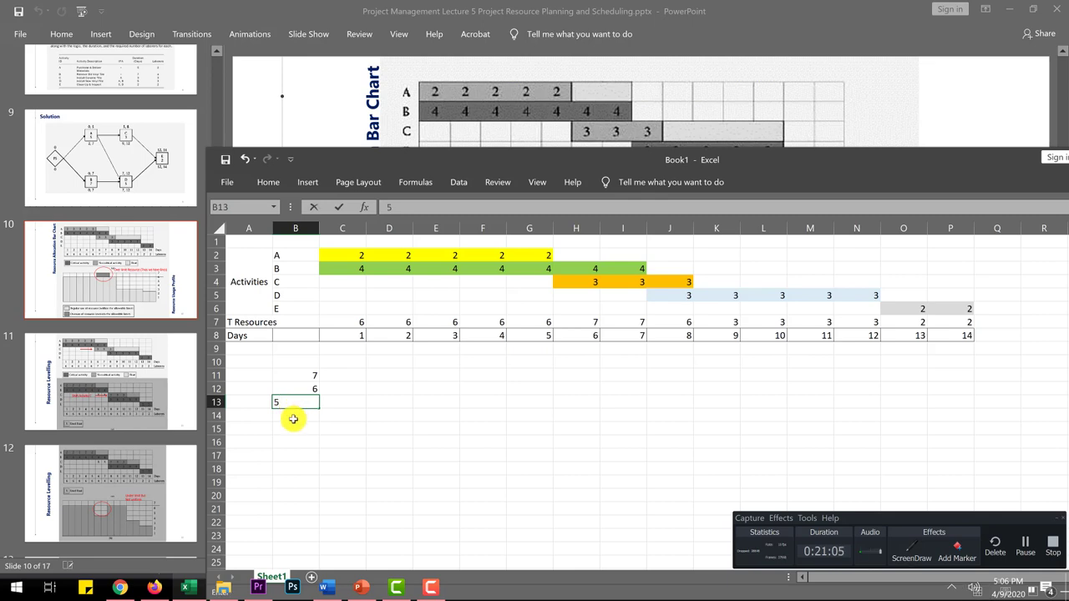
text(5)
click(294, 418)
text(4)
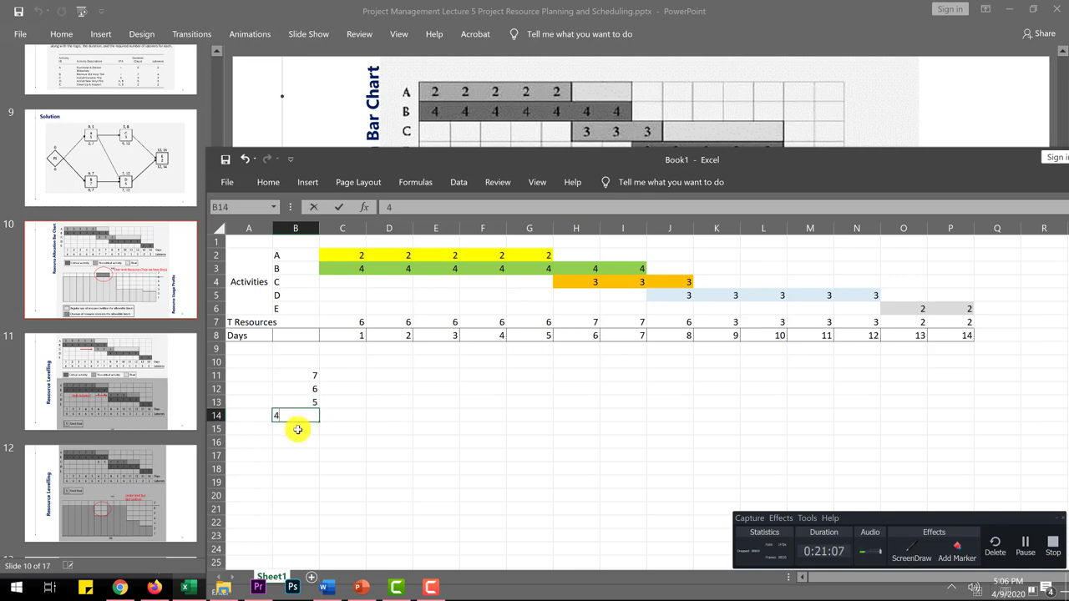
click(294, 426)
text(3)
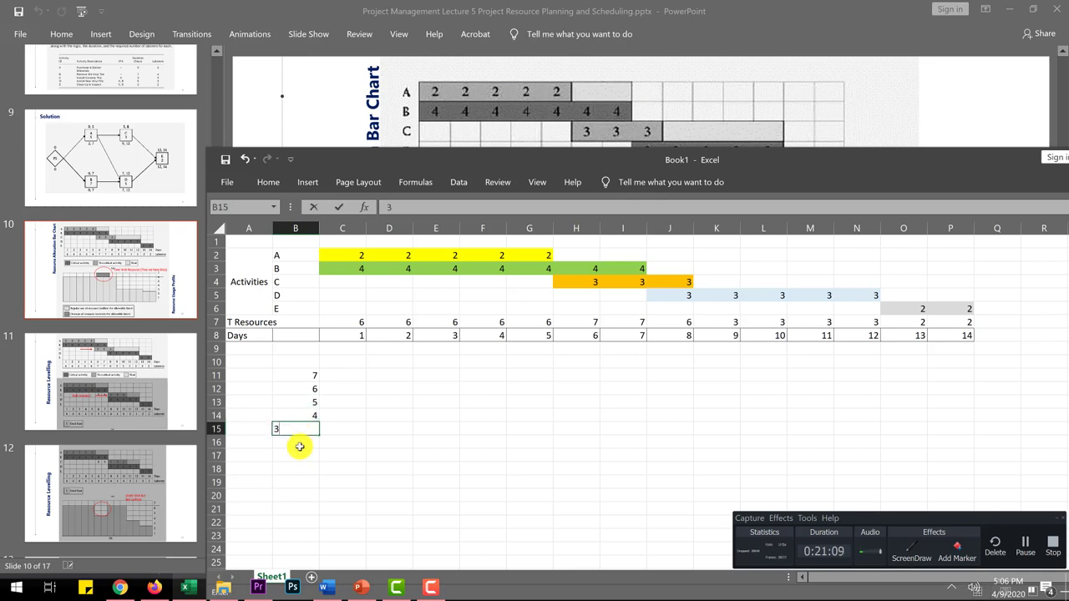
click(297, 444)
text(2)
click(299, 458)
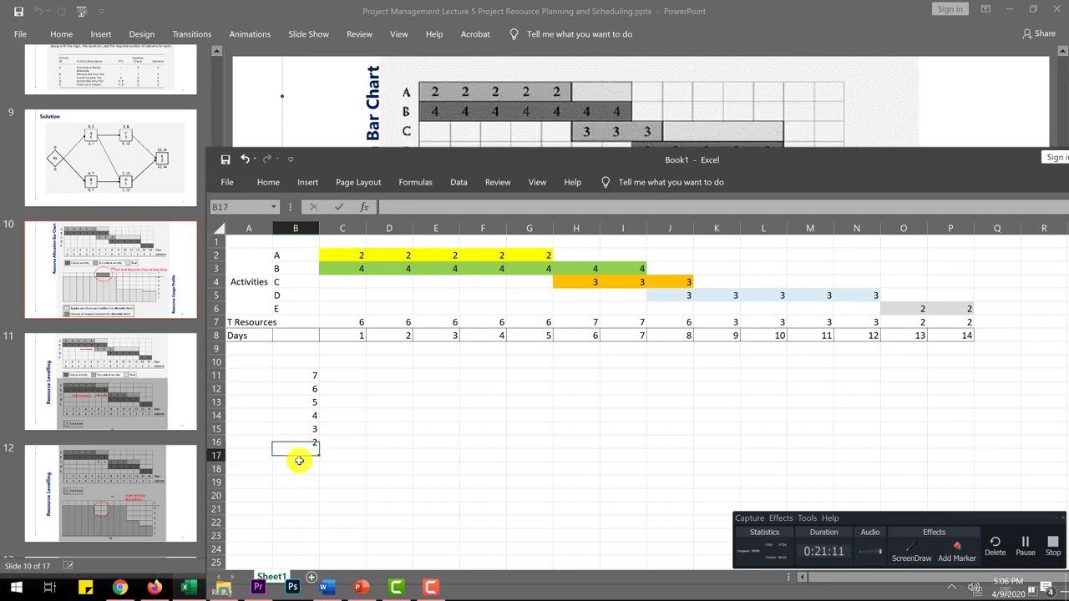
text(1)
click(302, 472)
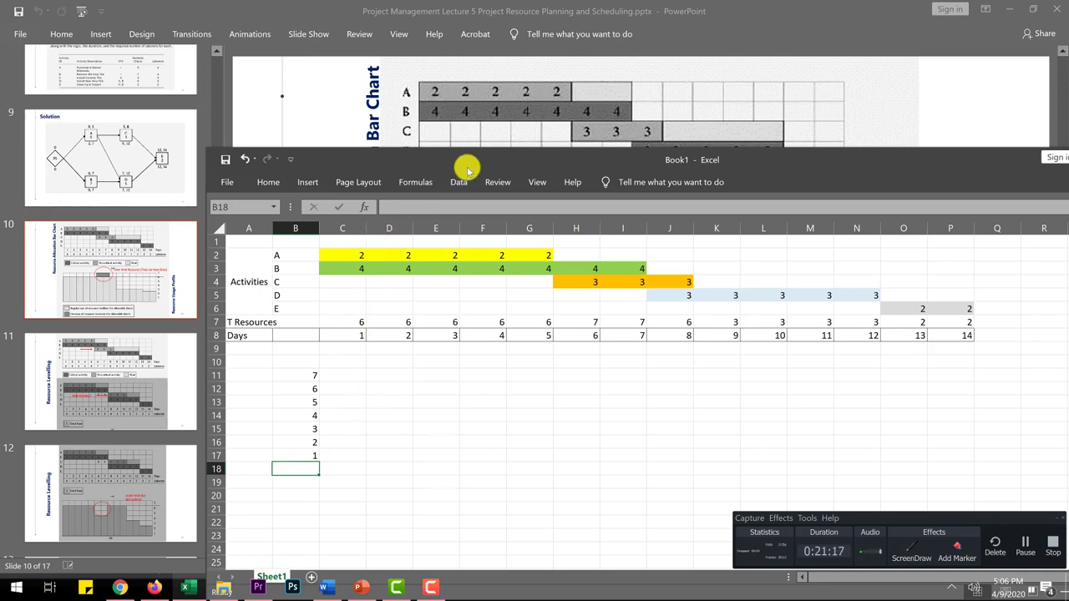
drag(467, 163, 484, 179)
drag(600, 206, 527, 416)
drag(524, 414, 389, 126)
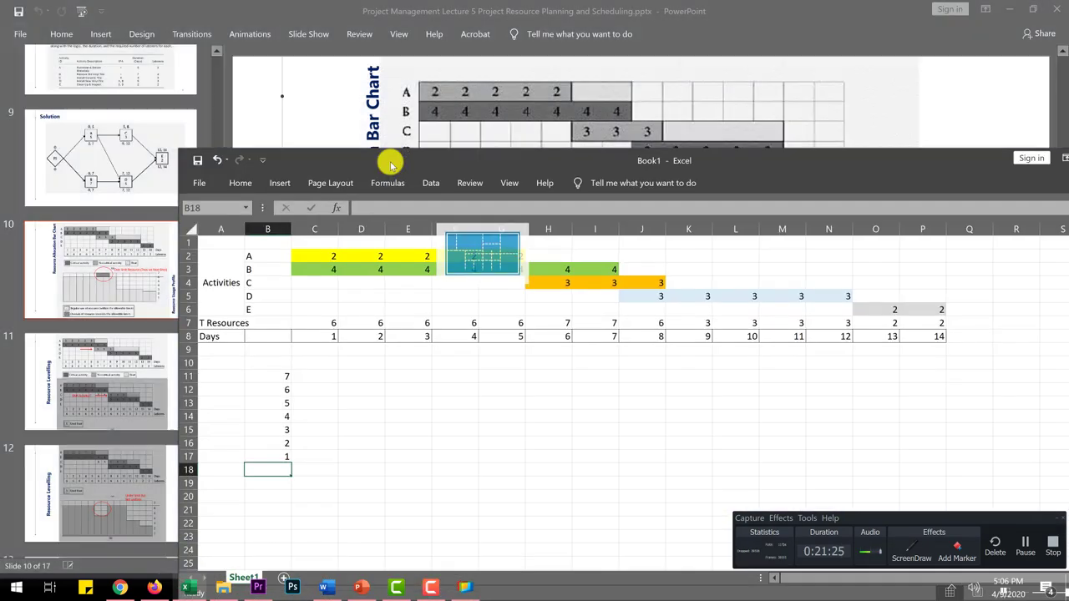
- Fill cells C12:G12 light gray at resource level 6 for days 1 to 5
click(297, 392)
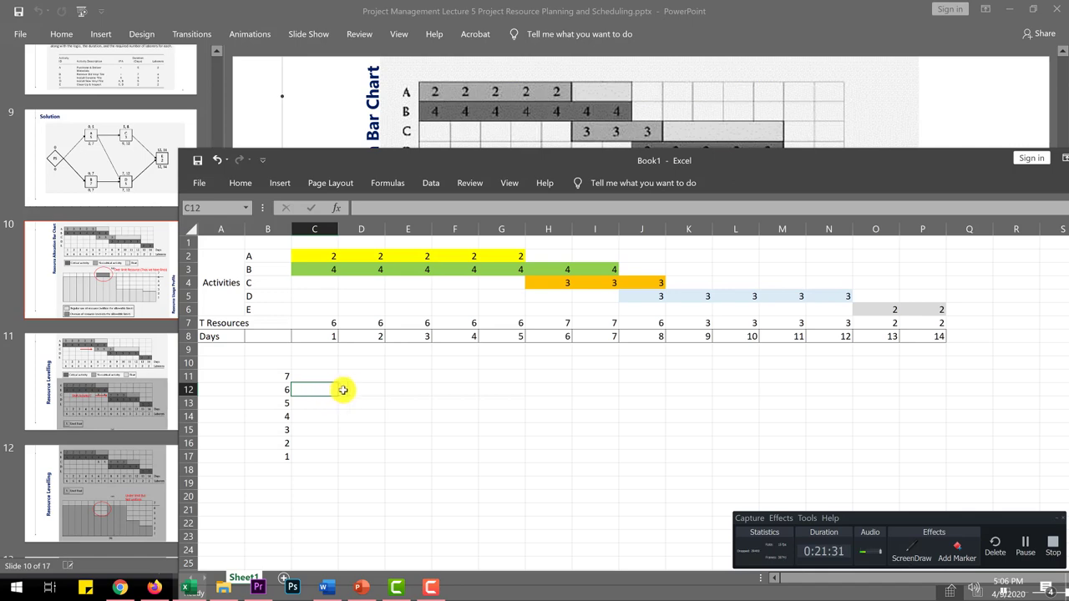
drag(343, 390, 359, 387)
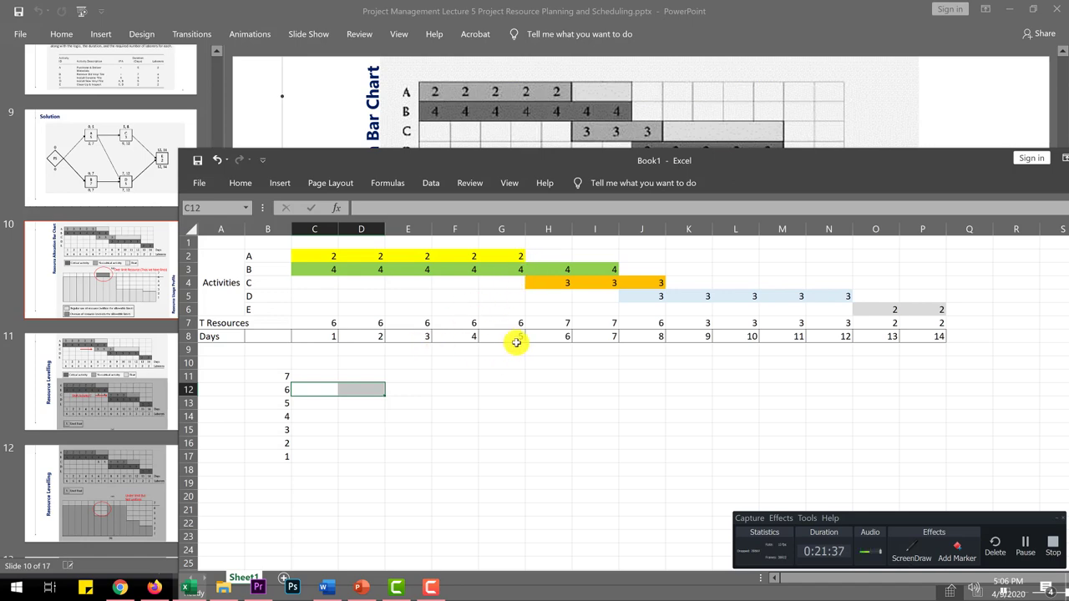
drag(320, 392, 494, 388)
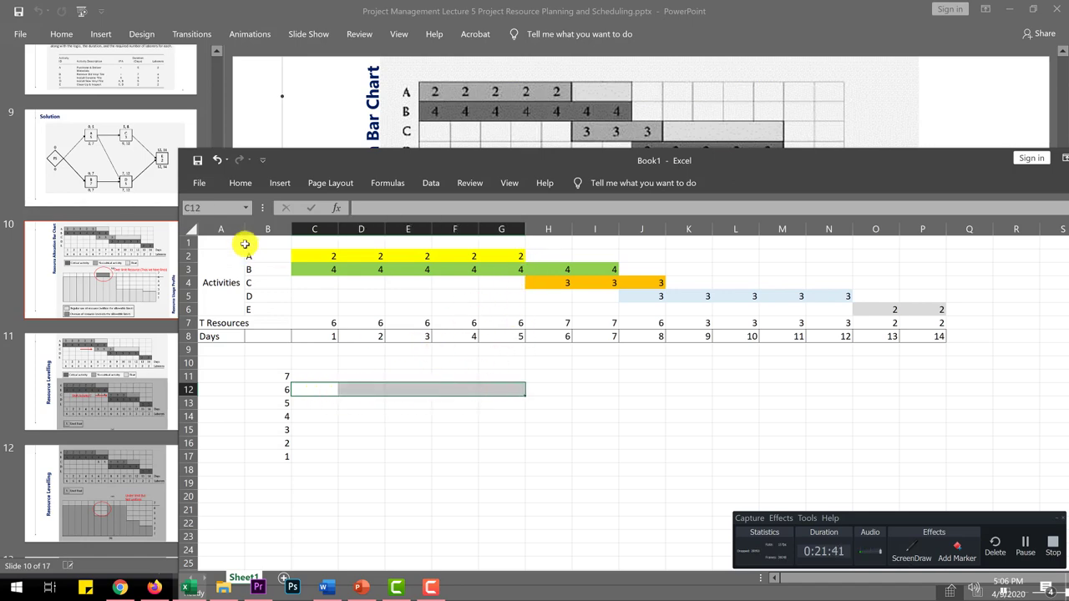
click(241, 183)
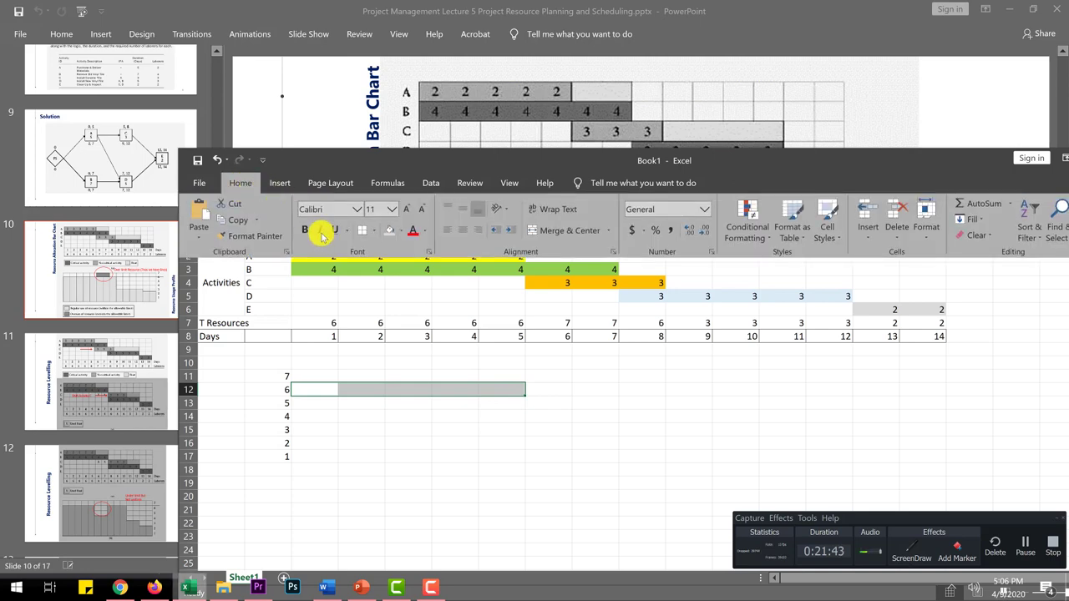
click(399, 236)
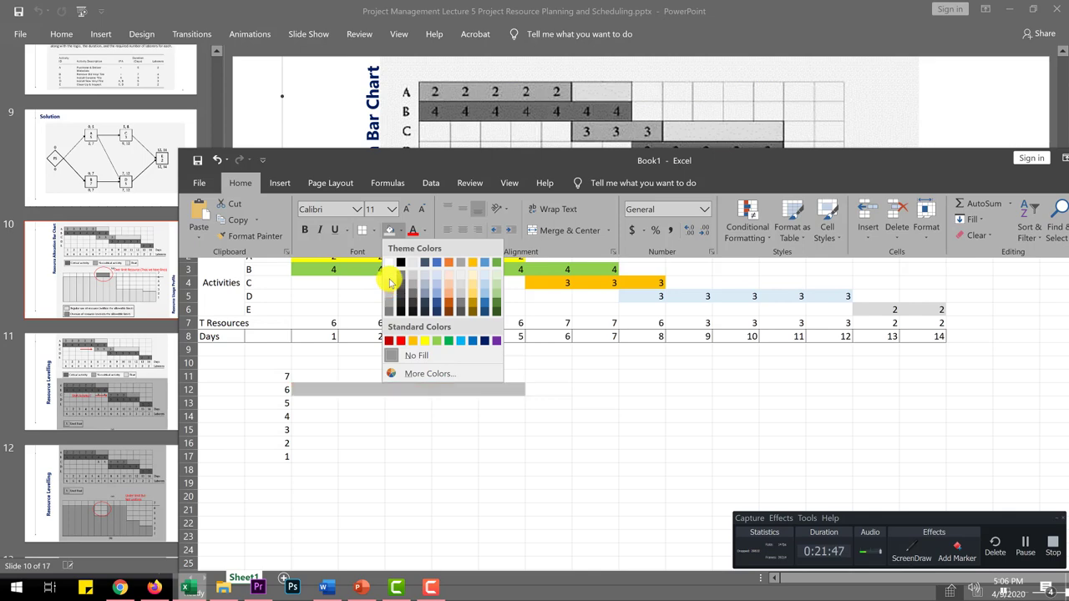
click(389, 285)
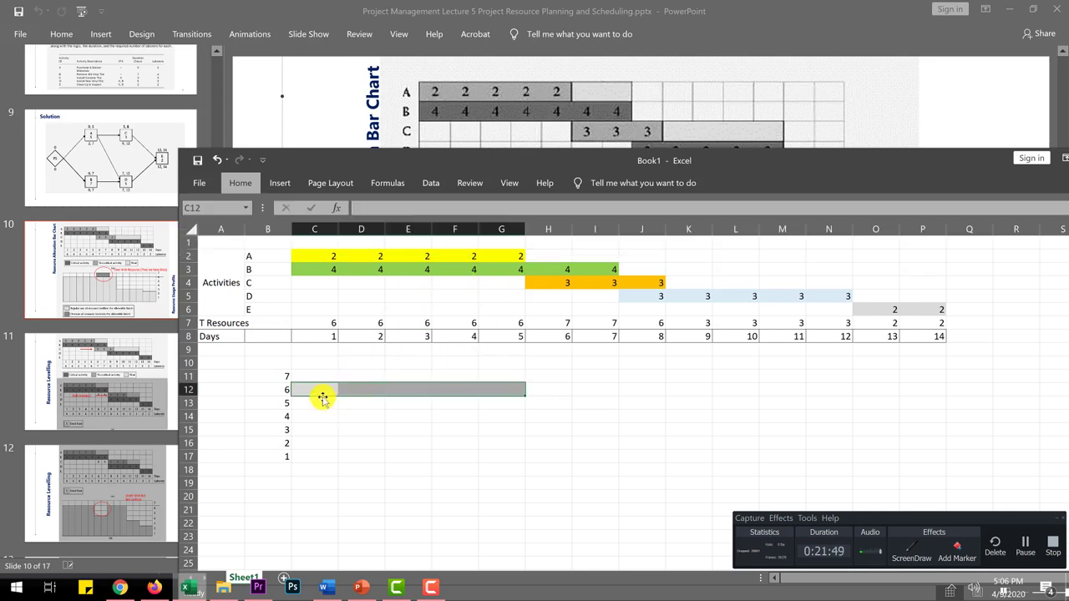
- Apply the same light gray fill to the whole block C12:G17, down to resource level 1
drag(312, 391, 496, 459)
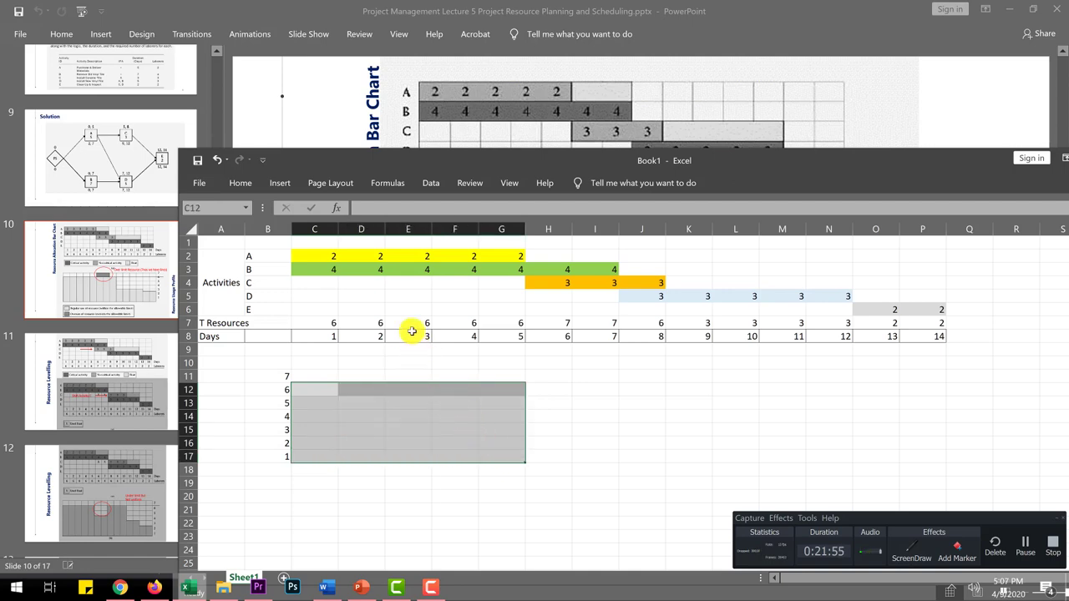
click(233, 182)
click(389, 232)
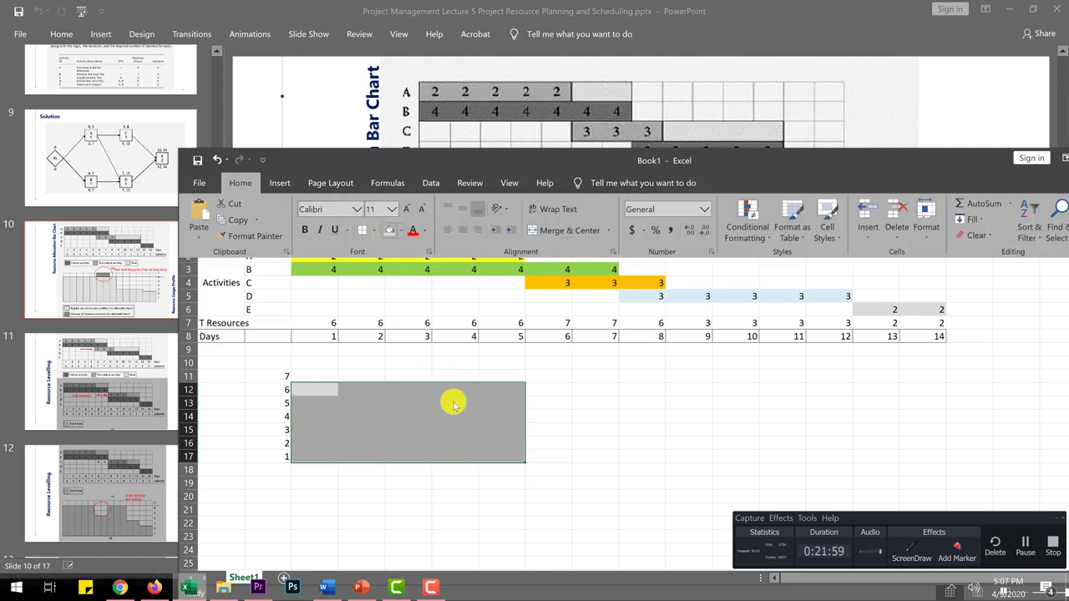
click(563, 416)
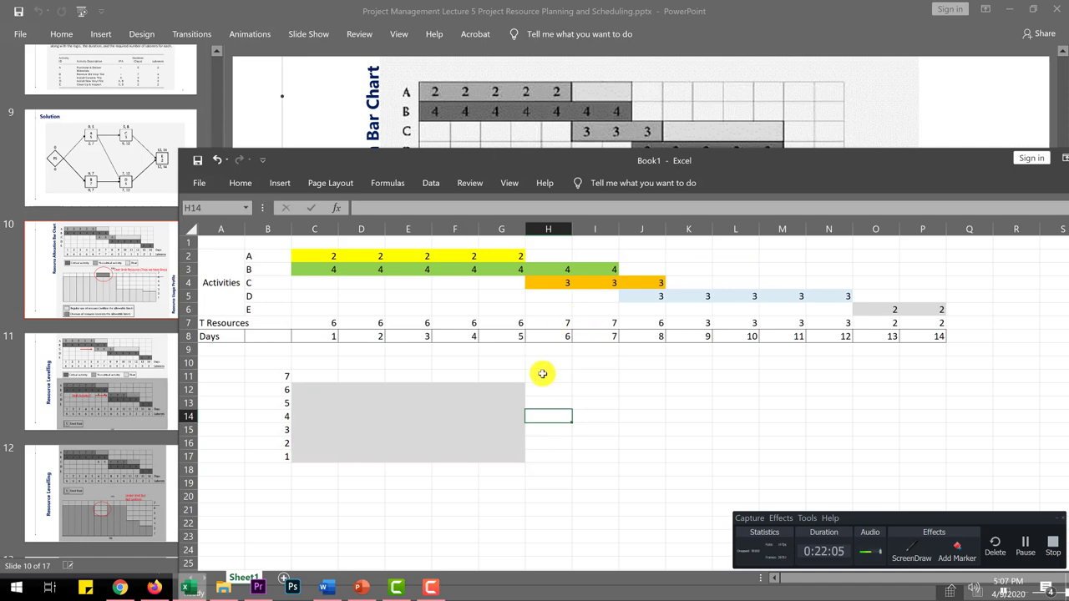
- Fill cells H11:I17 dark gray to mark the resource usage of 7 on days 6 and 7
drag(542, 374, 590, 459)
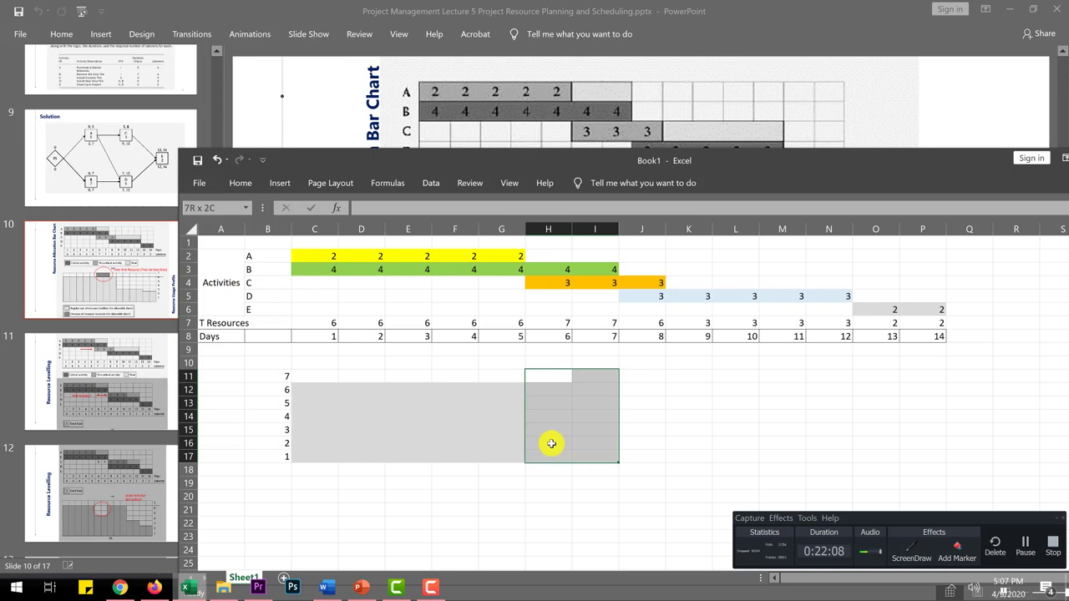
click(242, 183)
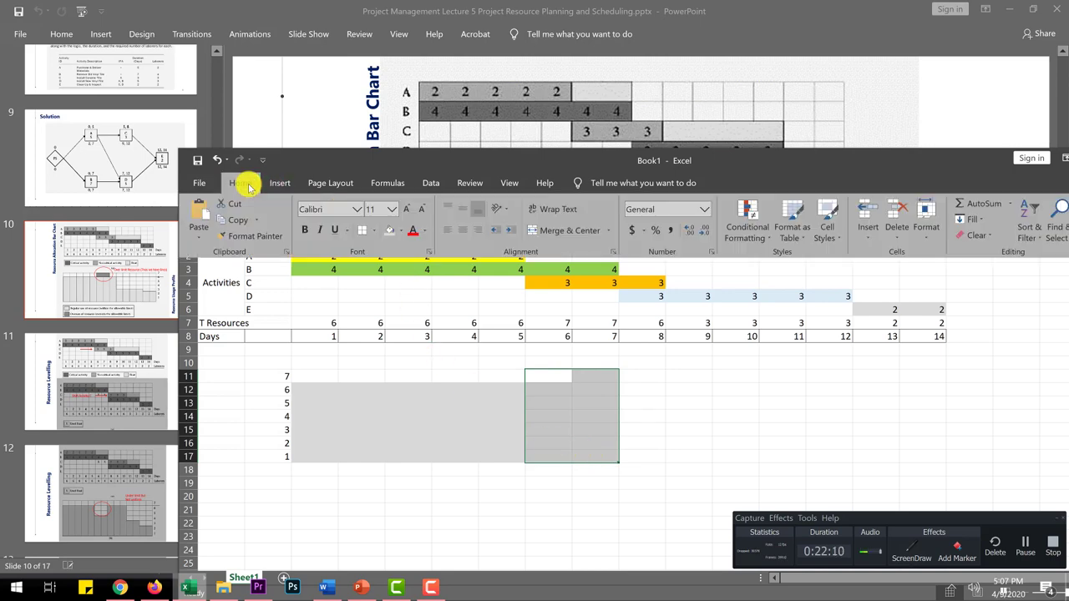
click(401, 233)
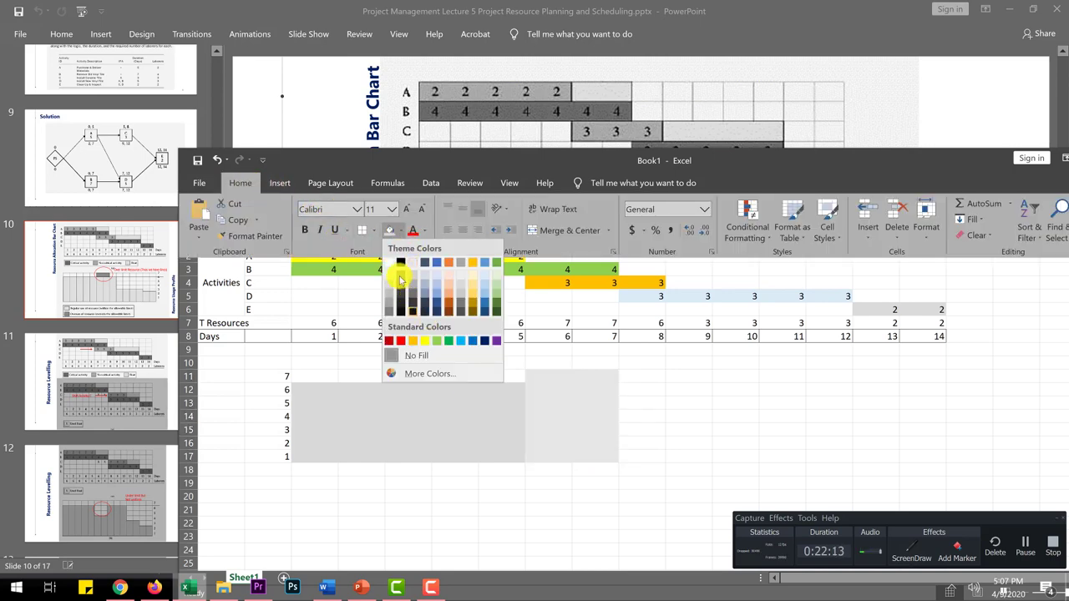
click(401, 279)
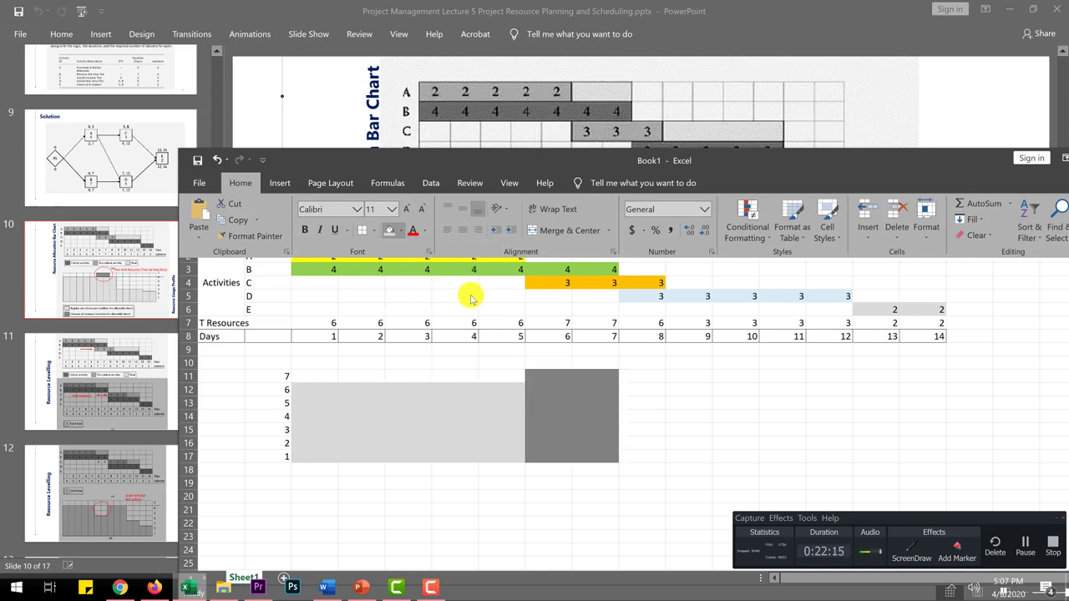
click(657, 406)
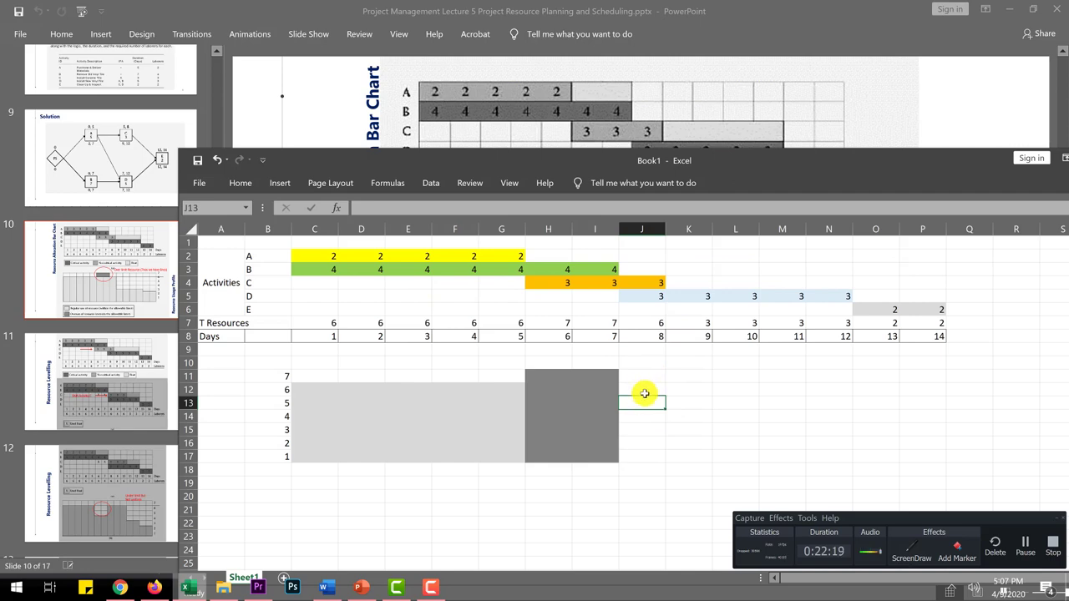
- Copy the light gray shading of G12:G17 to J12:J17 for day 8
drag(645, 394, 645, 453)
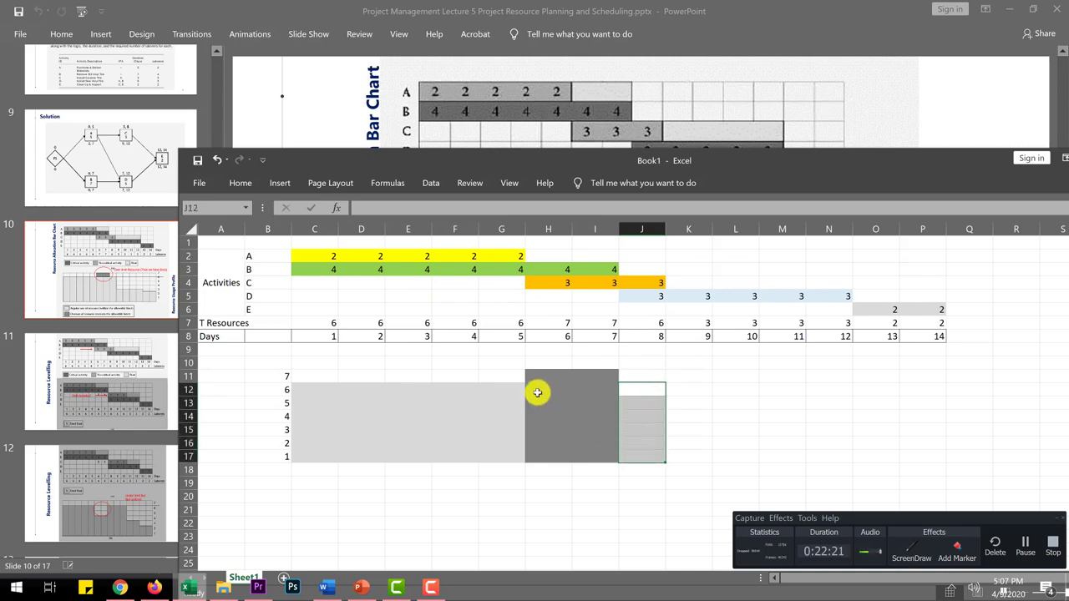
drag(516, 392, 511, 455)
key(ctrl+c)
click(635, 388)
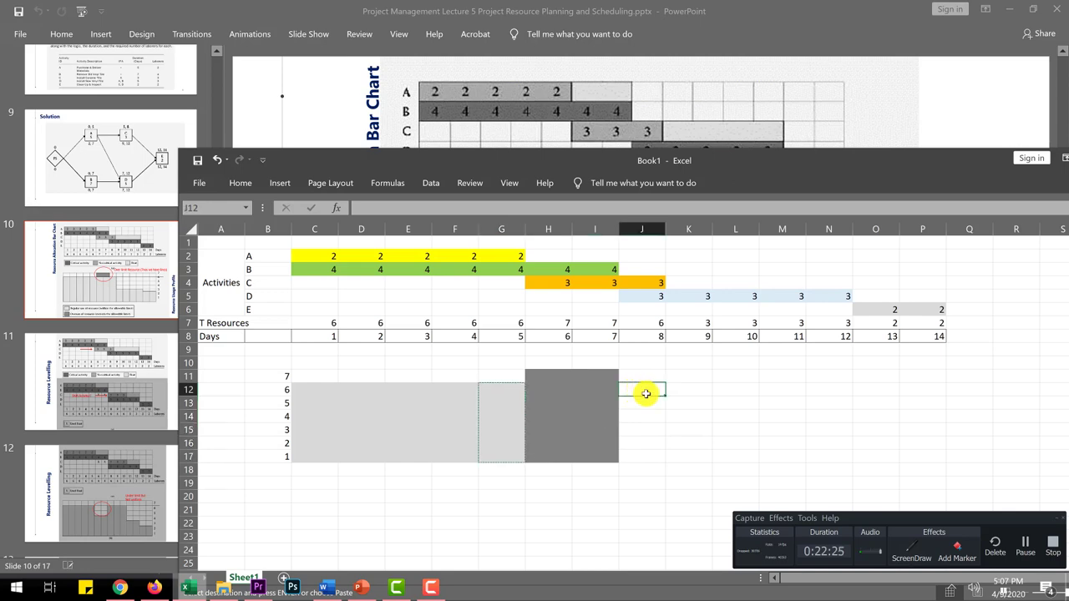
key(ctrl+v)
click(722, 404)
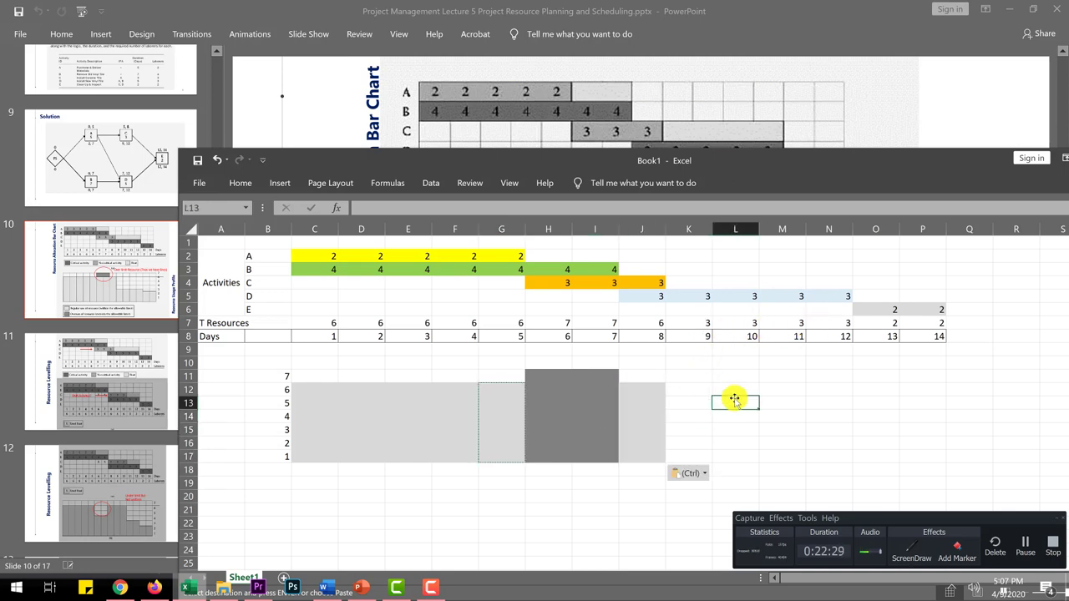
- Fill cells K15:N17 medium gray (White, Background 1, Darker 25%) to mark the resource usage of 3 on days 9 to 12
click(283, 430)
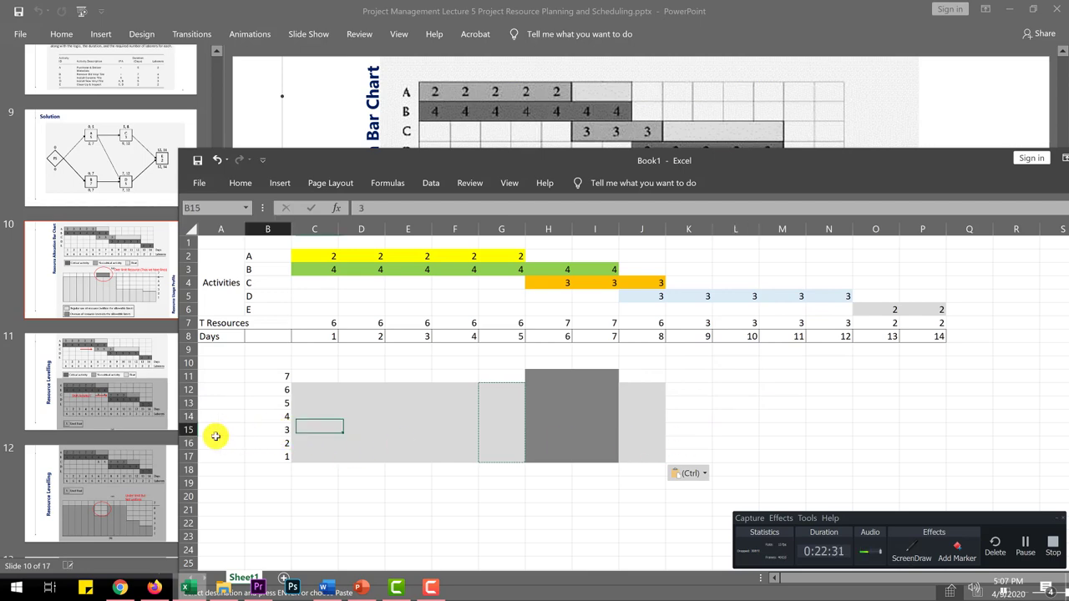
click(193, 430)
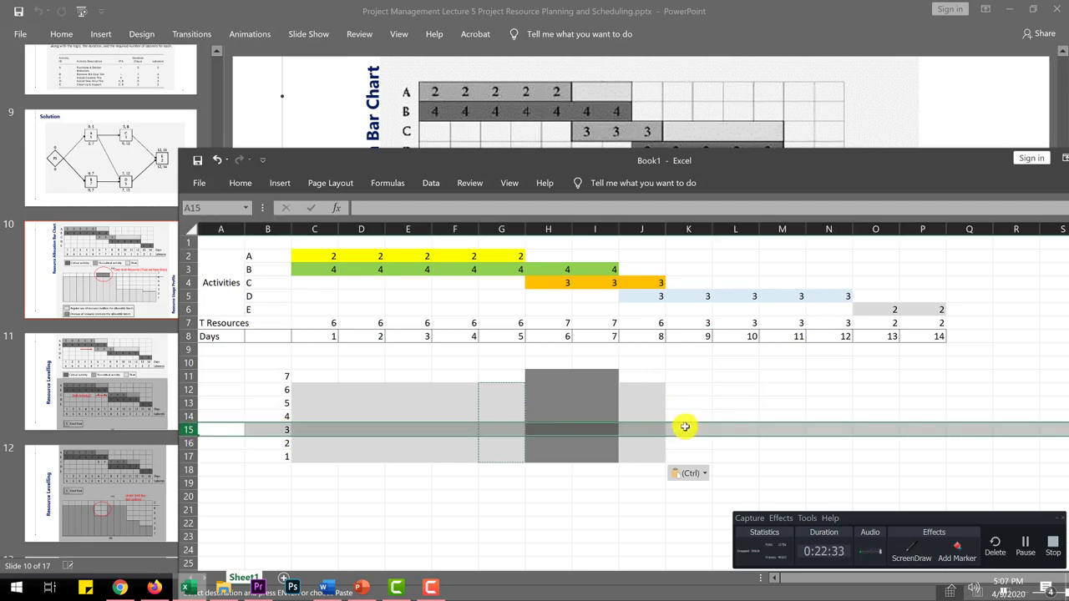
drag(685, 427, 833, 456)
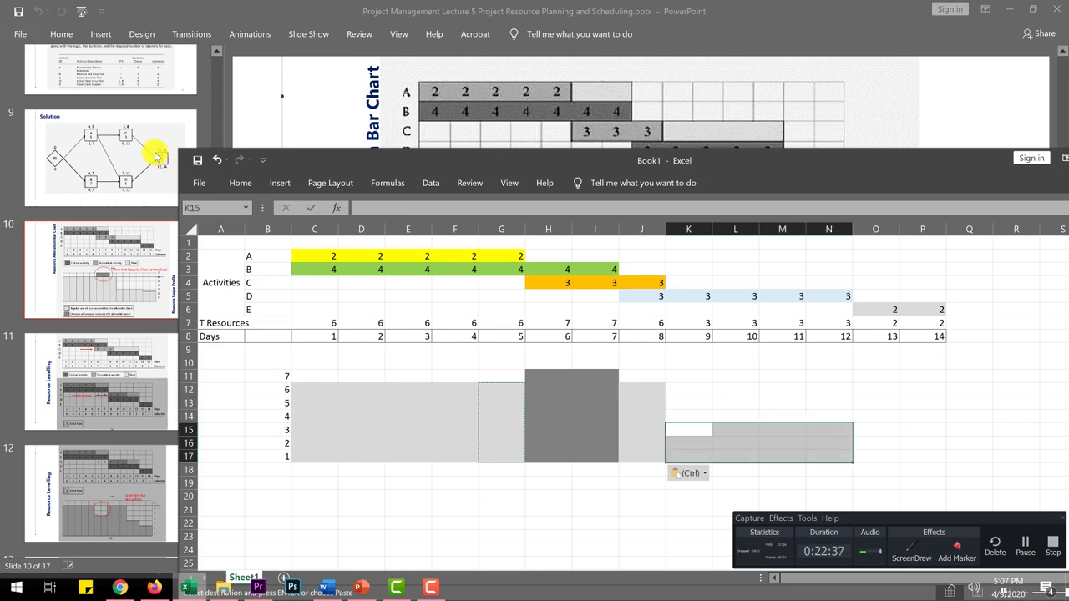
click(241, 183)
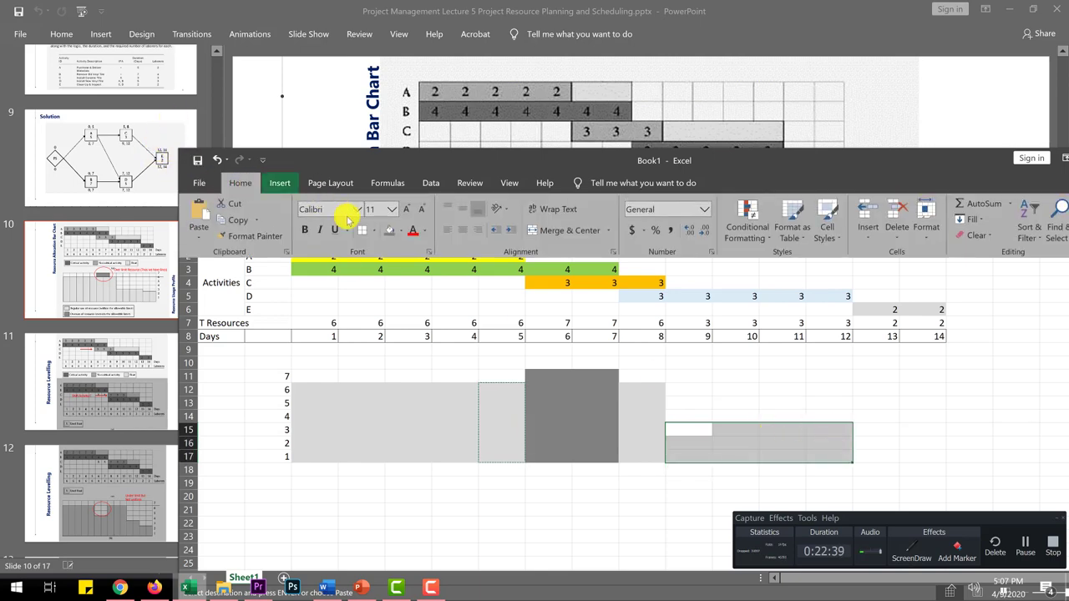
click(400, 232)
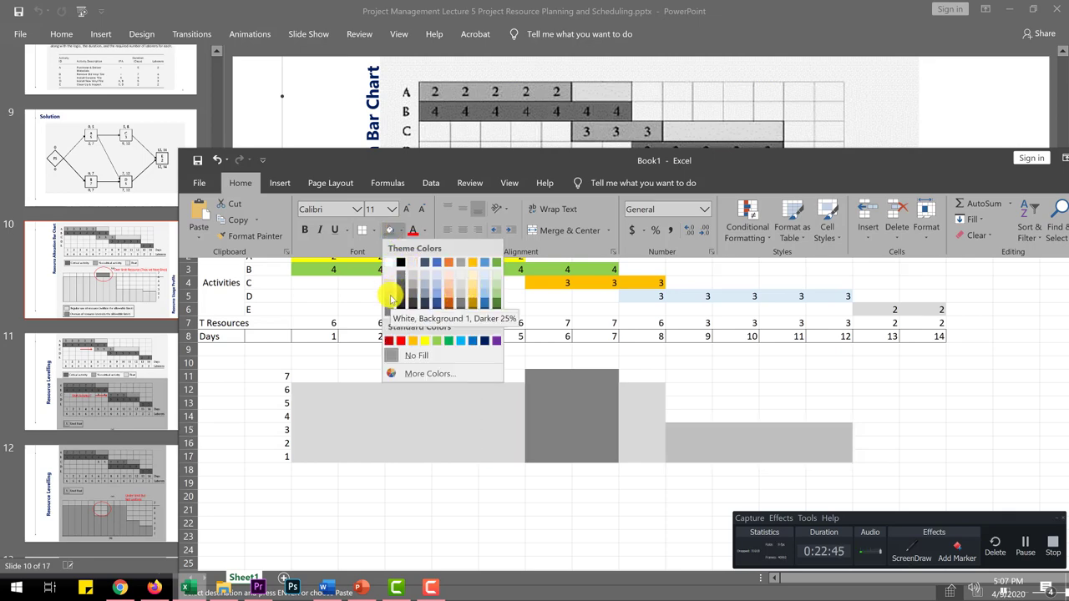
click(403, 288)
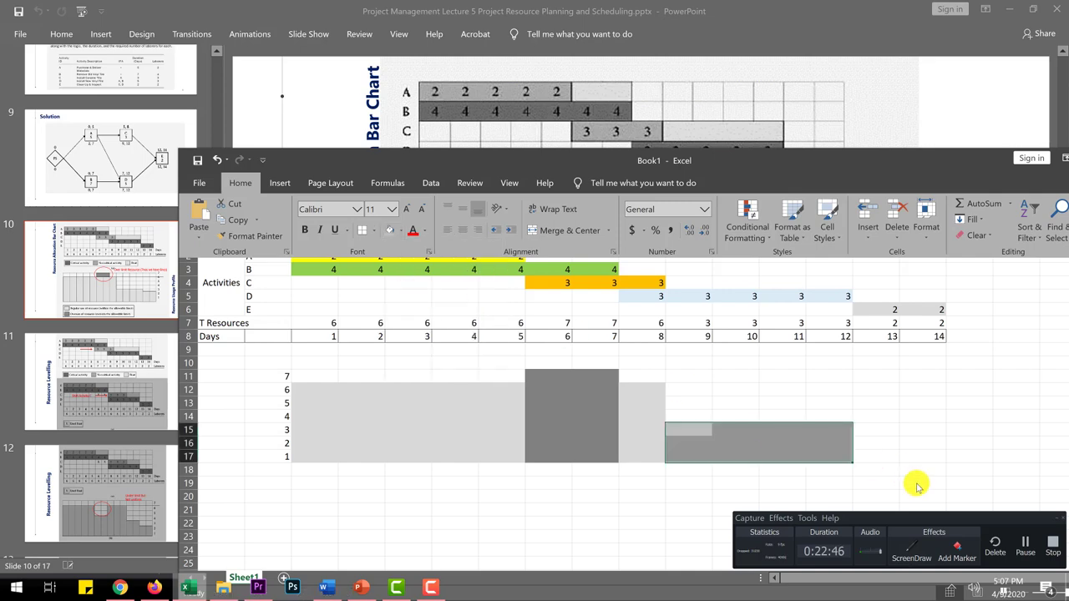
- Fill cells O16:P17 dark gray to mark the resource usage of 2 on days 13 and 14
click(871, 454)
drag(874, 445, 919, 456)
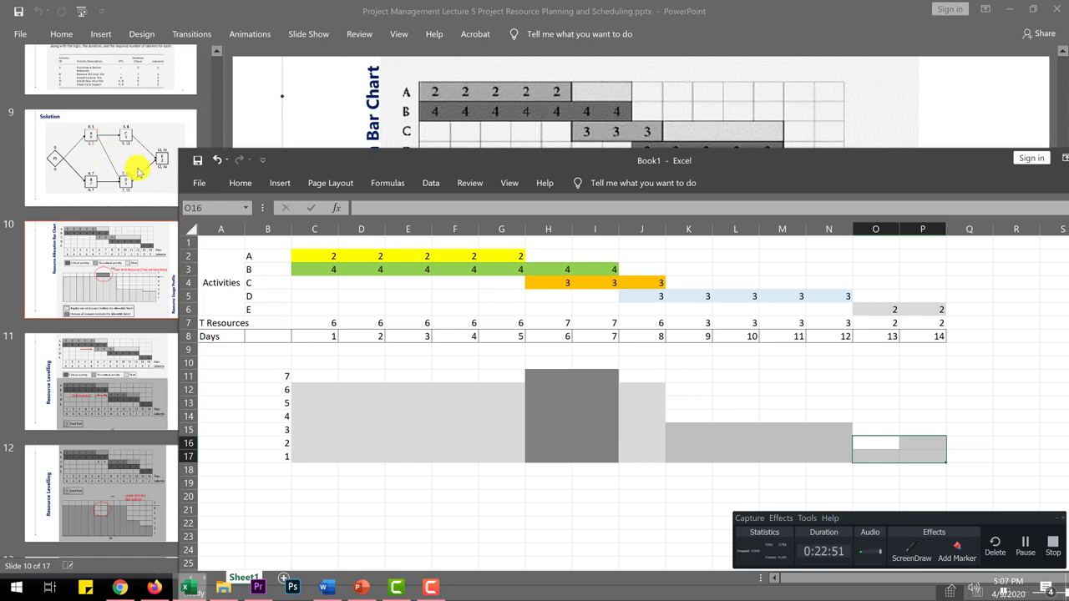
click(240, 183)
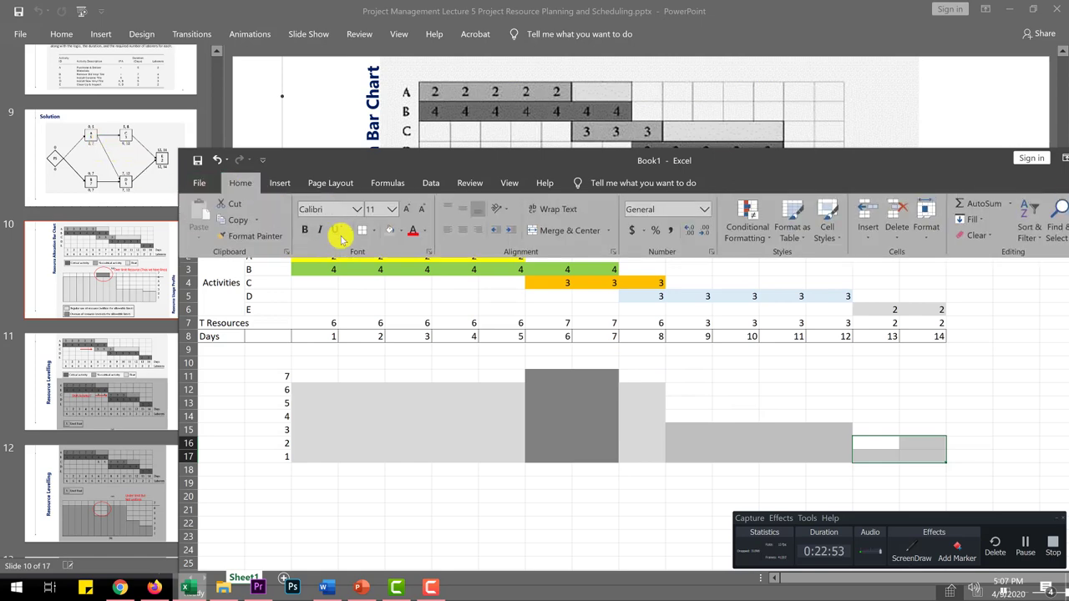
click(400, 232)
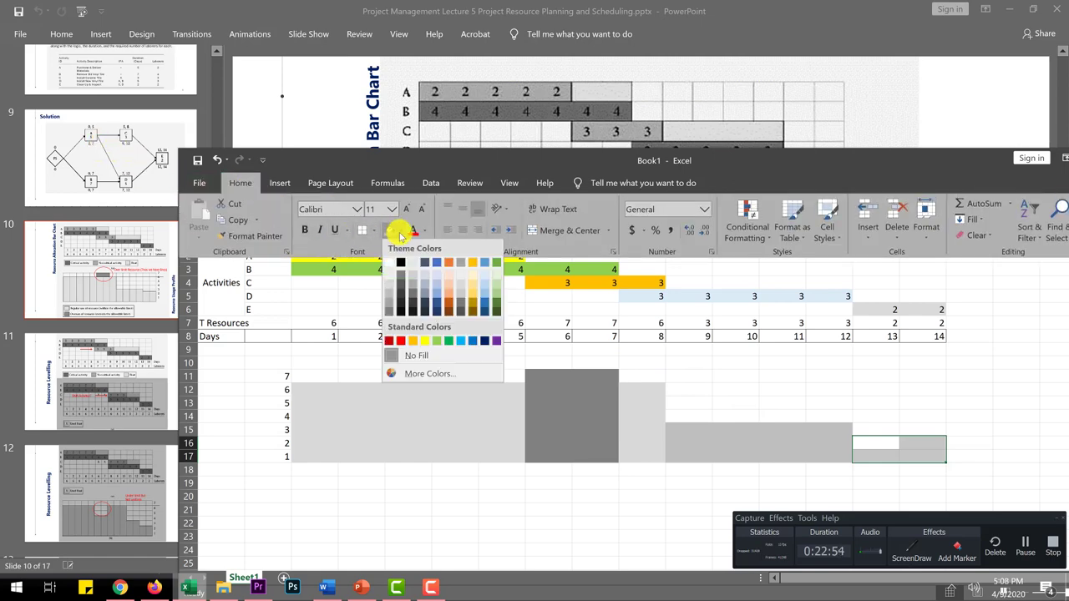
click(392, 311)
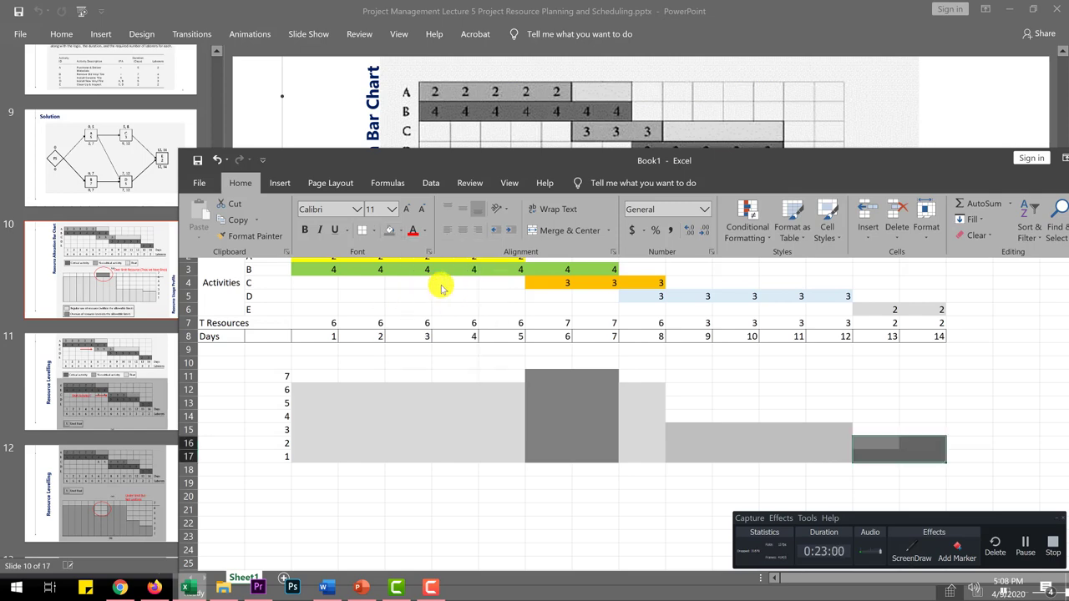
click(739, 384)
click(741, 376)
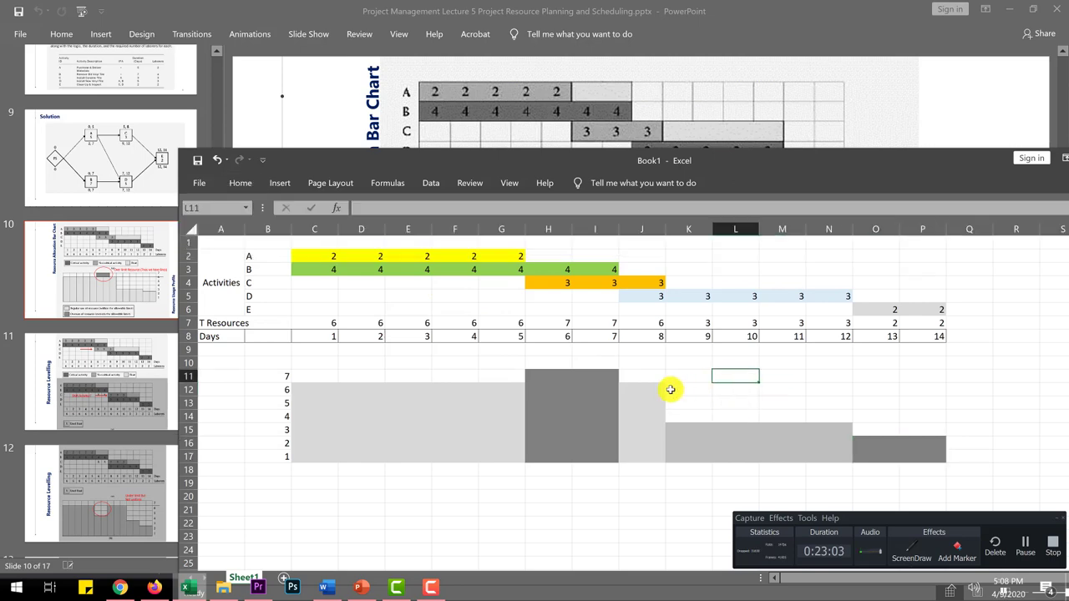
- Change the fill of cells O16:P17, days 13 and 14, to a very light gray
drag(873, 441, 926, 456)
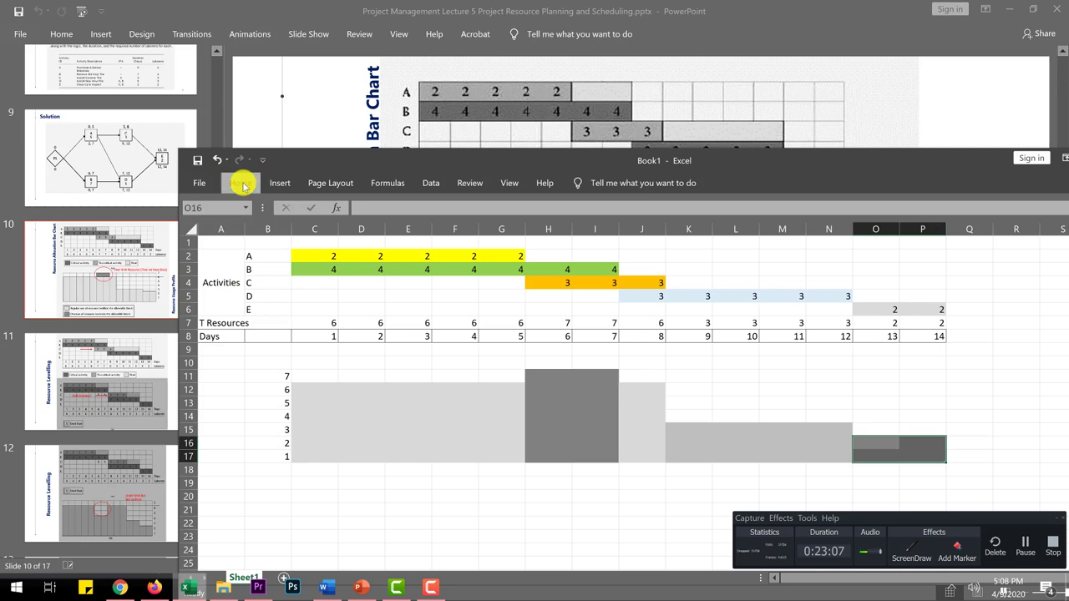
click(243, 185)
click(404, 232)
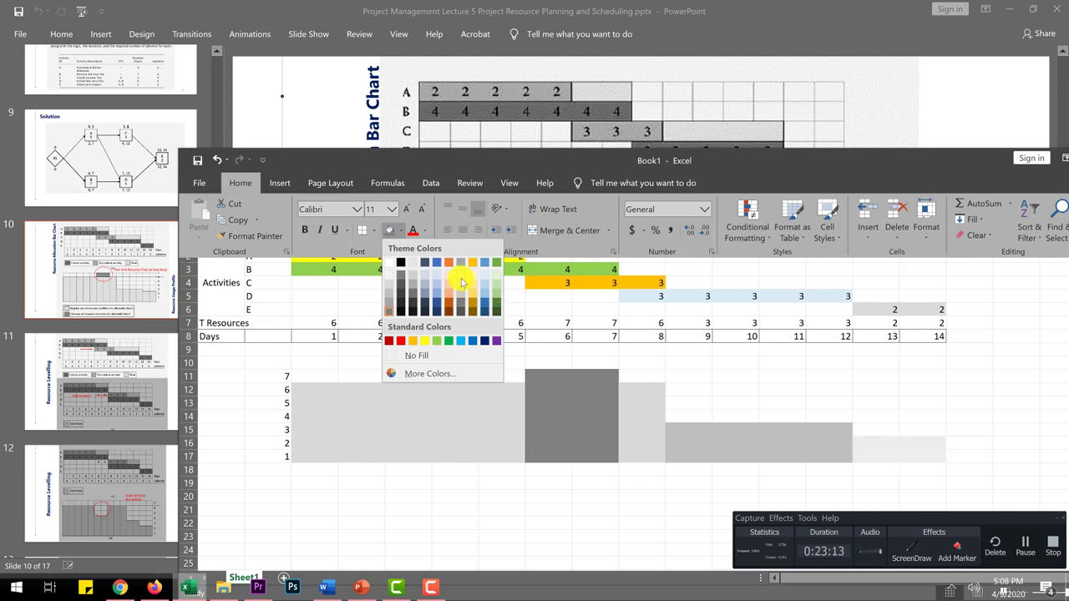
click(462, 283)
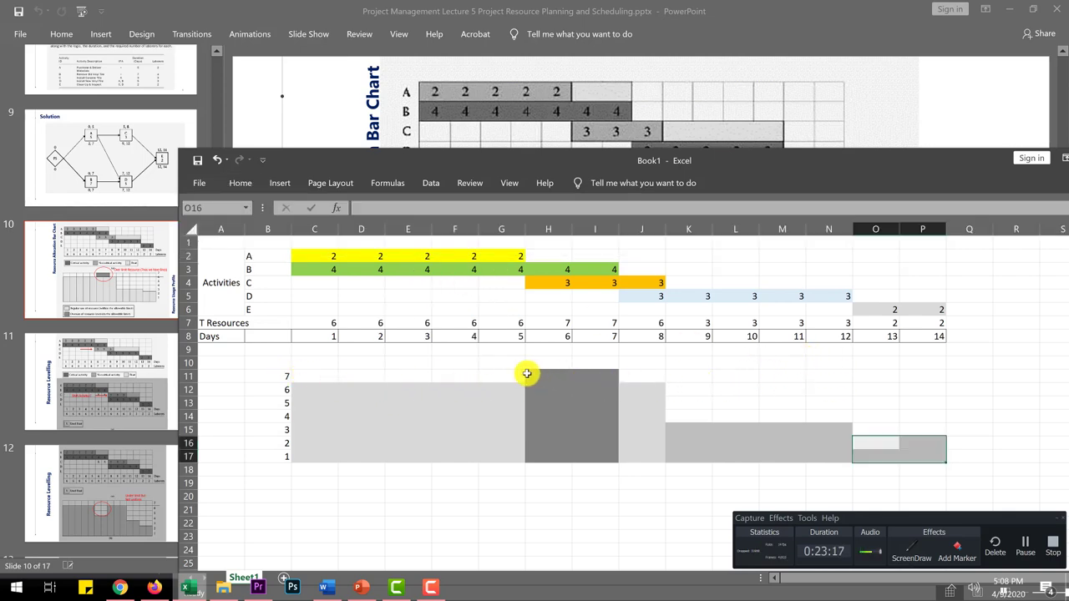
- Examine the shaded usage profile block by block, comparing the level 7 peak on days 6 and 7 with the remaining days
drag(496, 374, 657, 379)
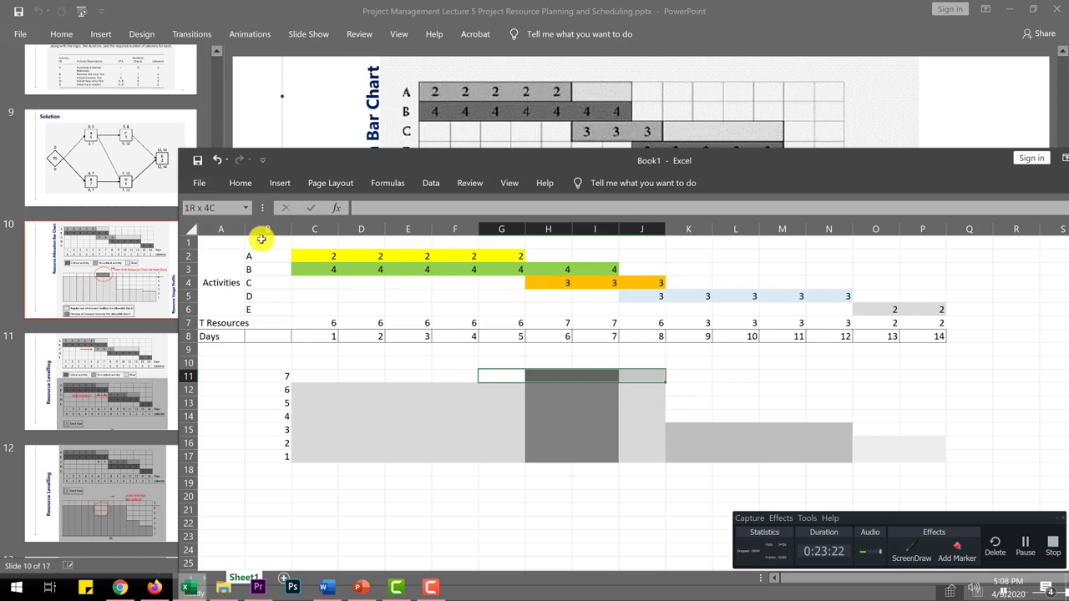
click(238, 185)
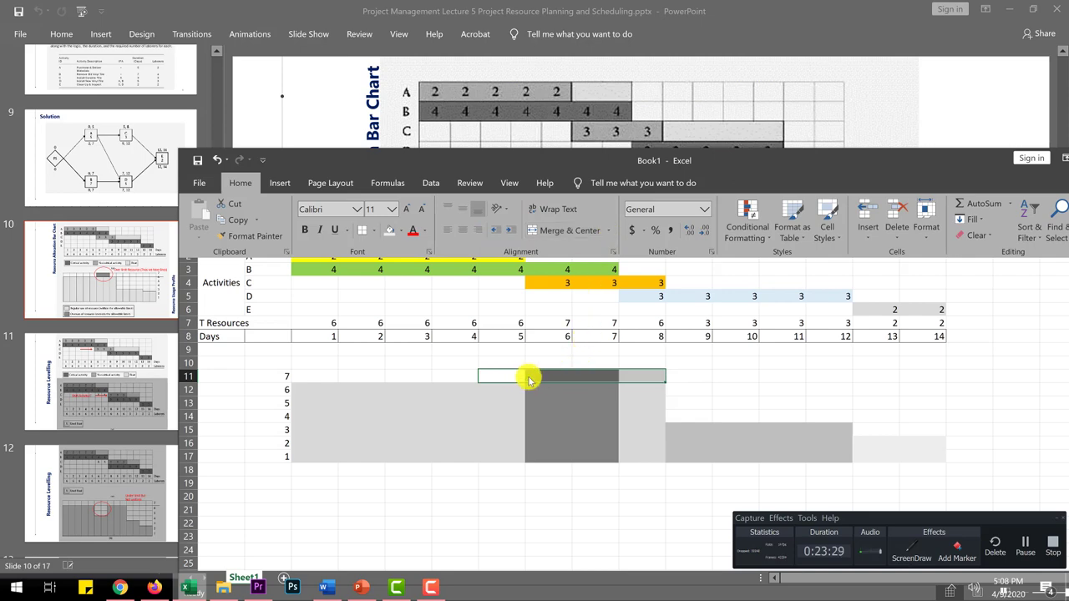
drag(310, 389, 924, 443)
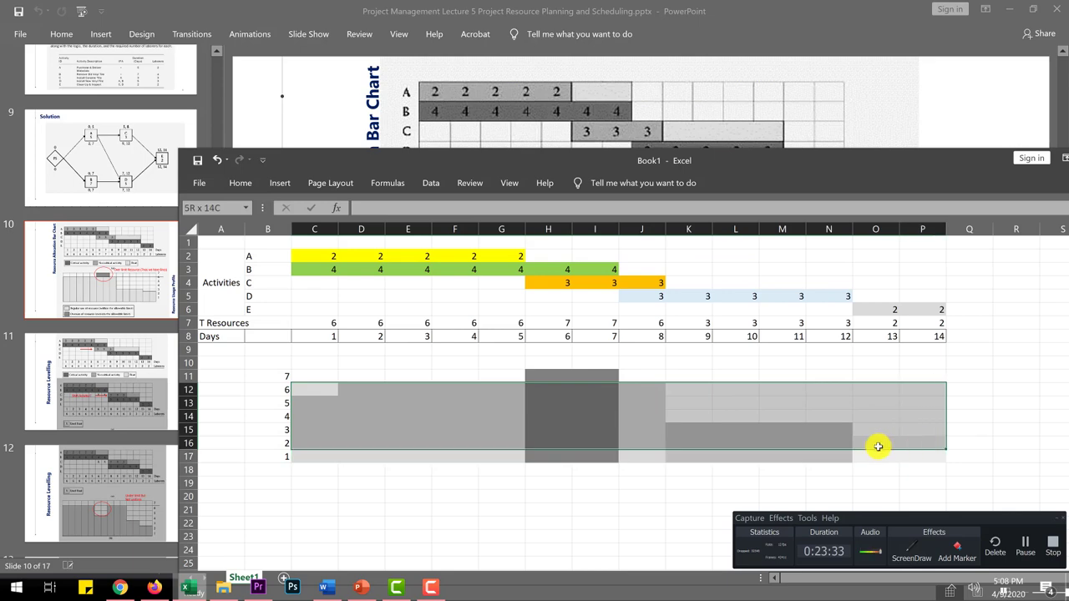
click(417, 416)
drag(310, 394, 493, 453)
click(536, 373)
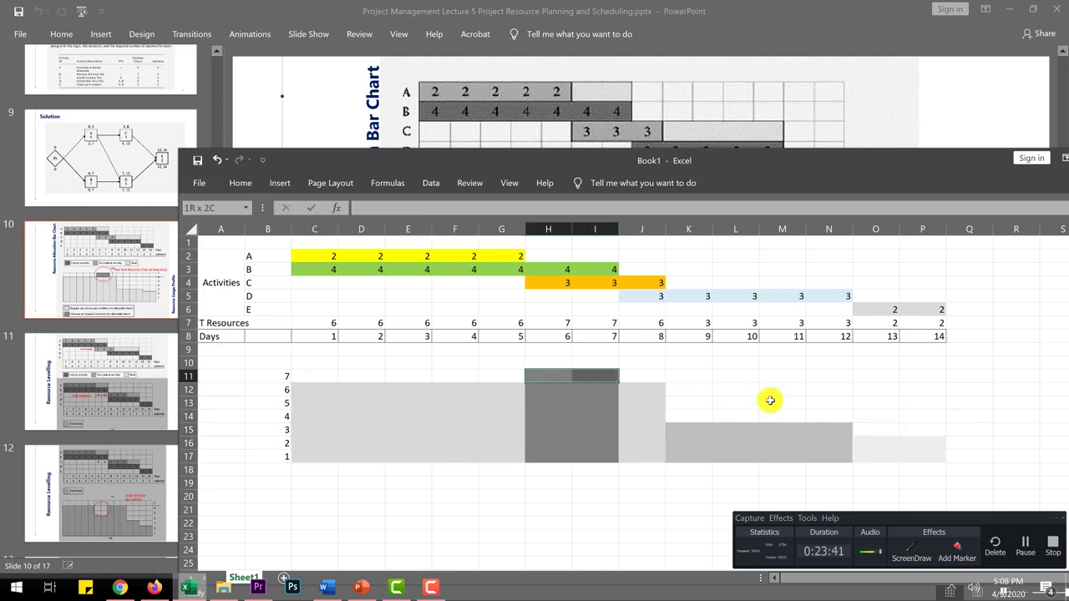
click(709, 428)
drag(734, 450, 927, 458)
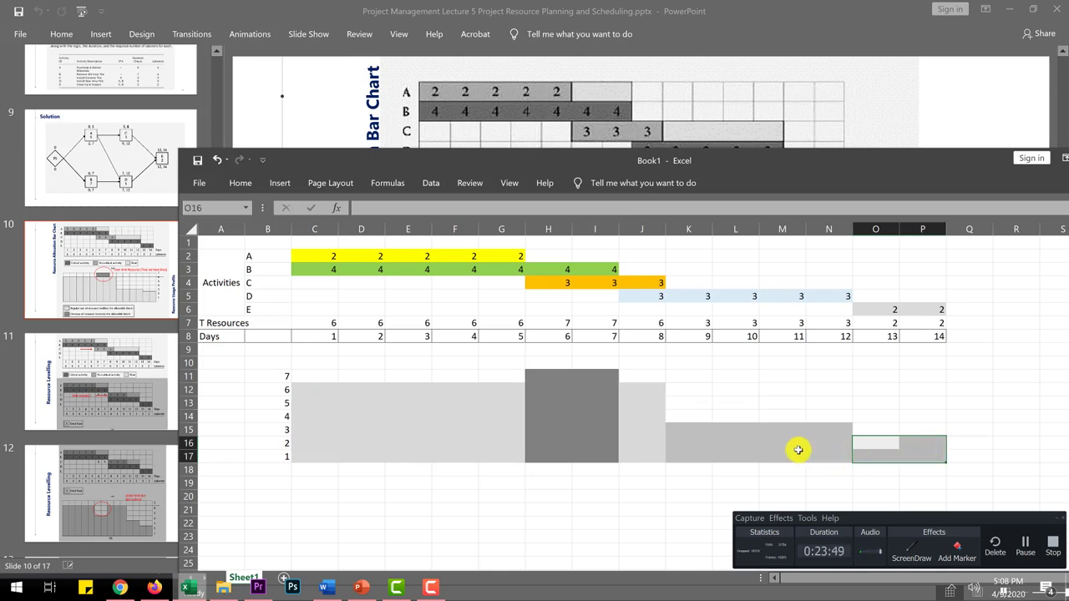
drag(308, 387, 490, 456)
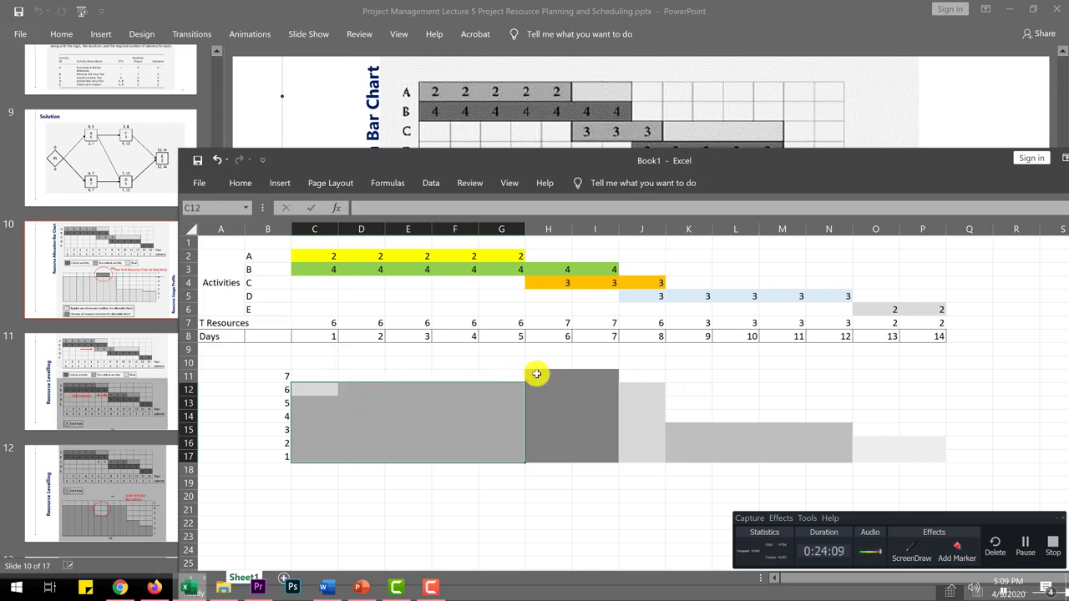
- Apply a thick outside border around cells H11:I11, the level 7 usage on days 6 and 7
drag(531, 376, 590, 376)
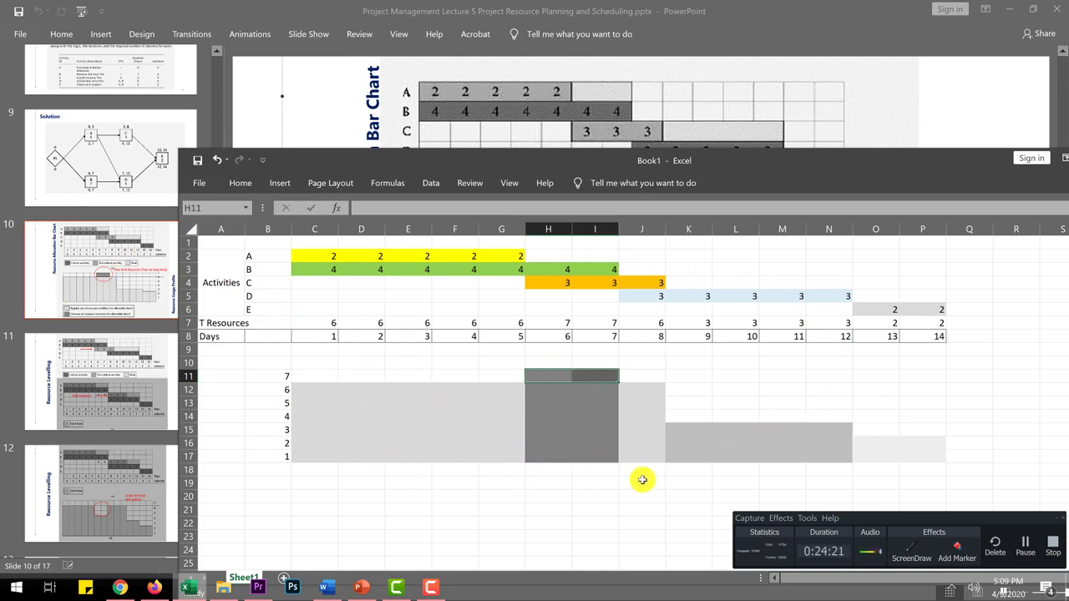
click(246, 184)
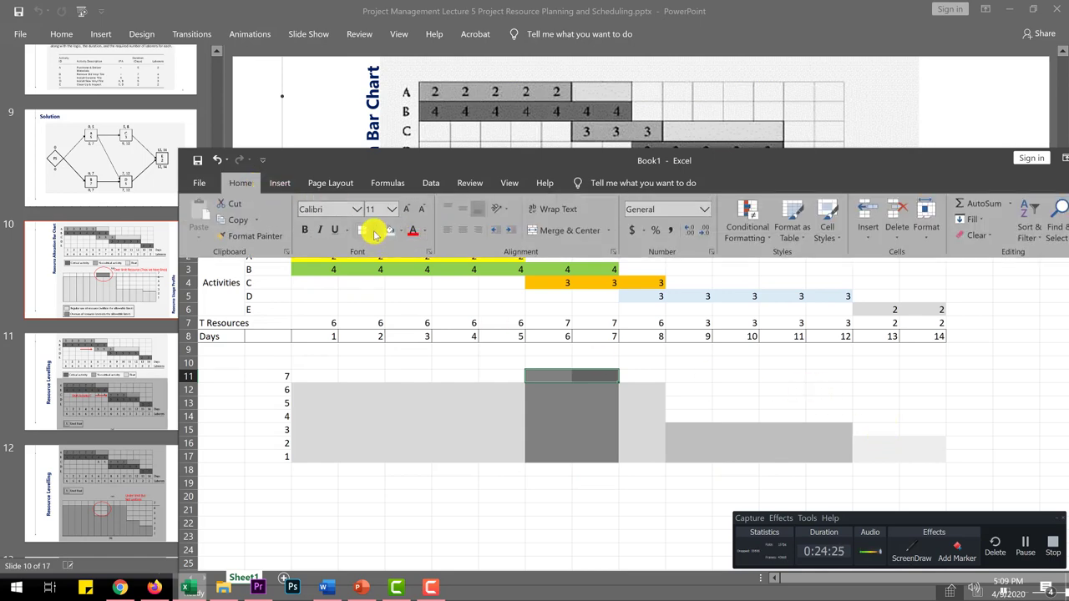
click(374, 231)
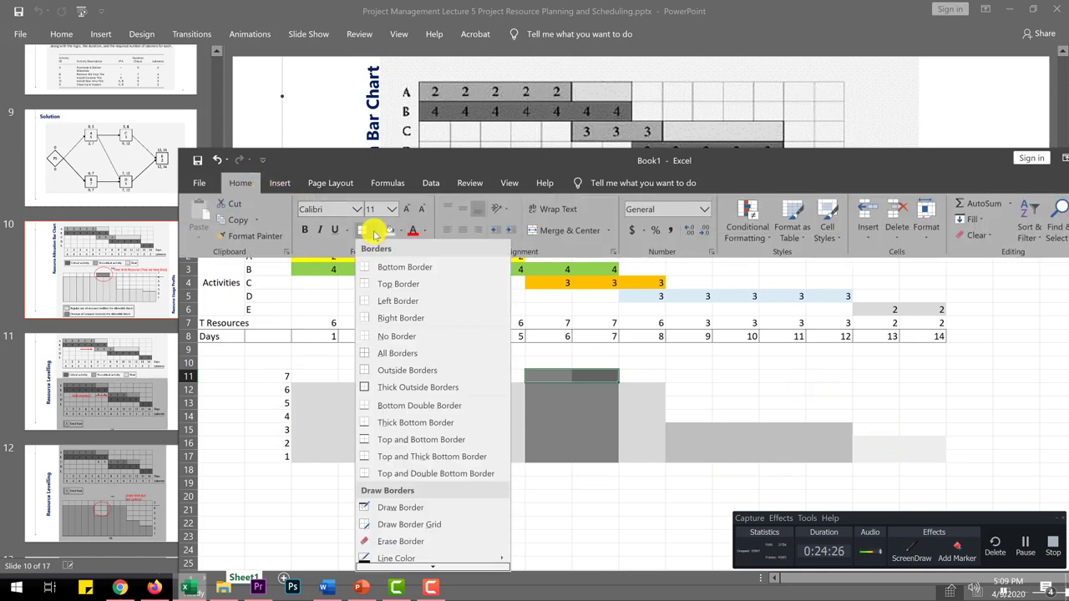
click(386, 389)
click(585, 415)
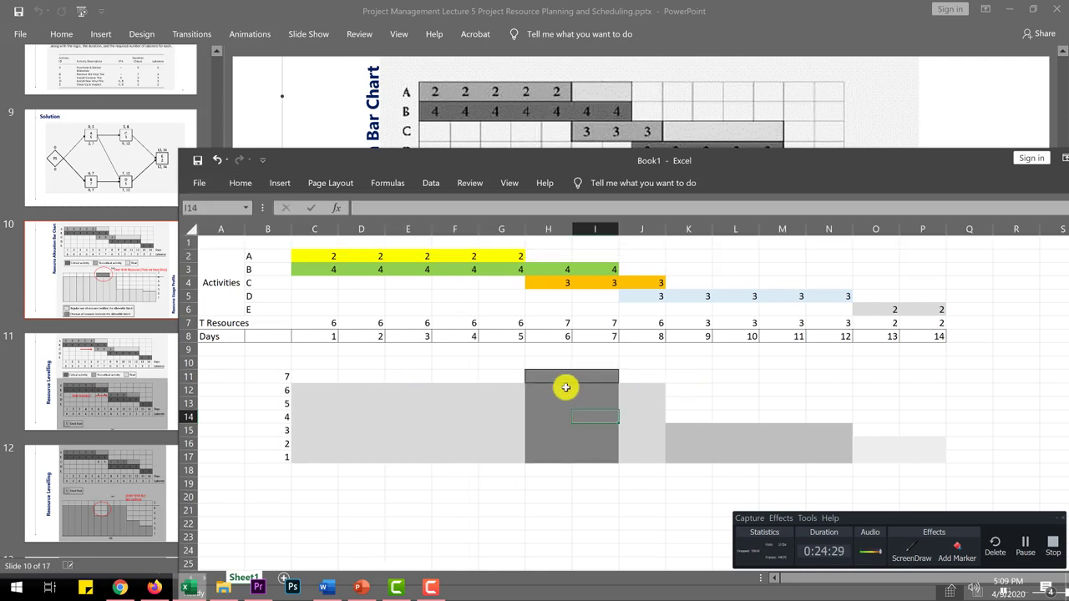
- Fill cells H11:I11 red to highlight the resource usage above level 6
drag(553, 379, 591, 380)
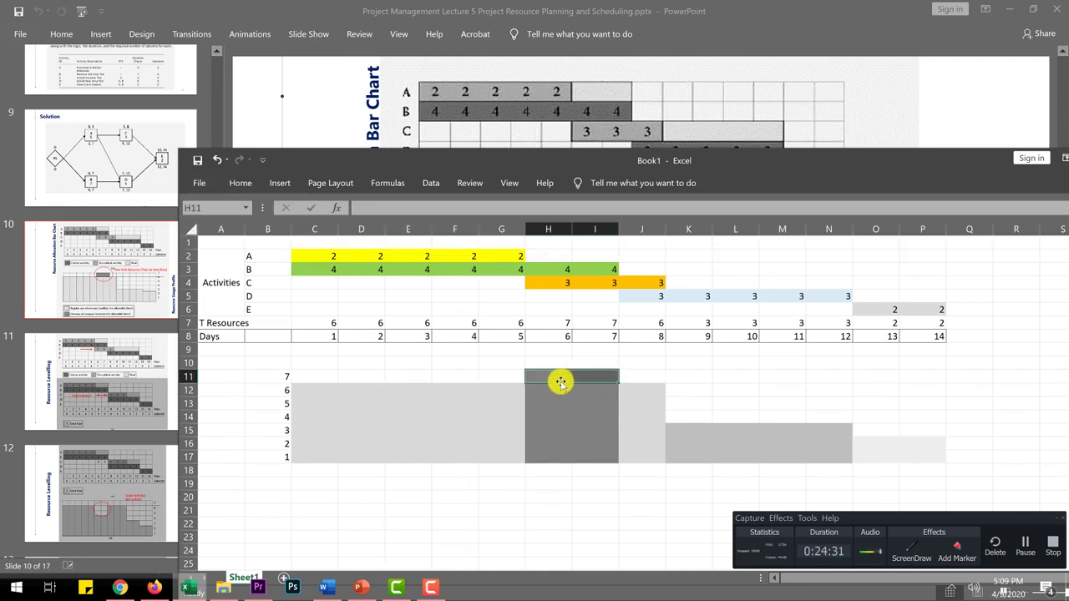
click(241, 182)
click(399, 233)
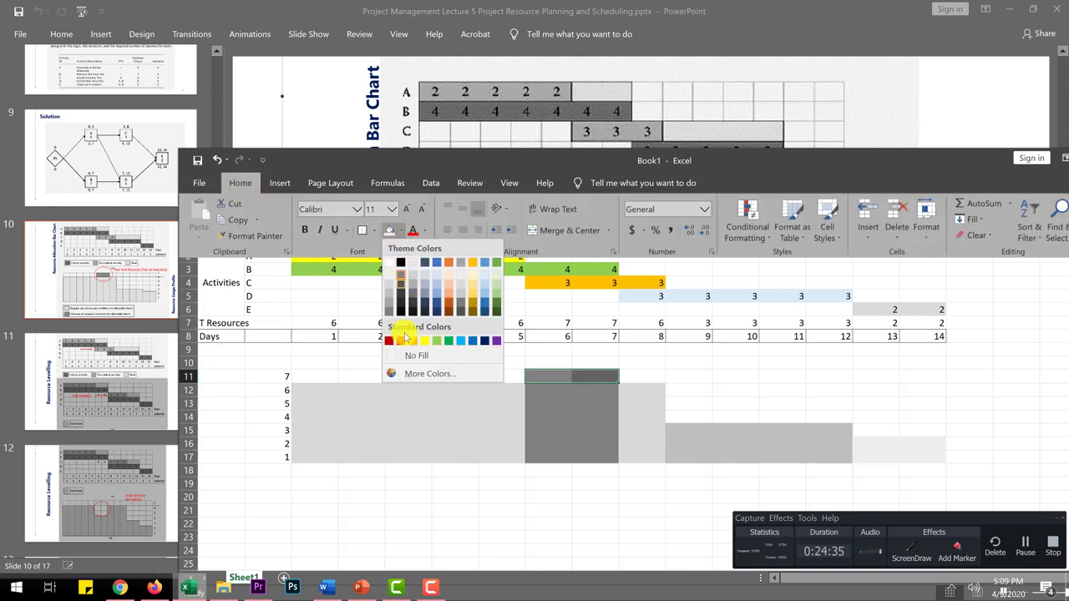
click(398, 339)
click(641, 363)
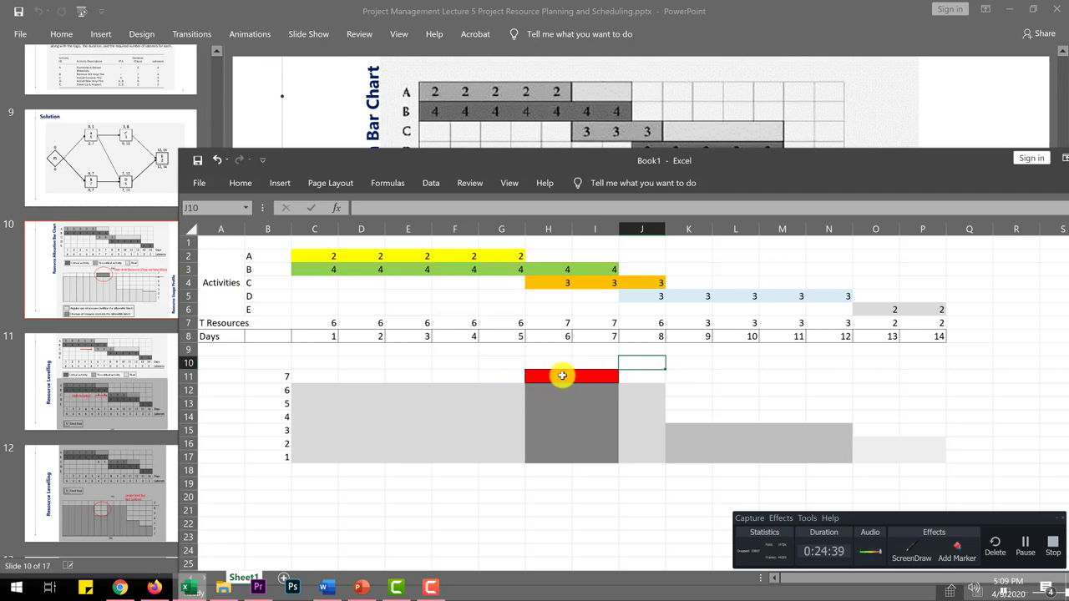
- Check the level 6 cells C12:G12, view the sliding puzzle image results in Chrome, and return to the Excel workbook
drag(502, 390, 322, 392)
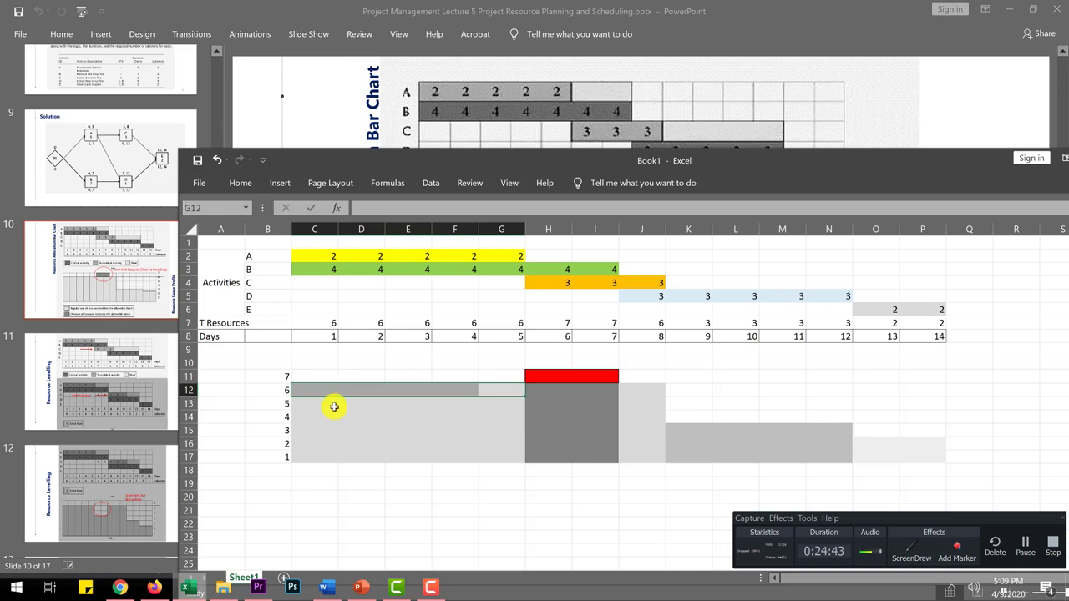
click(333, 407)
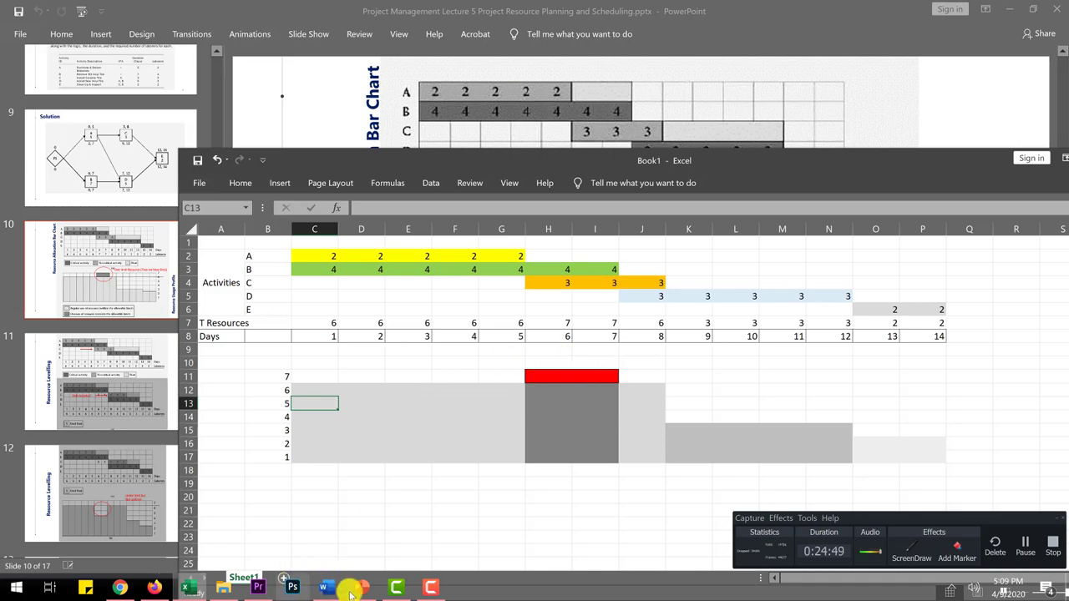
click(120, 588)
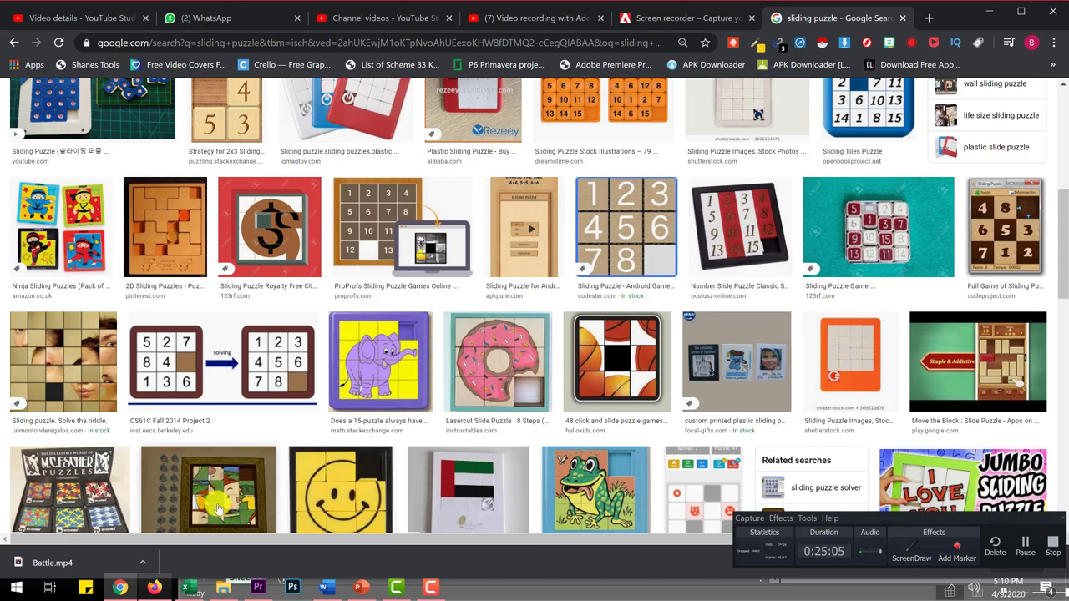
click(192, 584)
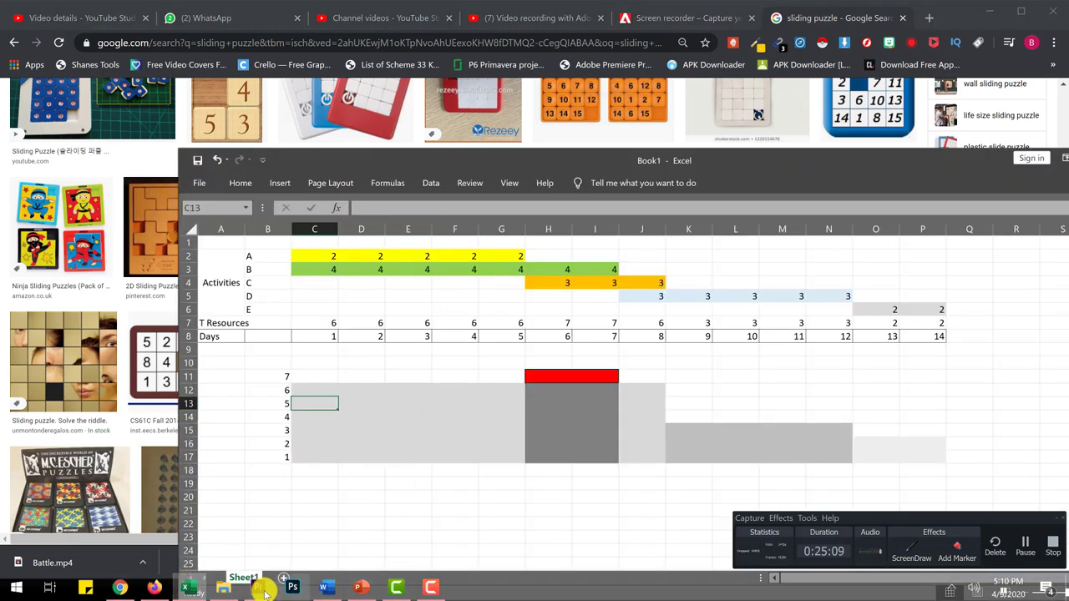
- Switch to PowerPoint and compare the Resource Allocation Bar Chart on slide 10 with the Resource Levelling charts on slide 11
click(359, 589)
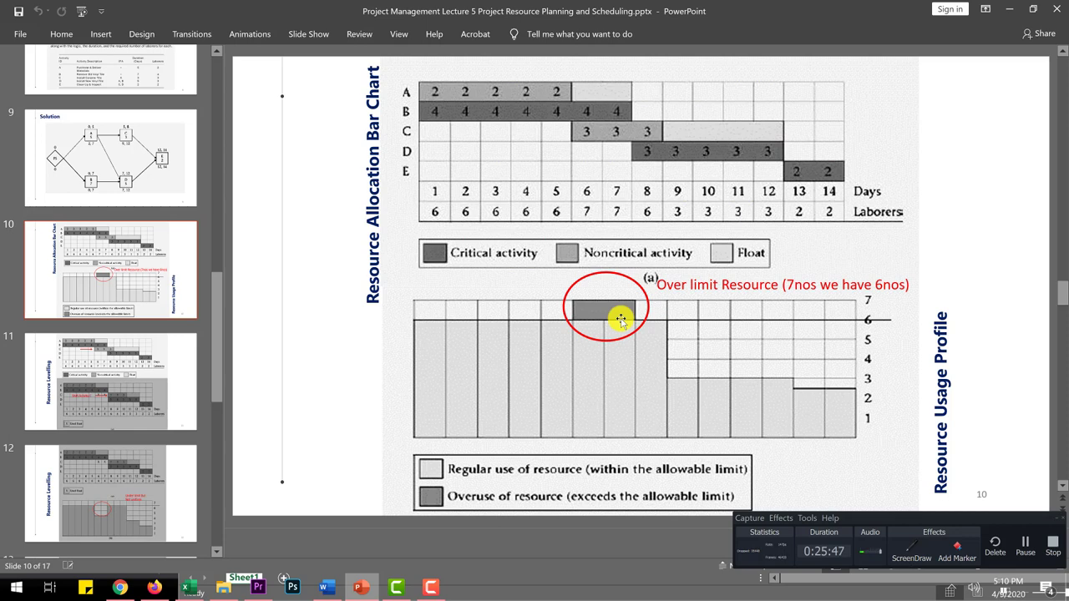
click(140, 405)
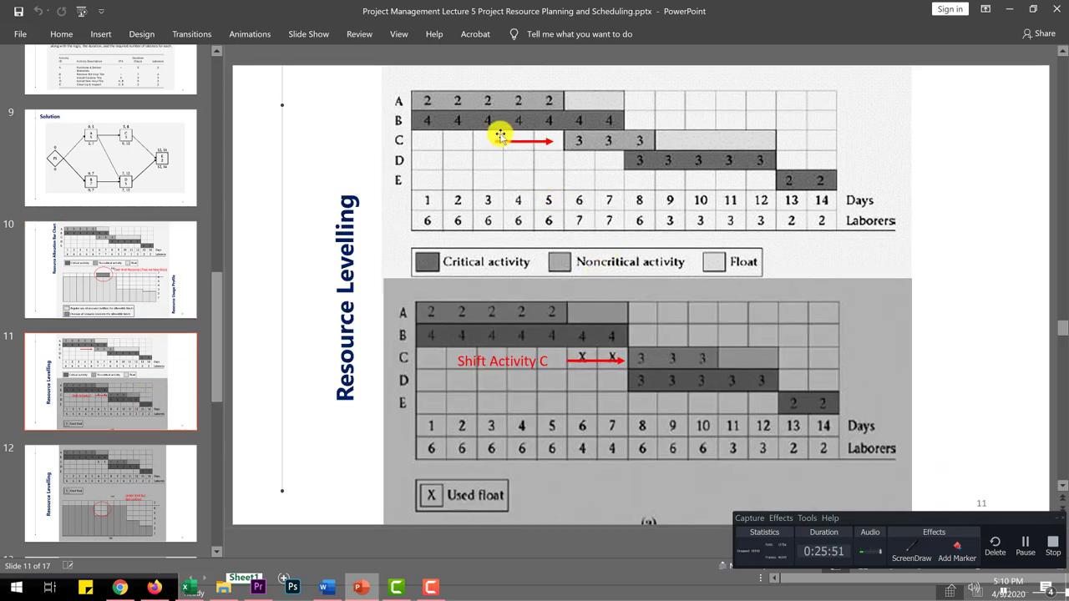
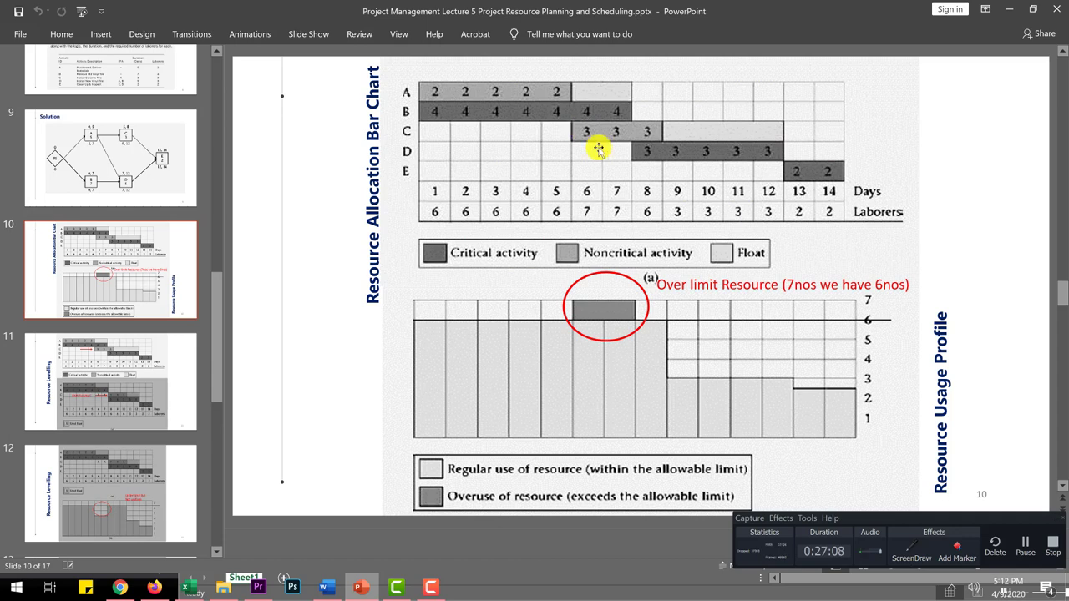
click(134, 405)
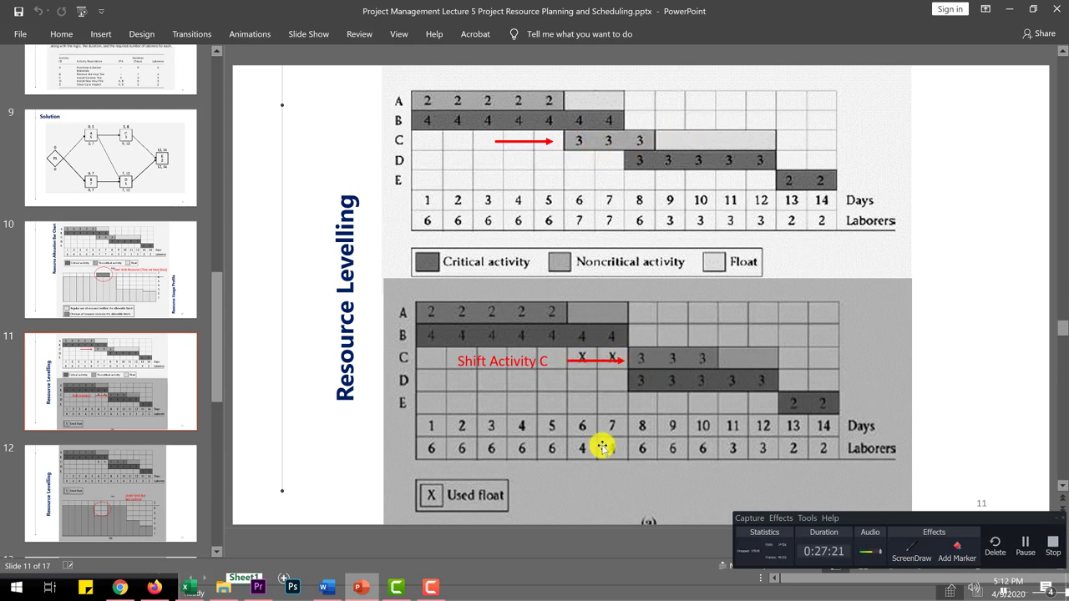
- Review the Resource Levelling charts on slide 11 and switch back to the Excel workbook
scroll(614, 413, down, 3)
click(172, 353)
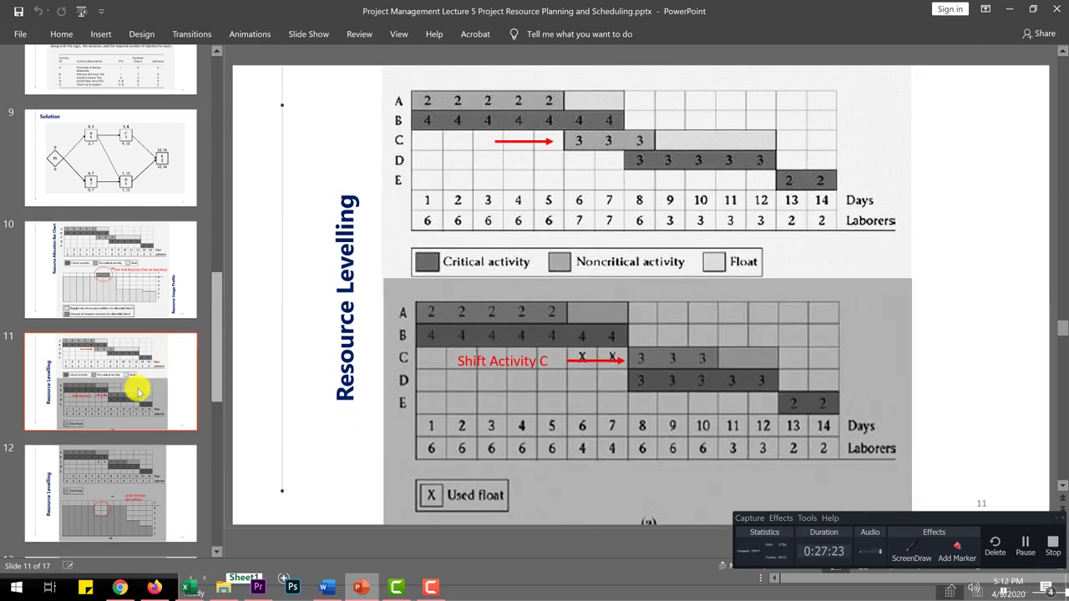
click(190, 587)
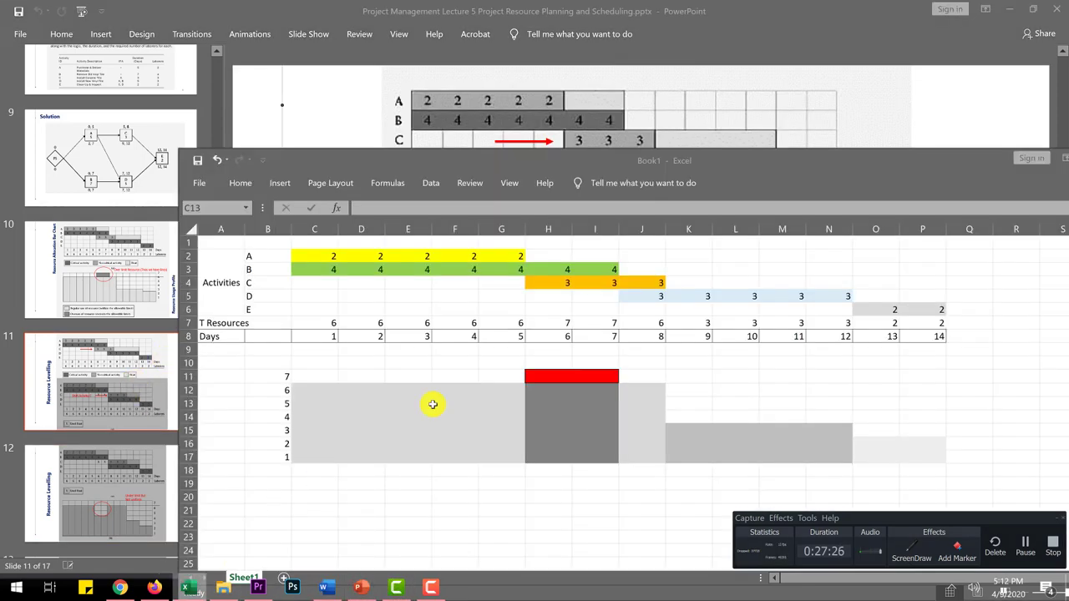
click(822, 390)
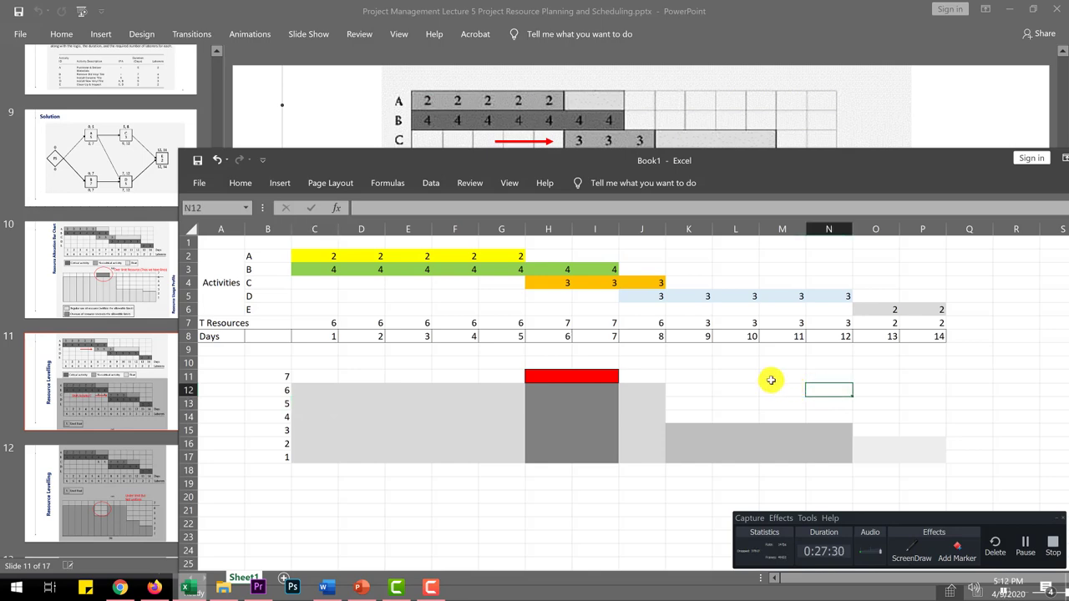
- Copy the bar chart and usage profile range A1:Q18 and paste it below, starting at cell A23
scroll(771, 380, down, 2)
key(alt)
scroll(772, 380, up, 2)
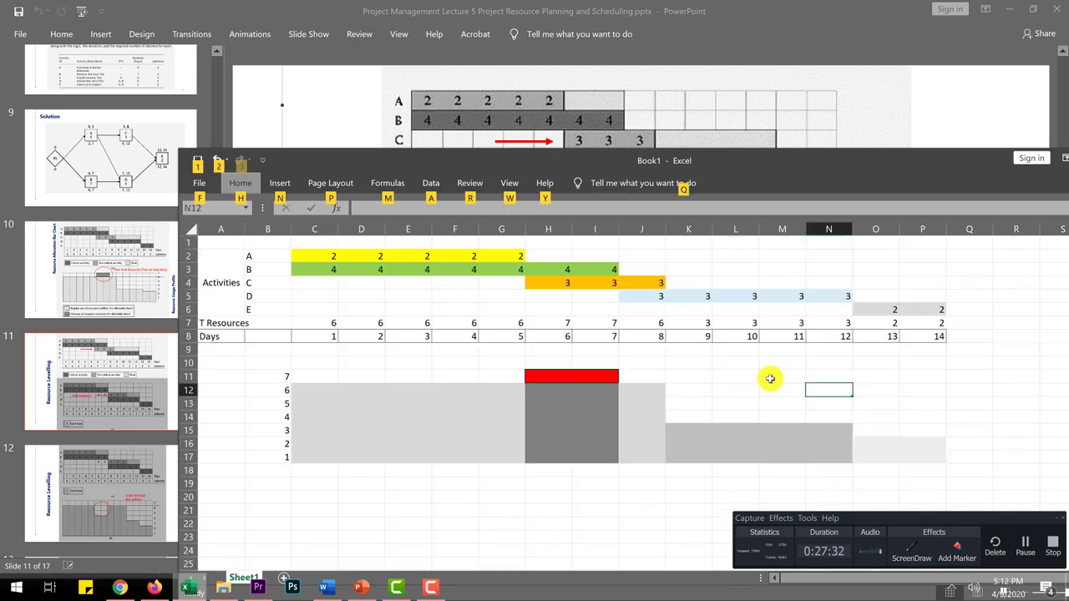
scroll(770, 379, down, 2)
click(731, 350)
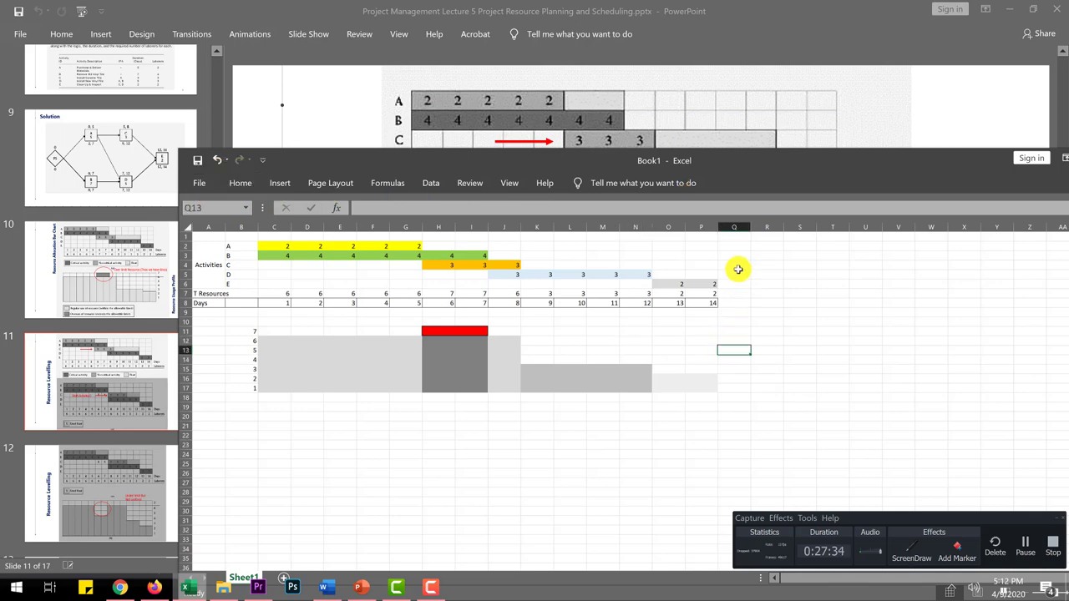
drag(733, 239, 200, 401)
key(ctrl+c)
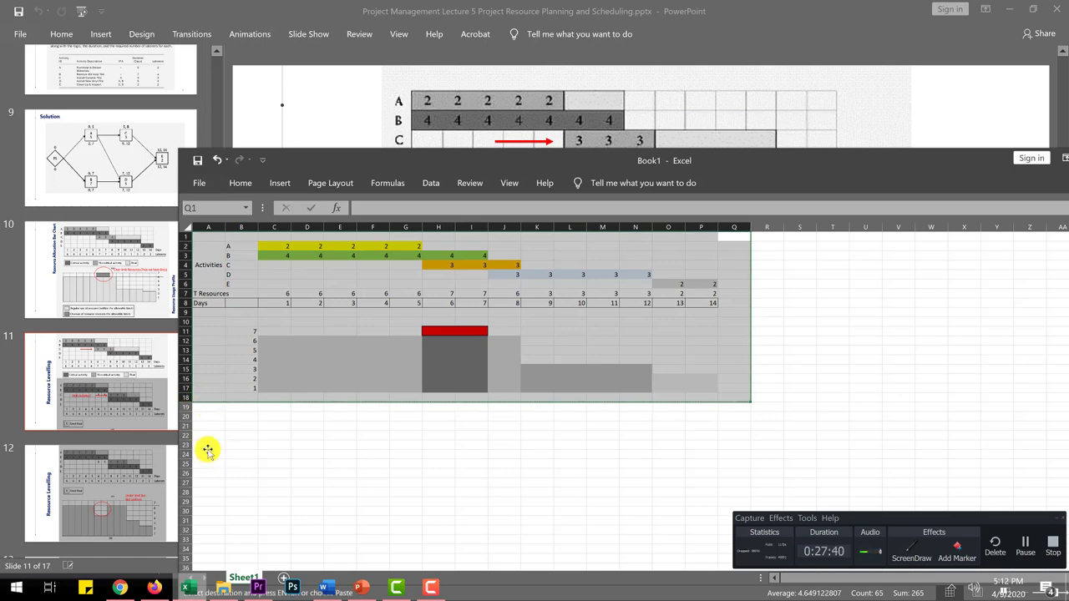
click(205, 445)
key(ctrl+v)
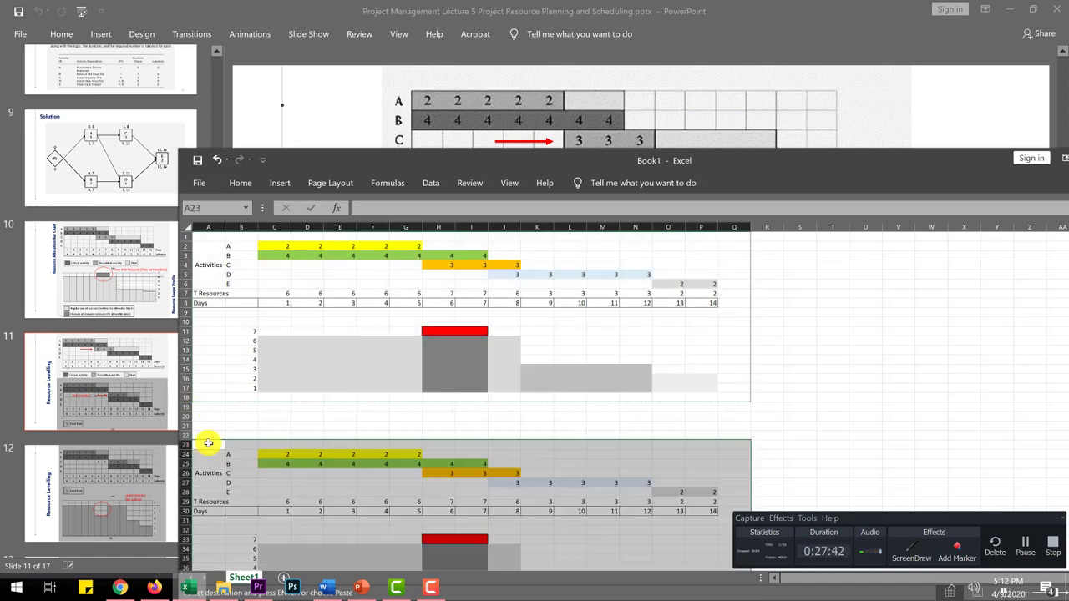
scroll(496, 420, down, 2)
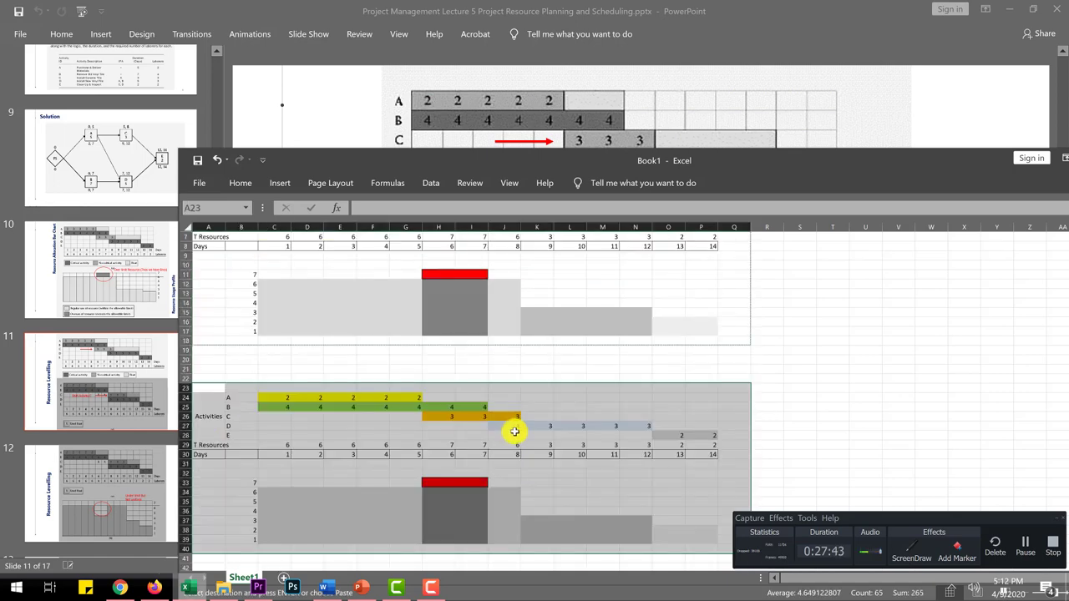
- Apply an outside border around cells H24:I24 to mark activity A's float on days 6 and 7
click(531, 476)
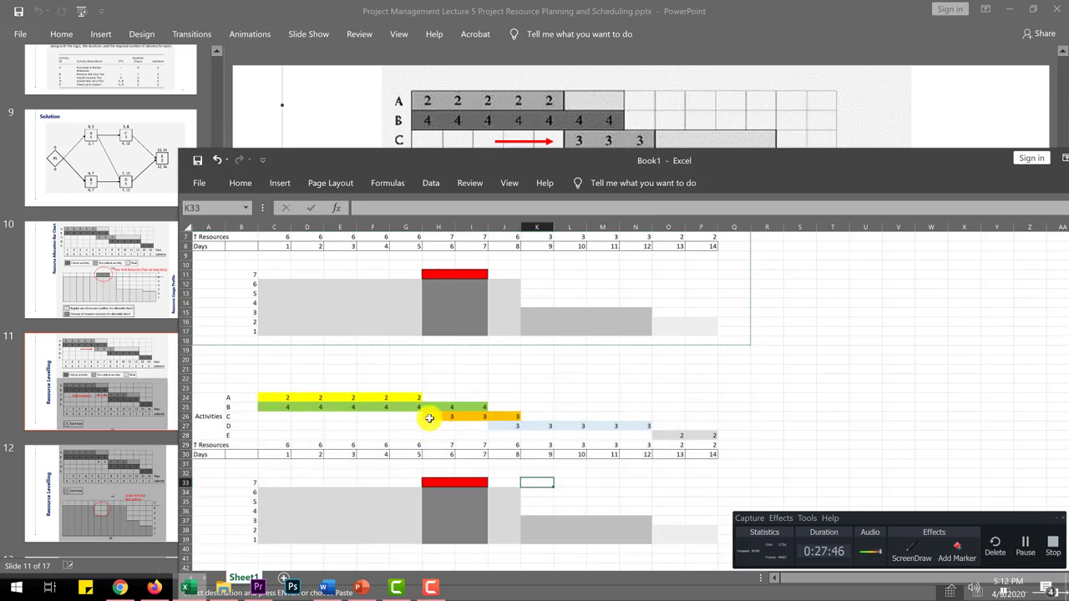
drag(438, 416, 505, 416)
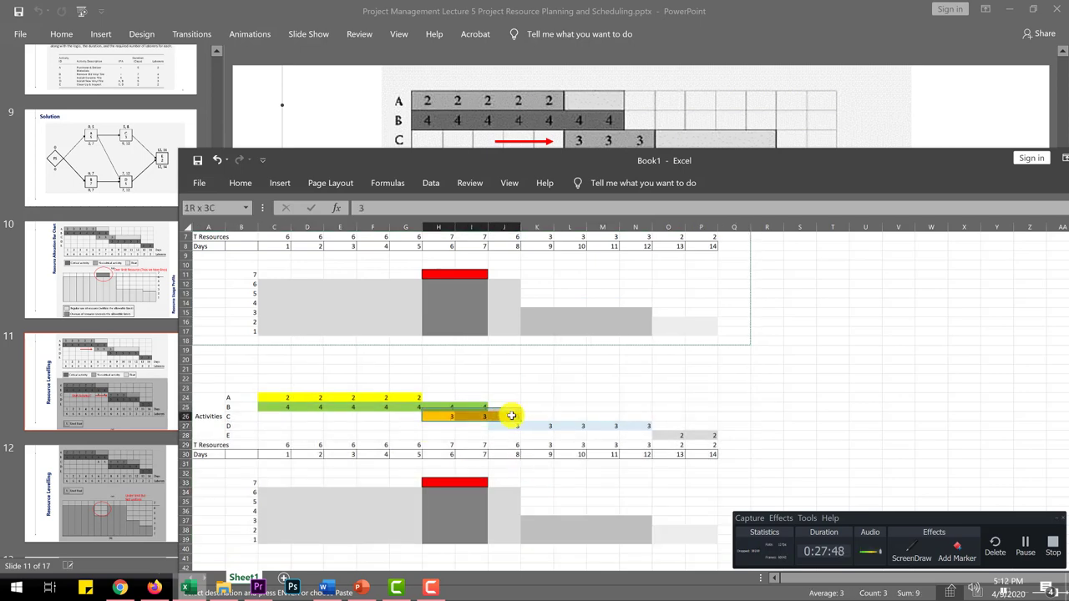
drag(430, 394, 466, 397)
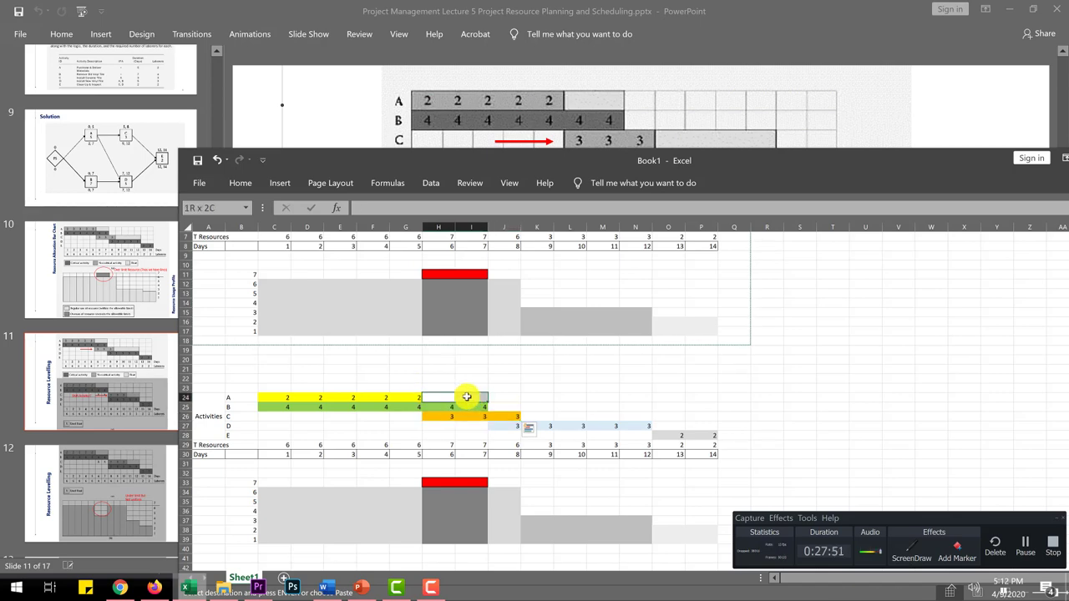
click(243, 183)
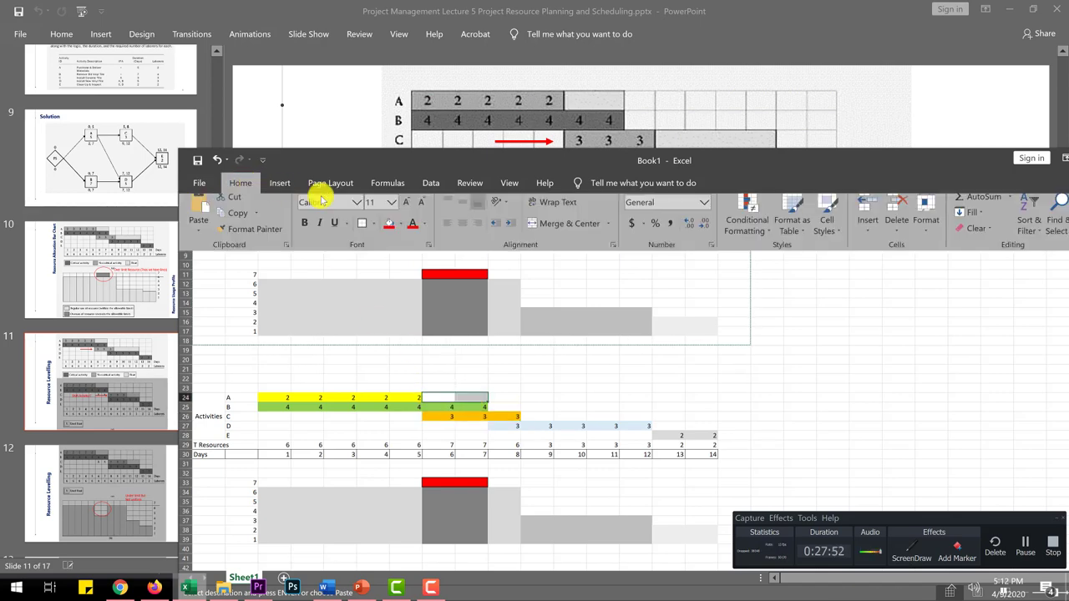
- Apply an outside border around cells K26:N26 to mark activity C's float on days 9 to 12
click(533, 416)
drag(542, 416, 640, 418)
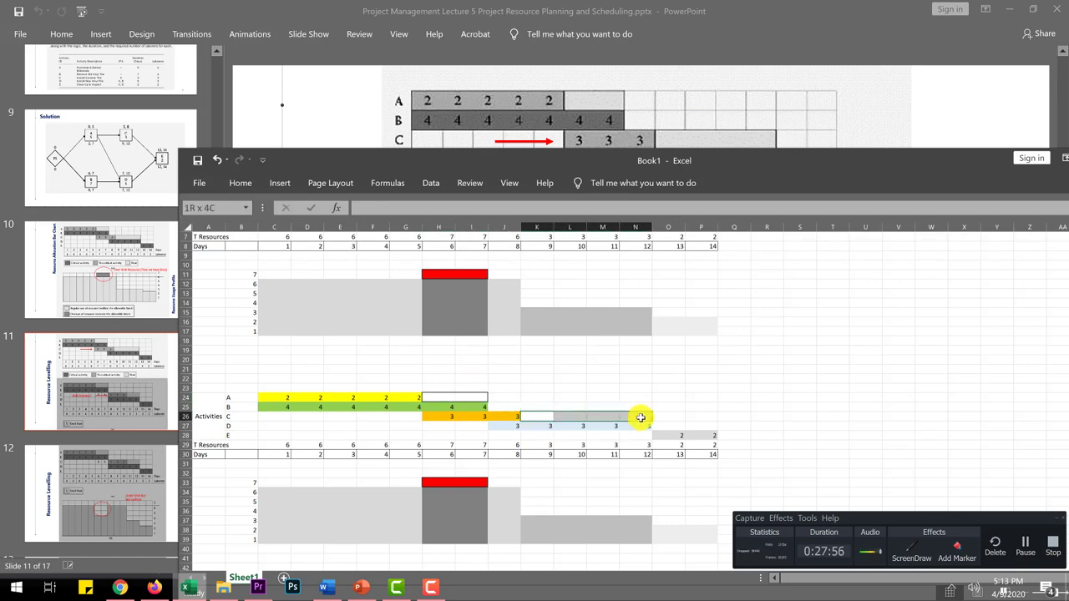
click(240, 184)
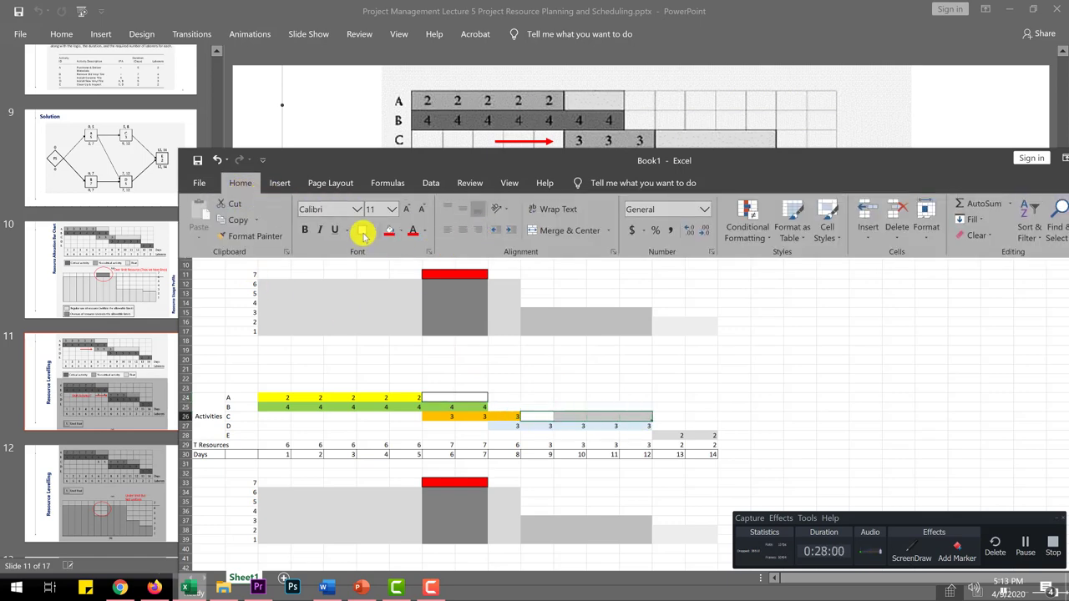
click(542, 398)
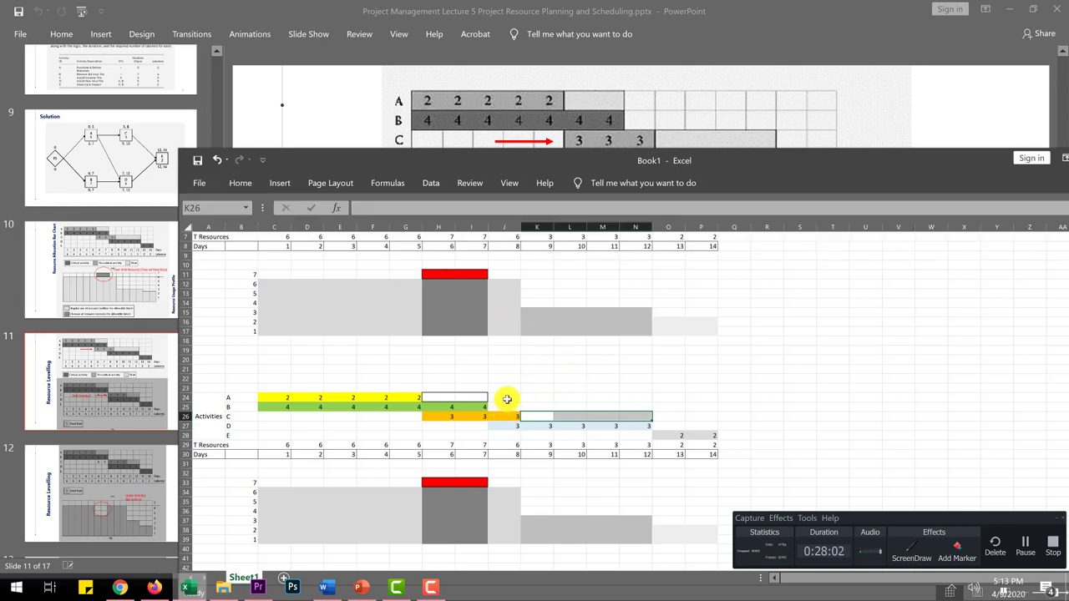
click(470, 444)
- Move activity C's bar in the copied chart from H26:J26 to J26:L26, covering days 8 to 10
drag(438, 417, 509, 419)
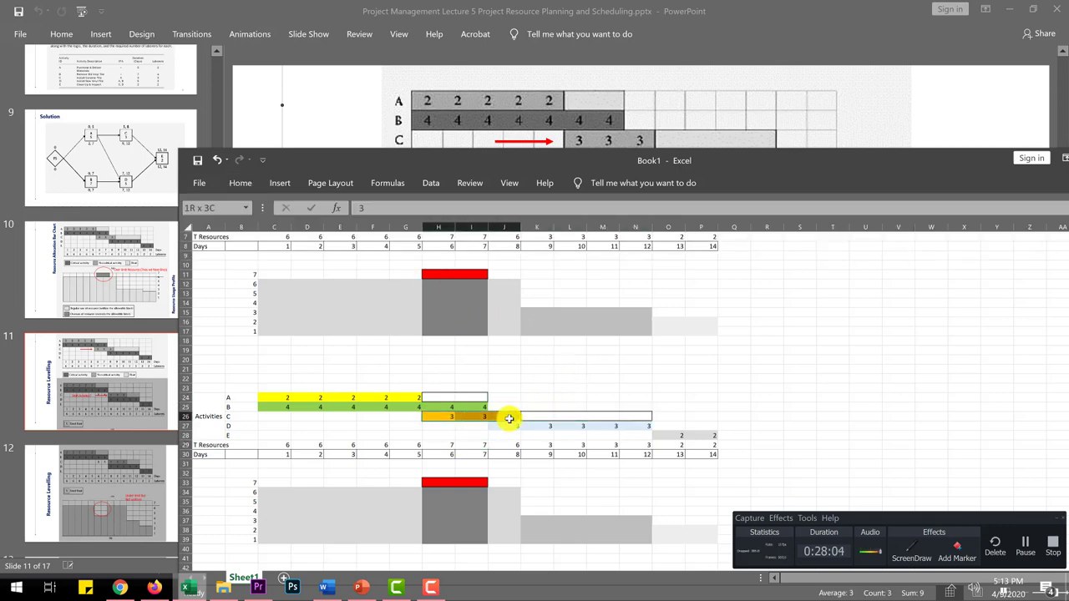
key(ctrl+c)
key(ctrl+q)
click(502, 416)
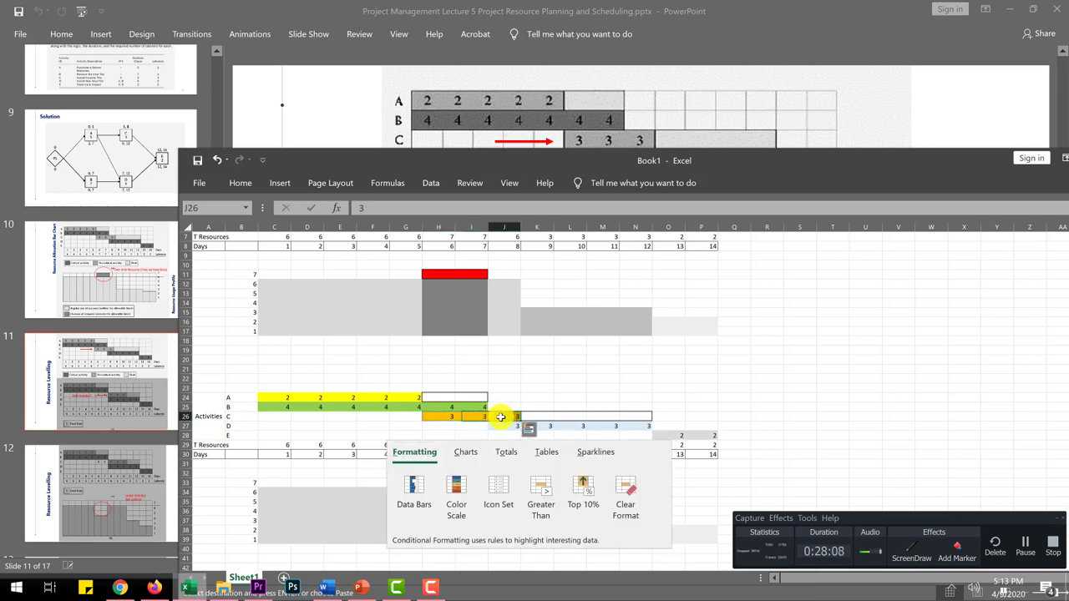
key(Return)
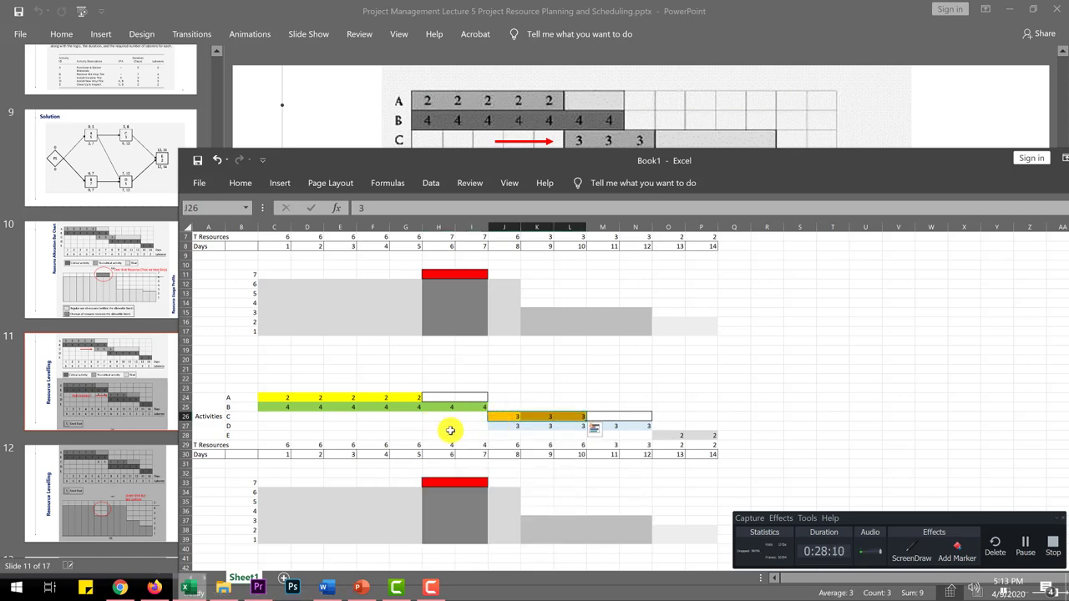
- Examine the total resources in row 29 for days 6 to 10 and compare them with the original totals in row 7
click(443, 427)
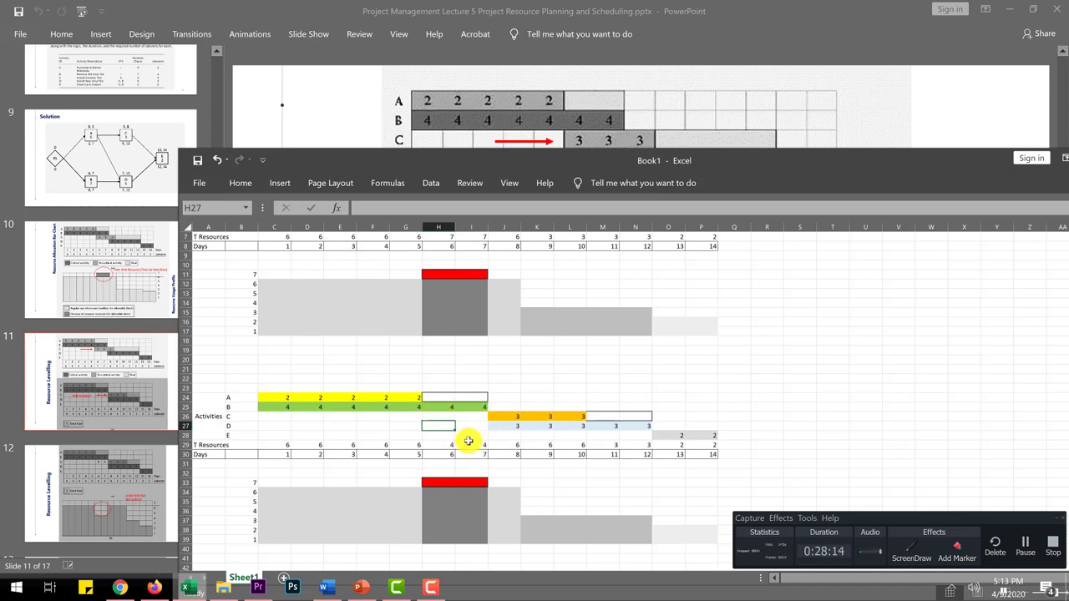
click(469, 439)
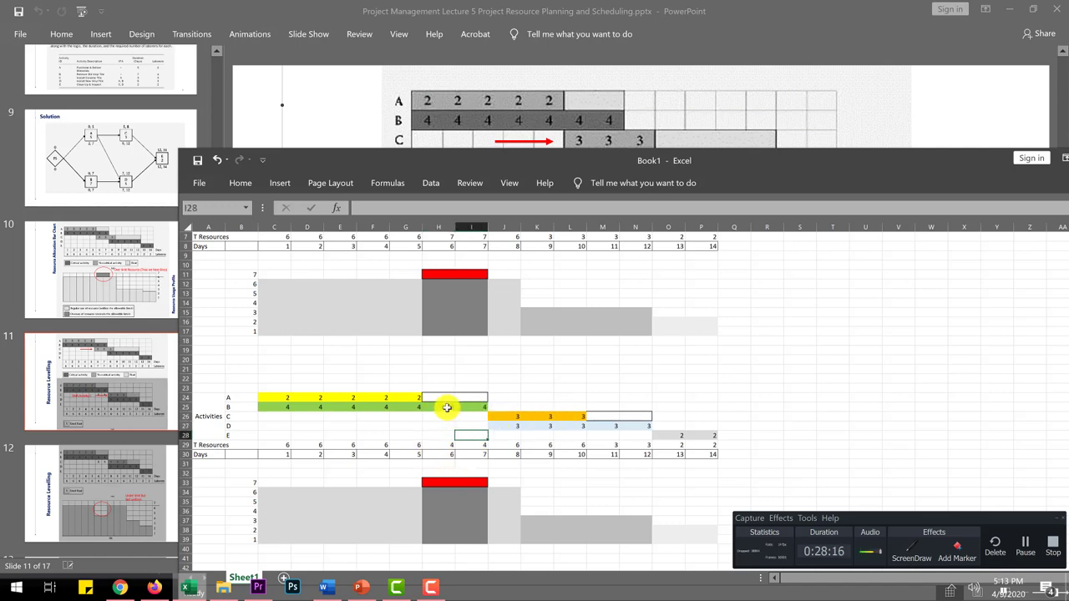
click(447, 446)
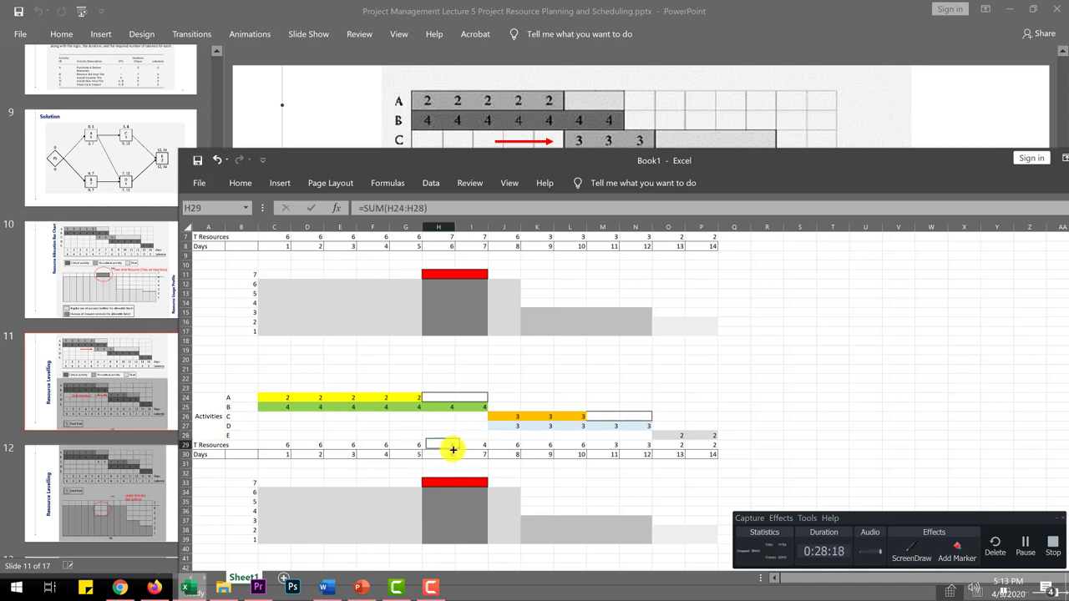
click(466, 443)
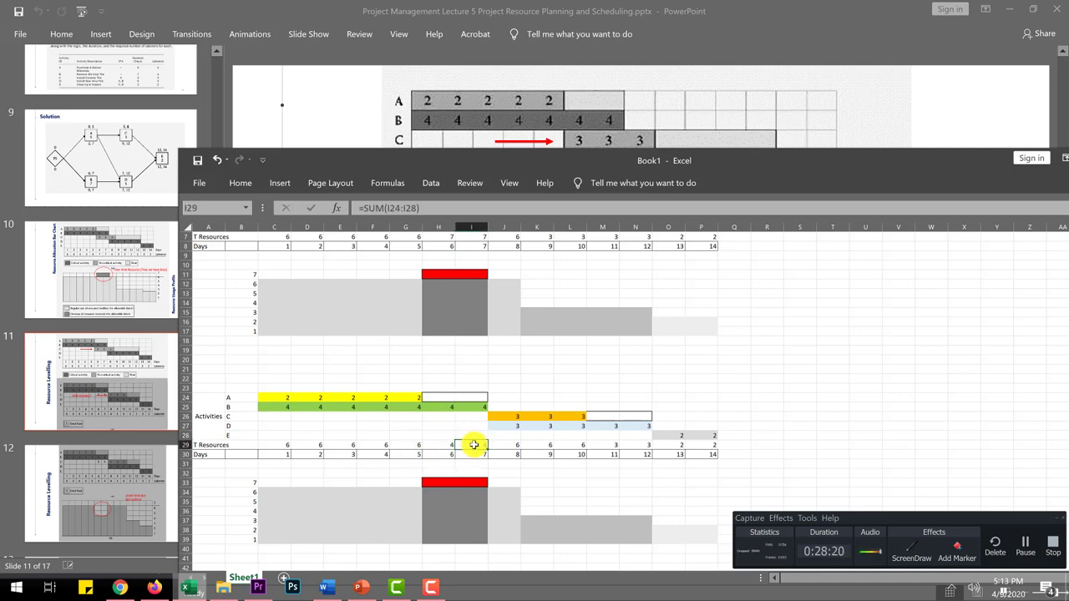
scroll(457, 343, up, 1)
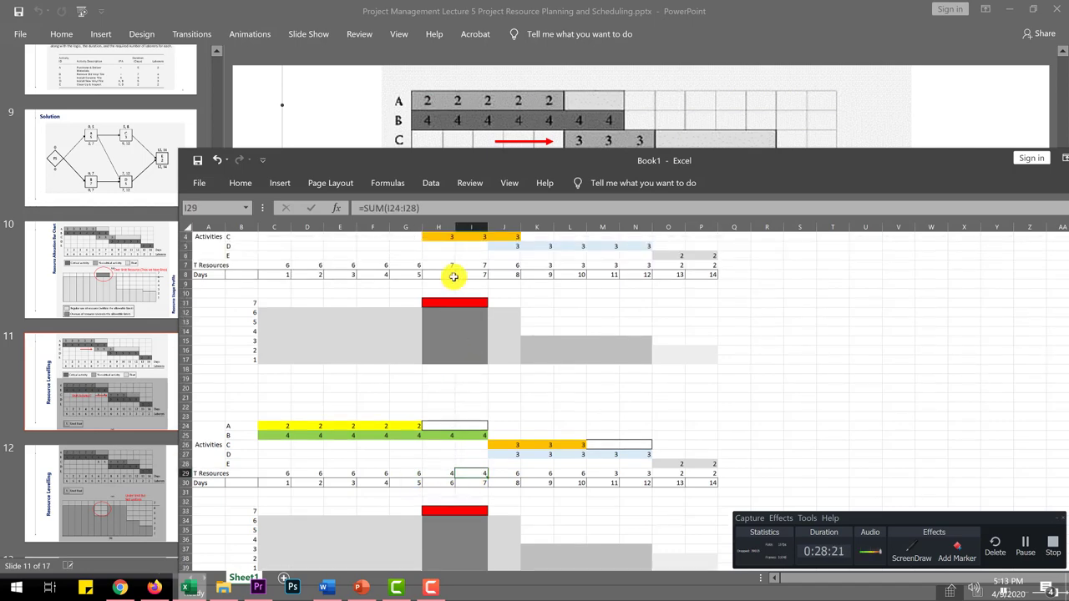
click(443, 435)
click(477, 432)
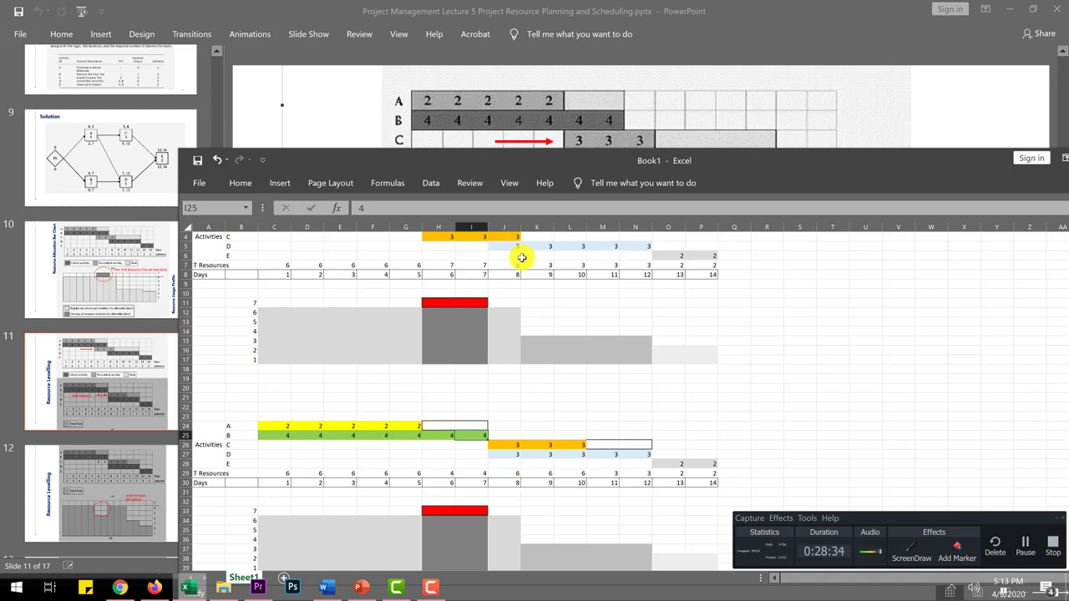
click(573, 472)
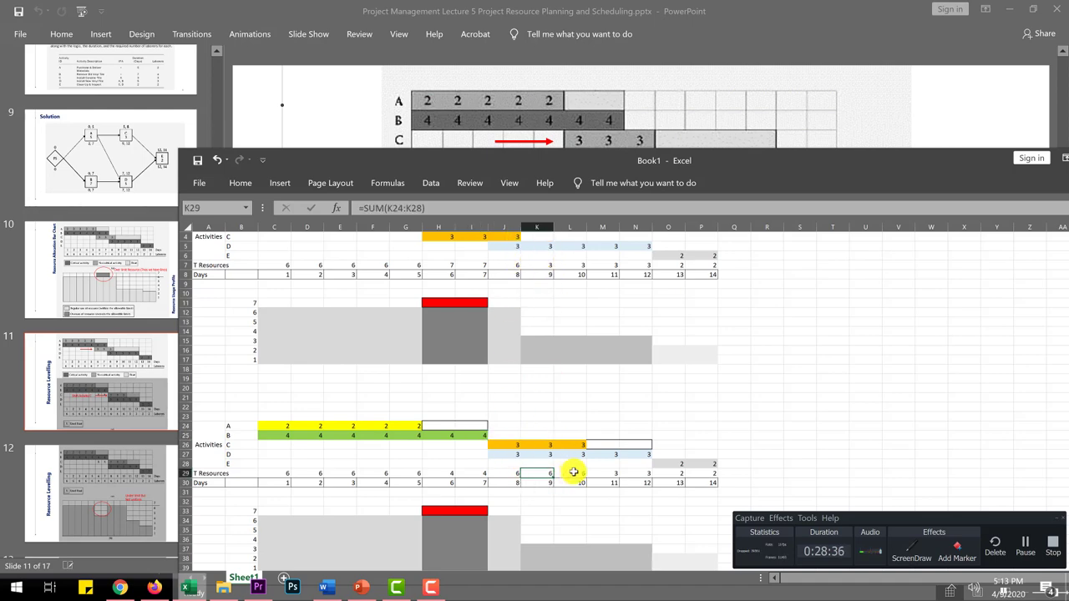
click(569, 264)
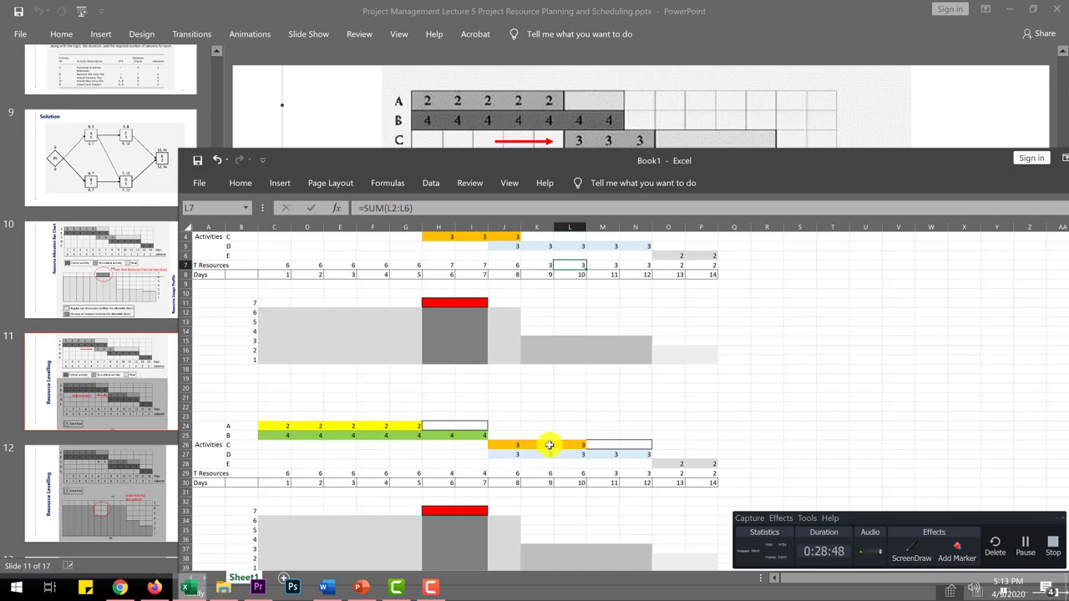
- Clear the red level 7 cells H33:I33 in the copied usage profile by filling across from blank cell G33
scroll(547, 451, down, 1)
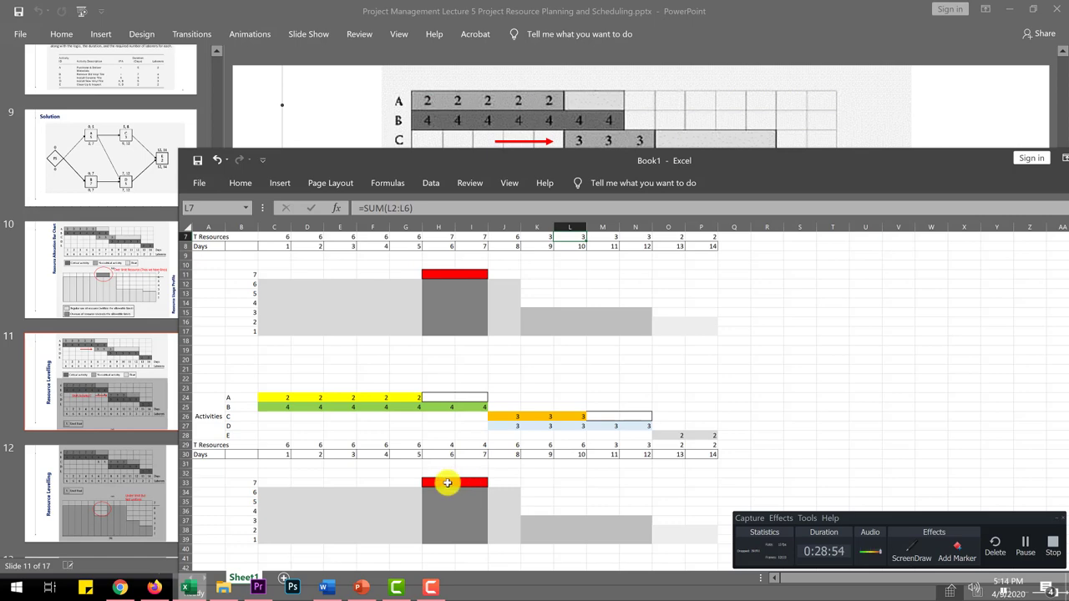
click(419, 485)
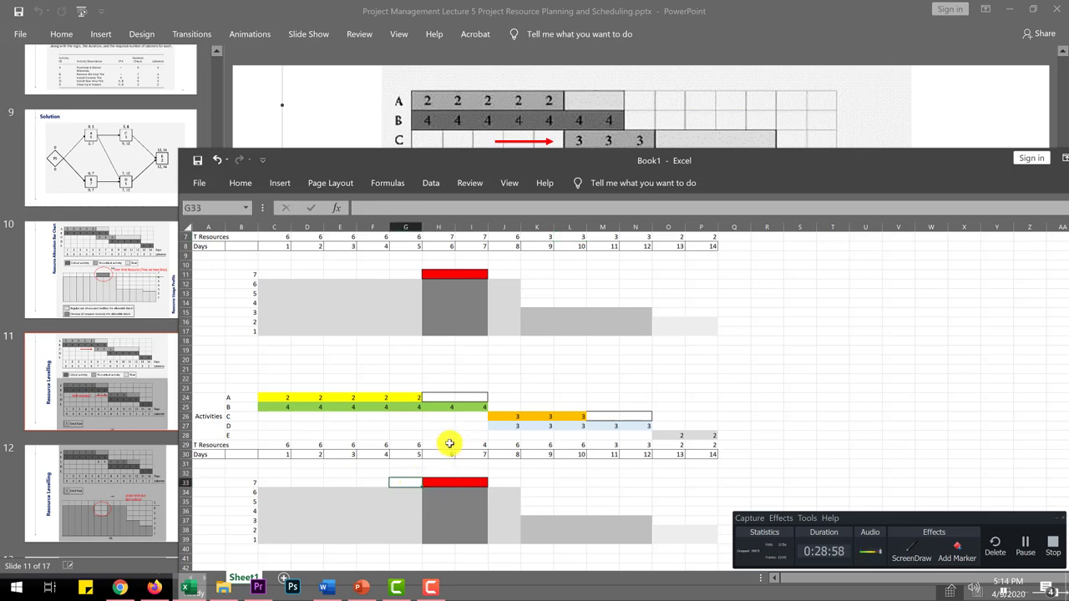
drag(425, 486, 497, 483)
click(502, 478)
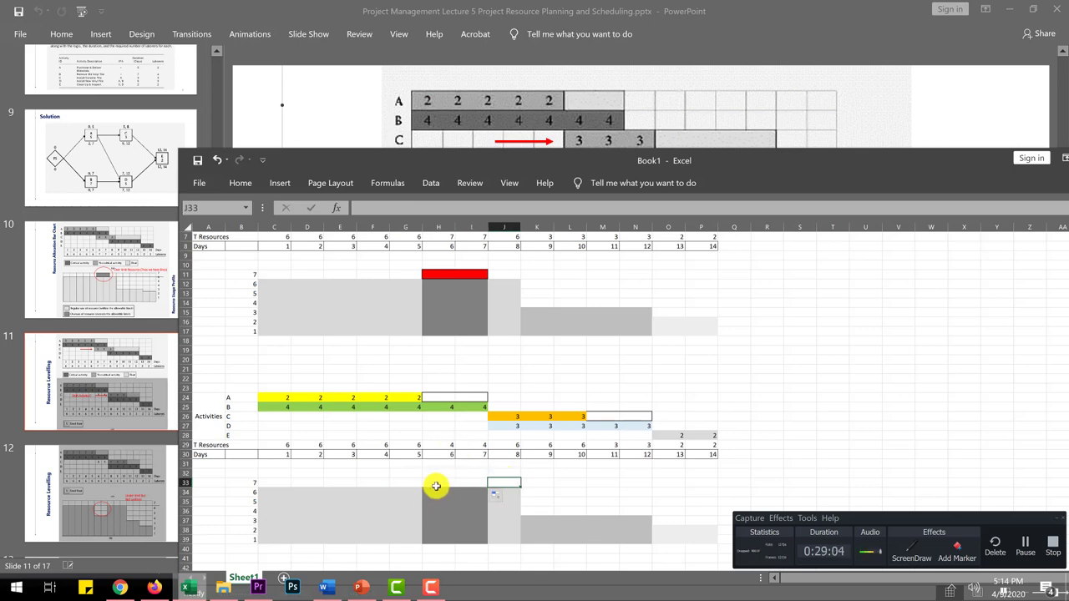
- Clear the shading of levels 6 and 5 on days 6 and 7, cells H34:I35, in the copied usage profile
drag(432, 482, 485, 507)
click(457, 520)
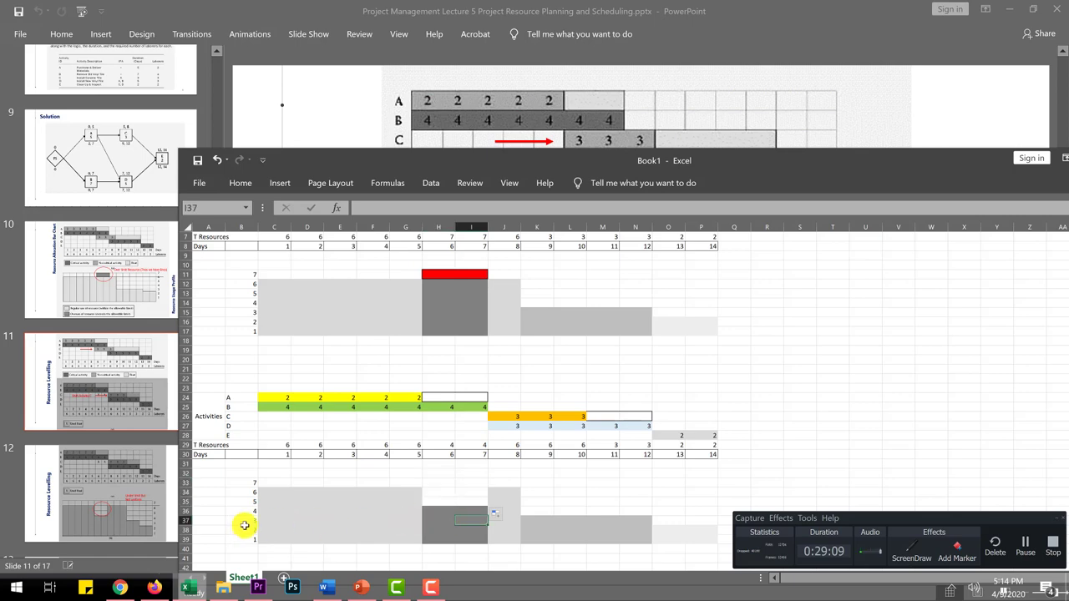
click(426, 532)
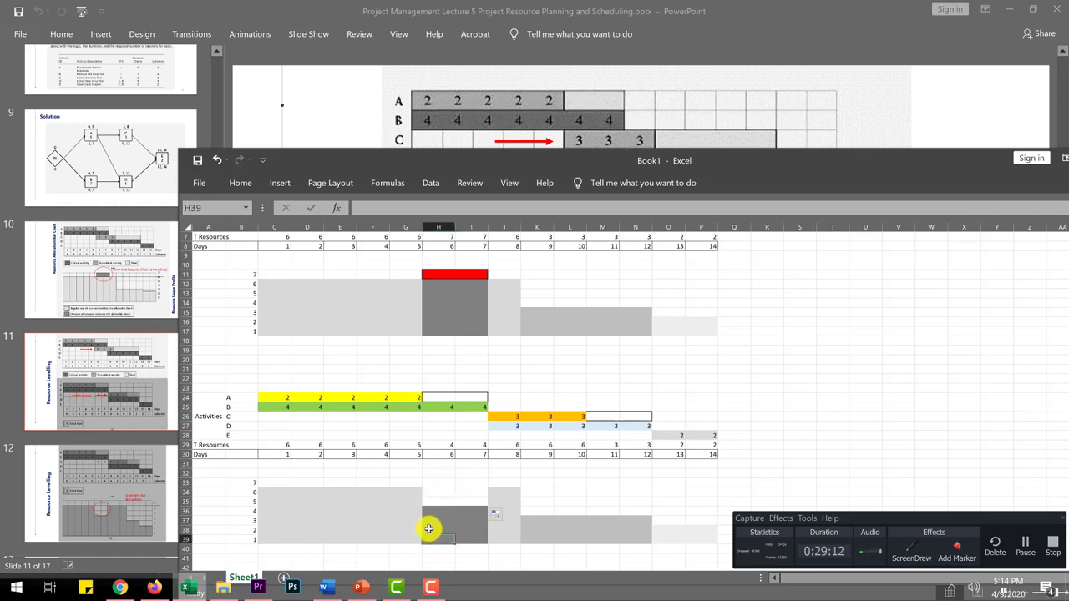
click(428, 510)
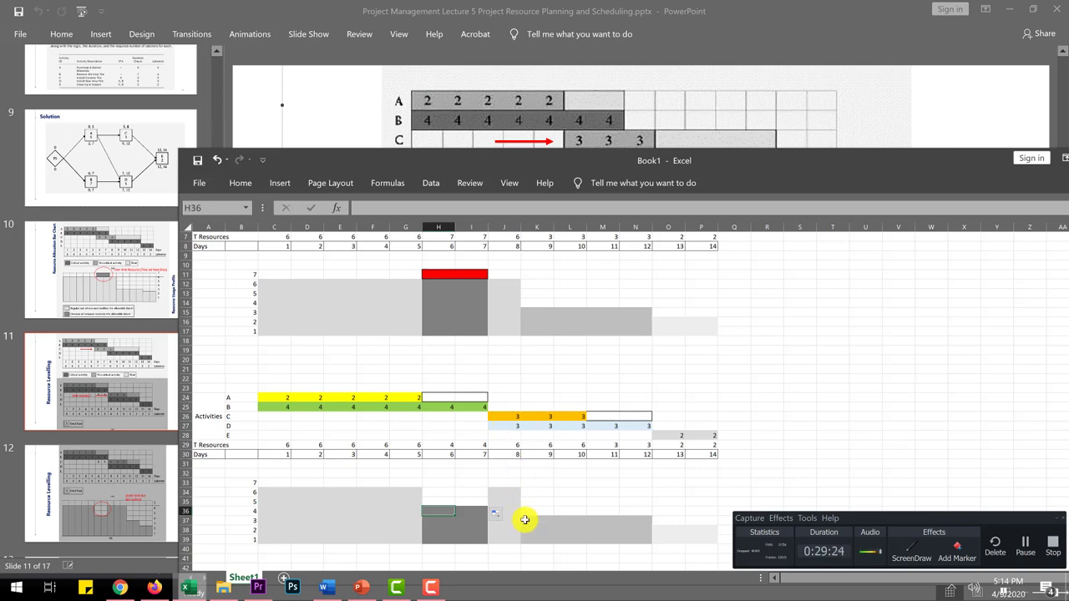
- Extend the grey shading of K37:L37 up through K34:L36 to raise days 9 and 10 to level 6
drag(529, 522, 568, 523)
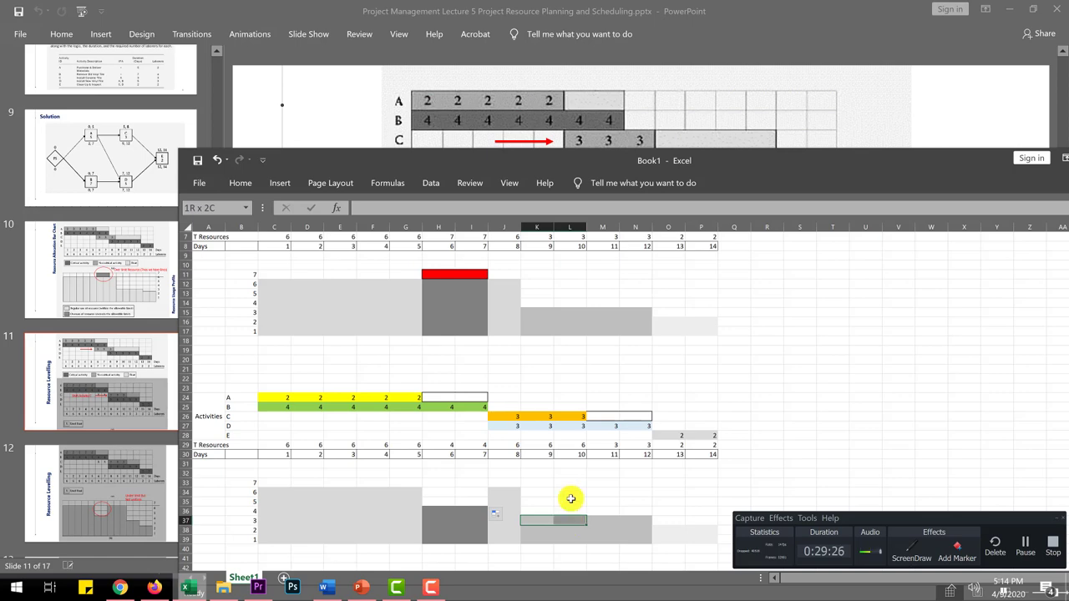
drag(585, 523, 587, 492)
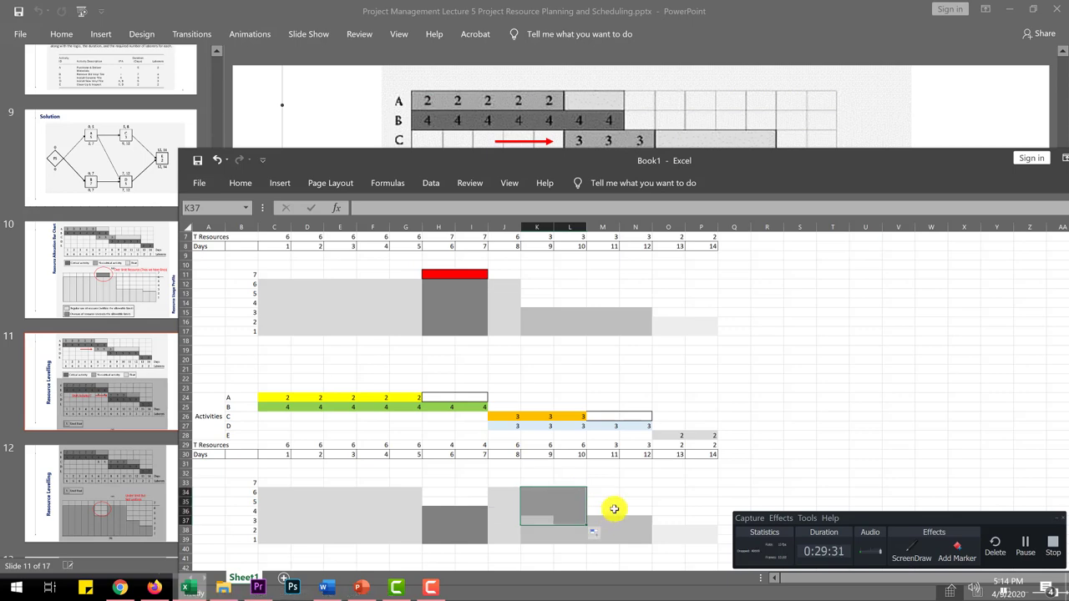
click(616, 509)
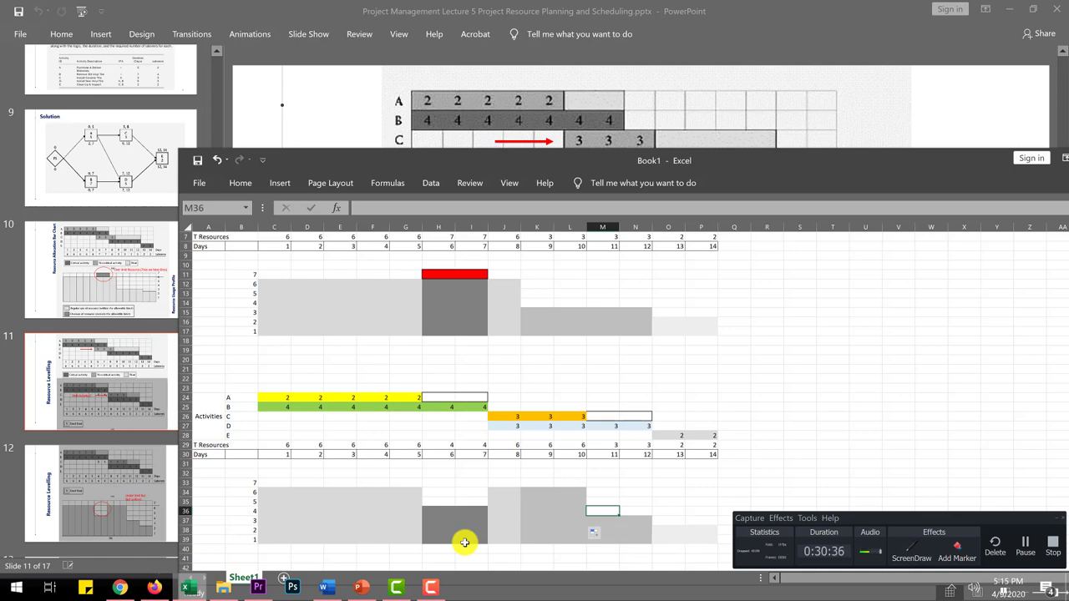
- Copy the levelled bar chart and usage profile in A23:Q39 and paste the copy at A42
scroll(303, 454, up, 2)
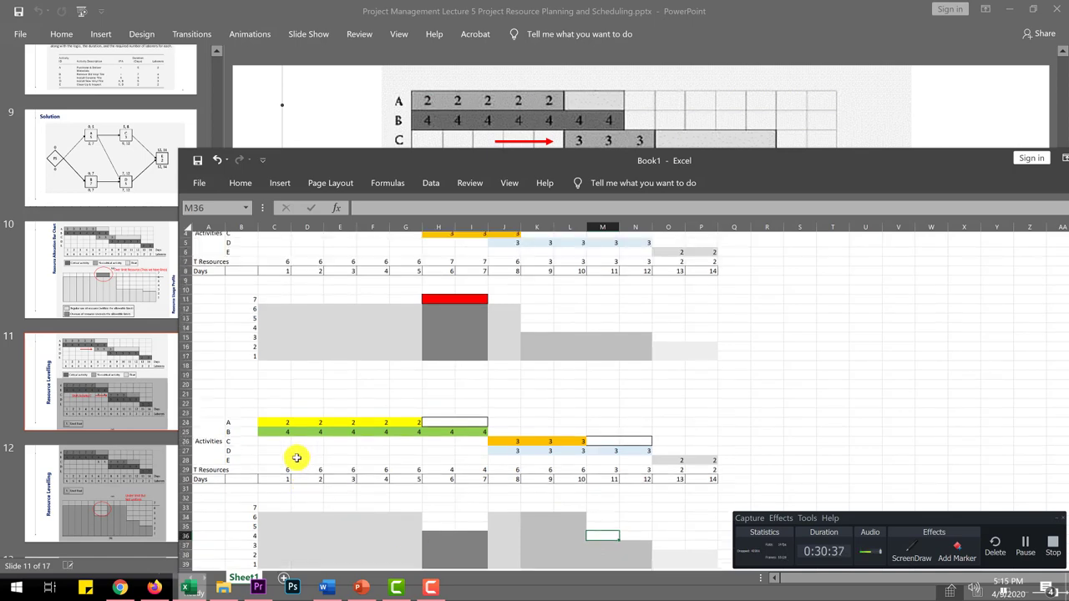
scroll(267, 455, down, 2)
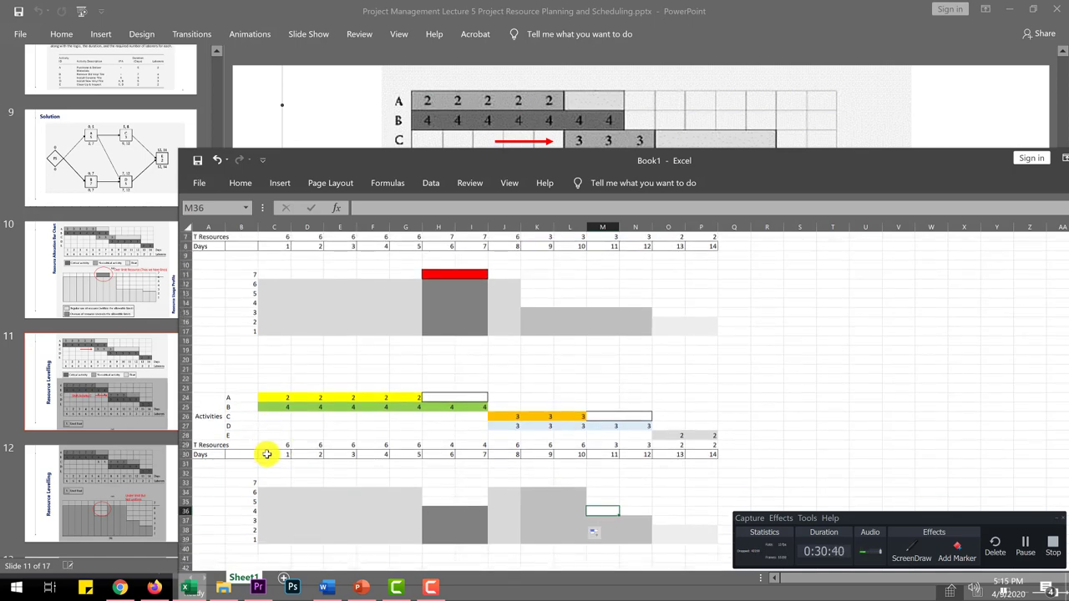
scroll(268, 451, up, 2)
scroll(270, 454, down, 2)
drag(211, 391, 725, 540)
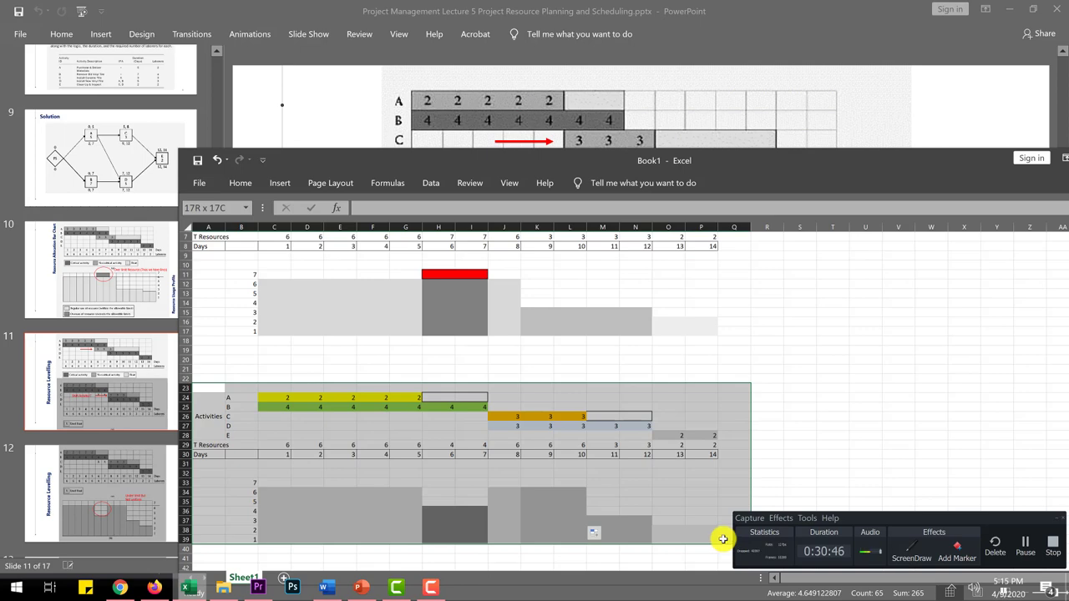
key(ctrl+c)
scroll(508, 508, down, 3)
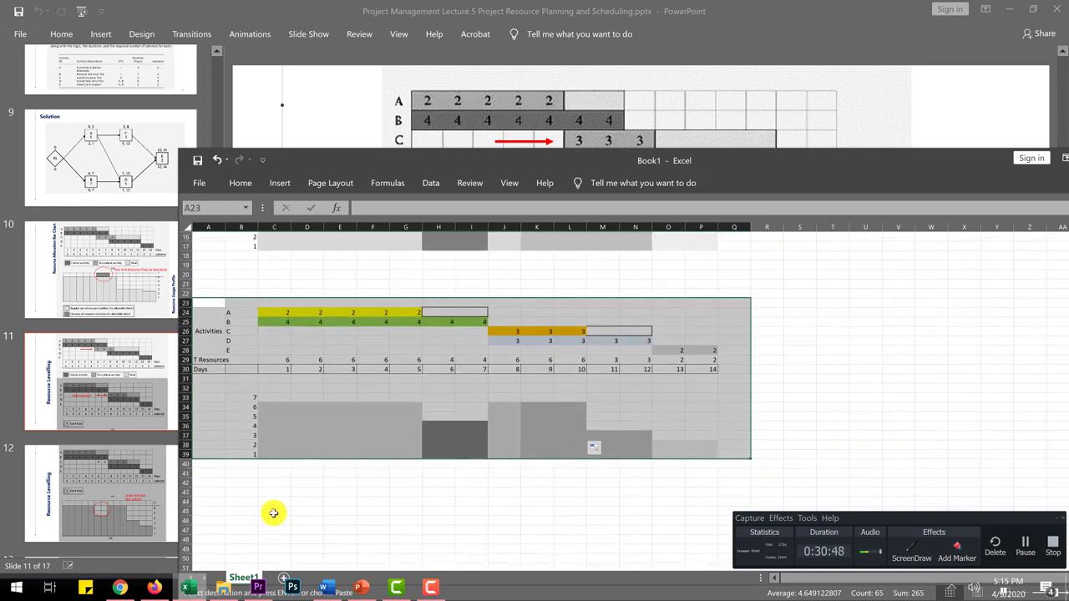
click(207, 483)
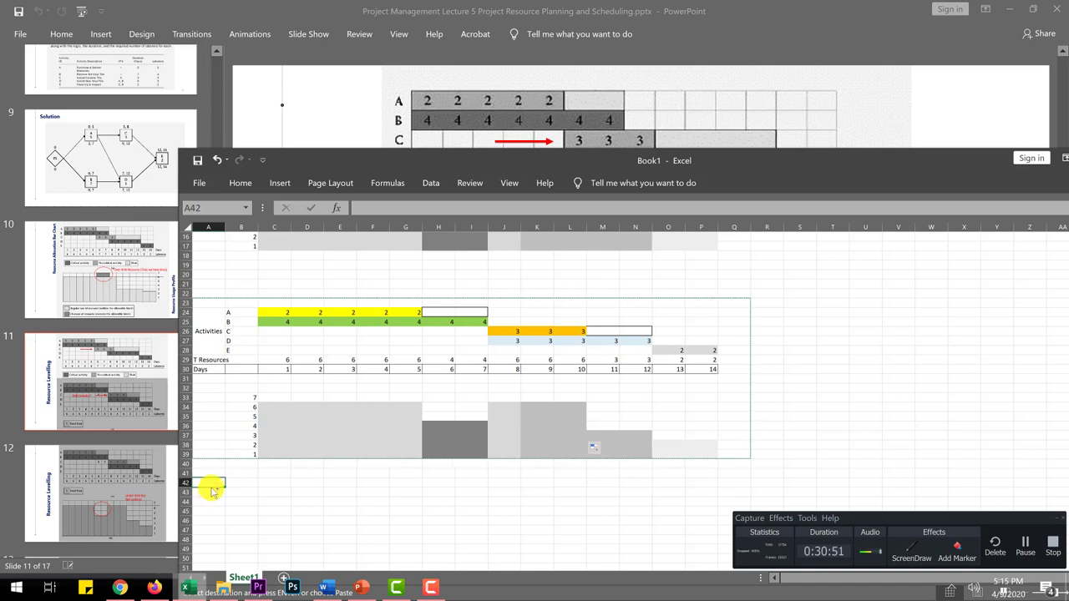
key(ctrl+v)
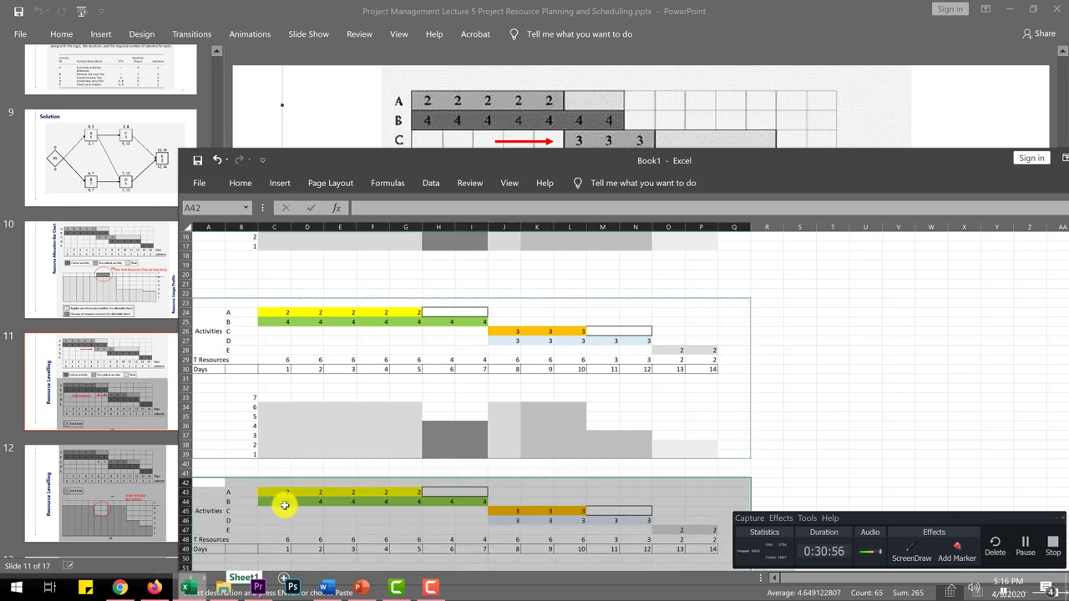
click(316, 520)
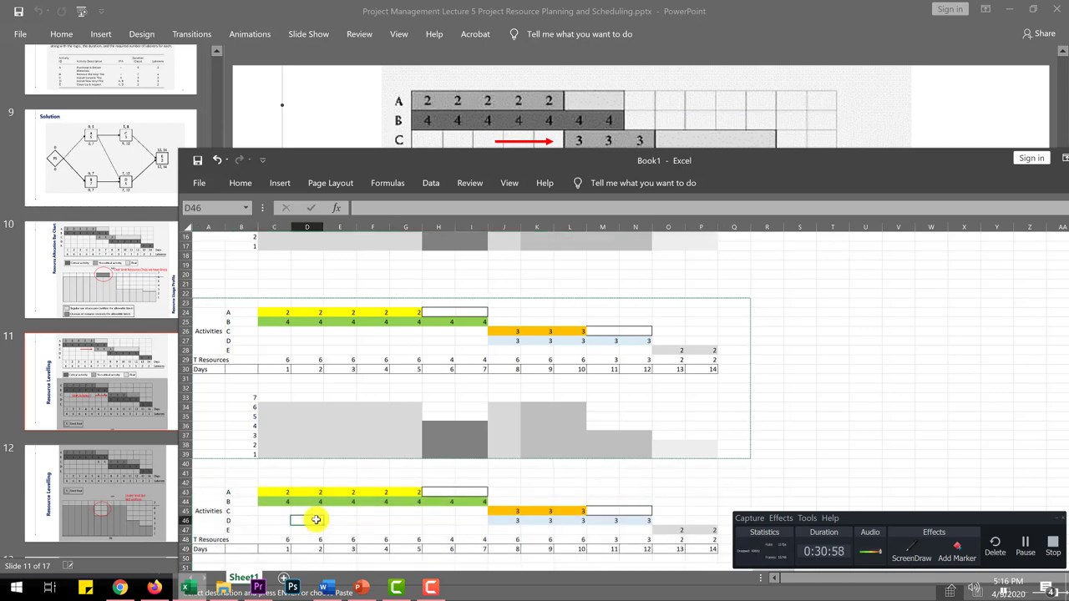
- Switch to PowerPoint and examine slides 12 and 13 on the levelled usage profile and the shift of activity A
click(125, 477)
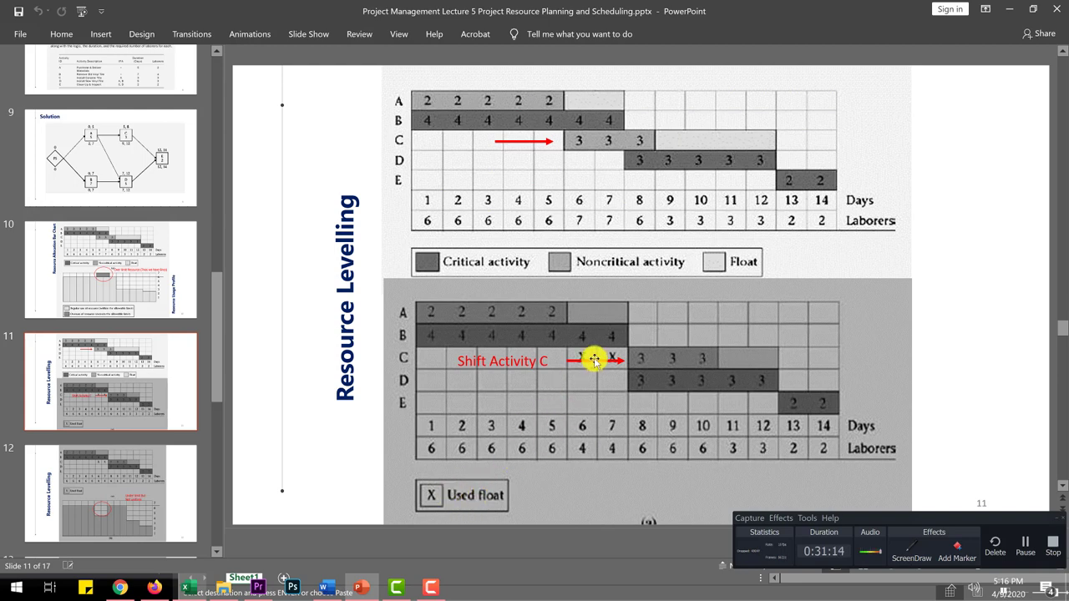
click(148, 484)
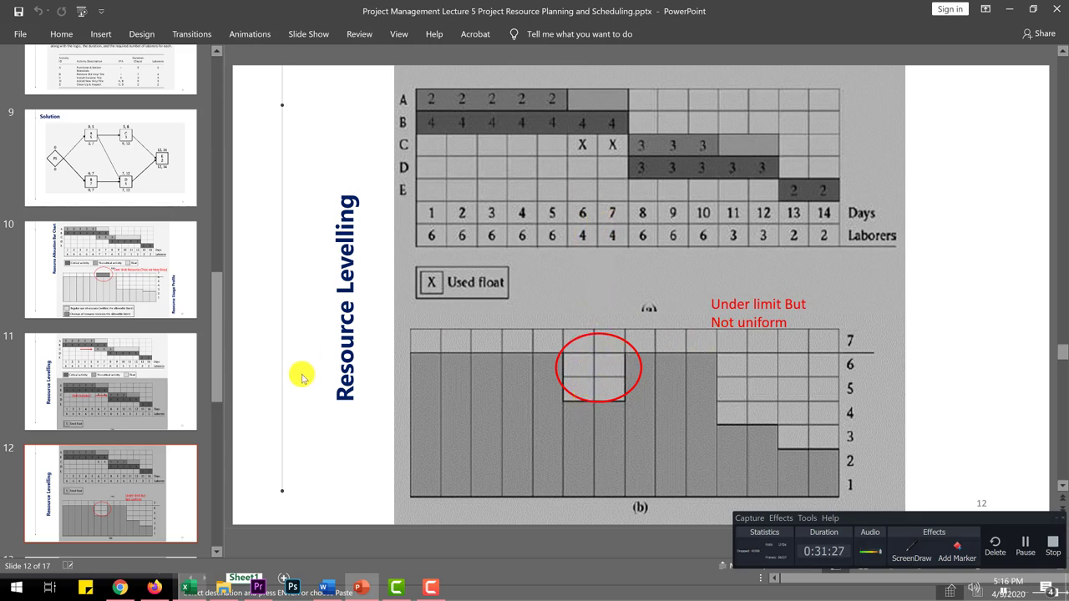
scroll(301, 378, down, 1)
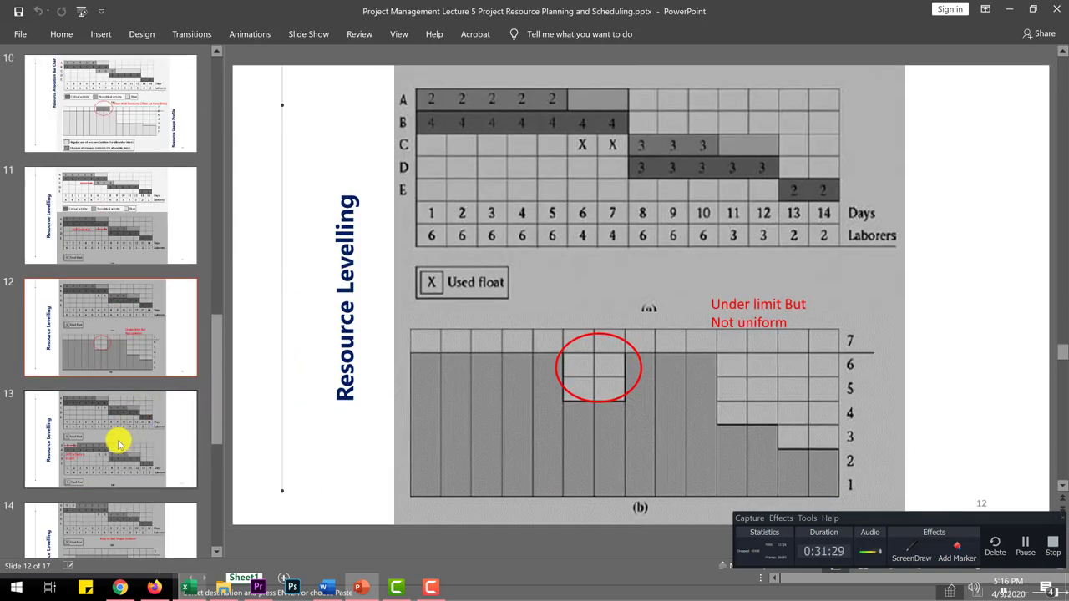
click(119, 444)
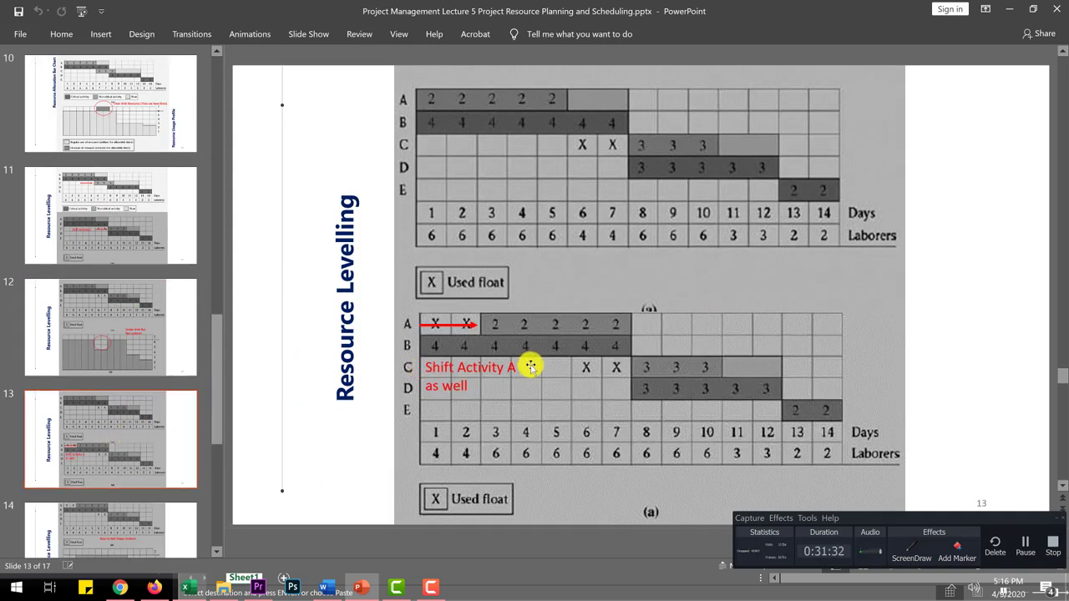
scroll(531, 366, up, 1)
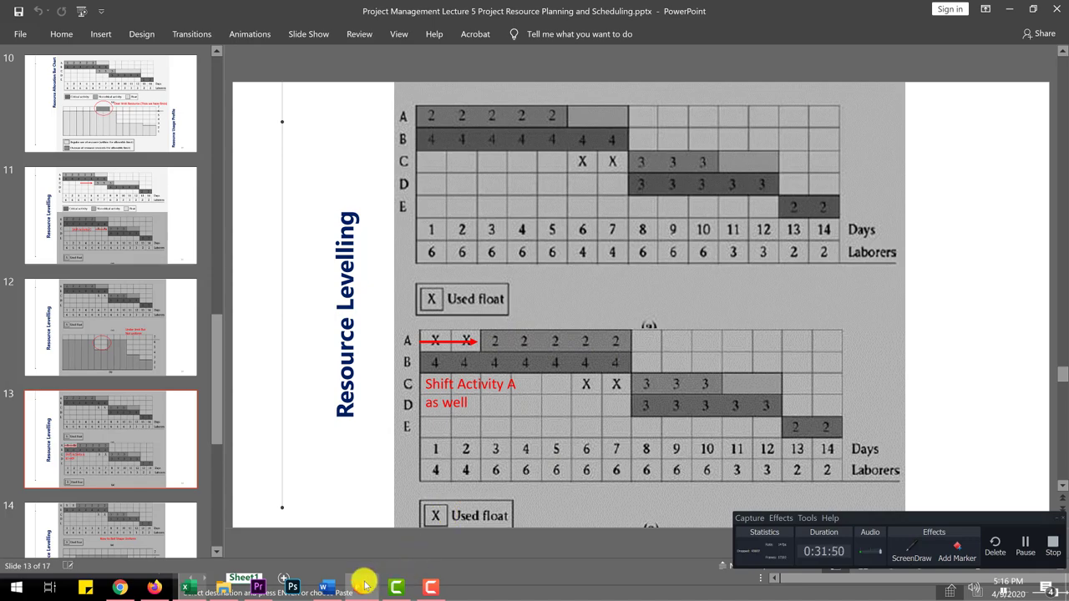
- Switch to Excel and shift activity A to days 3 to 7 in the third chart by moving C43:G43 to E43:I43
click(189, 585)
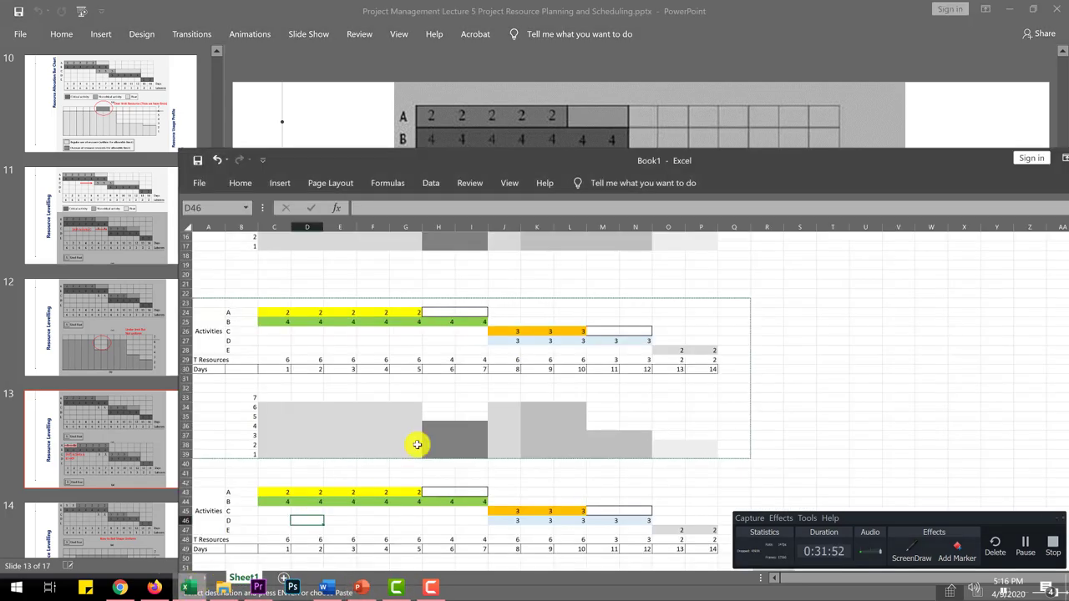
scroll(502, 394, down, 5)
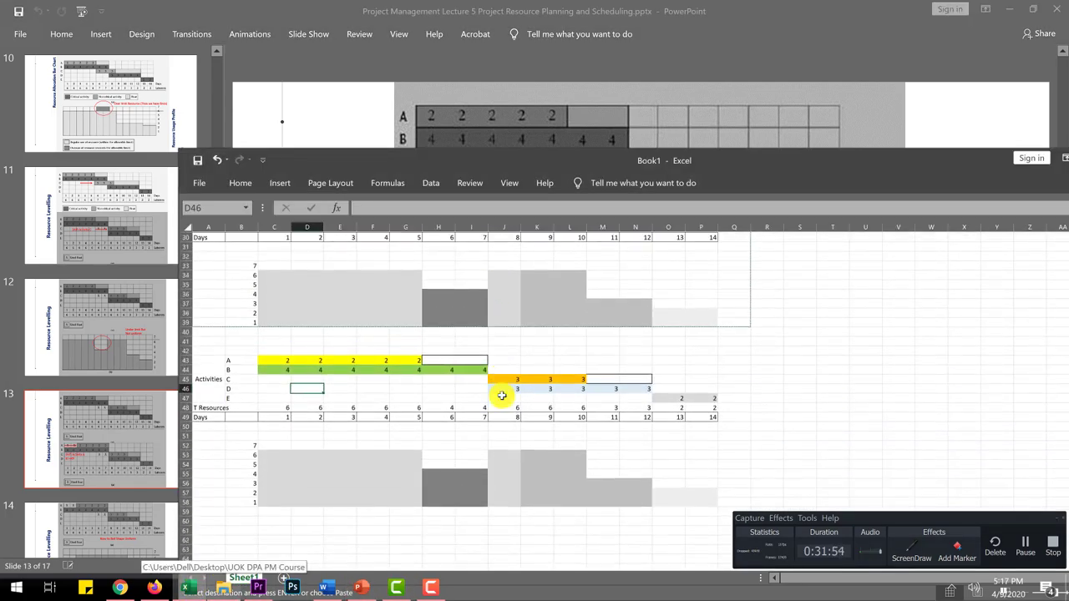
key(ctrl+v)
drag(296, 347, 400, 351)
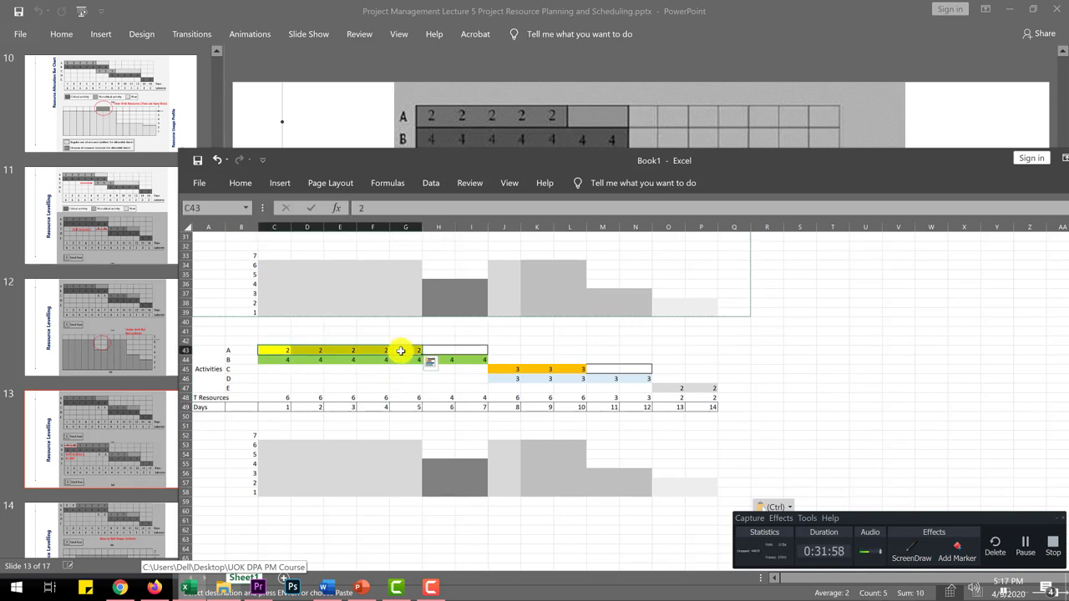
click(341, 351)
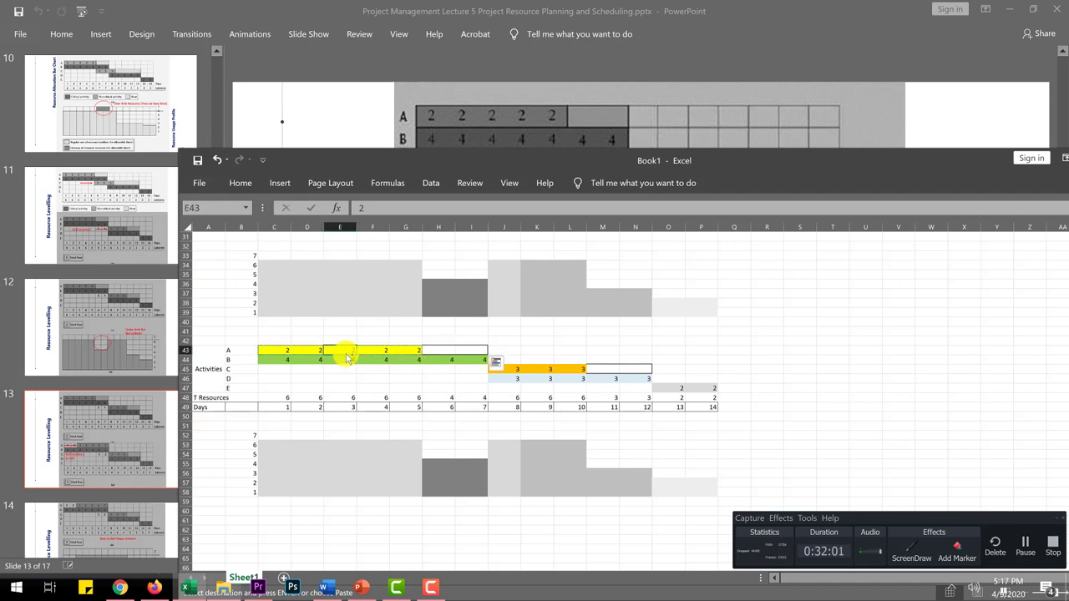
key(Return)
- Check the total resources in row 48 after the shift of activity A and compare them with row 29
click(277, 405)
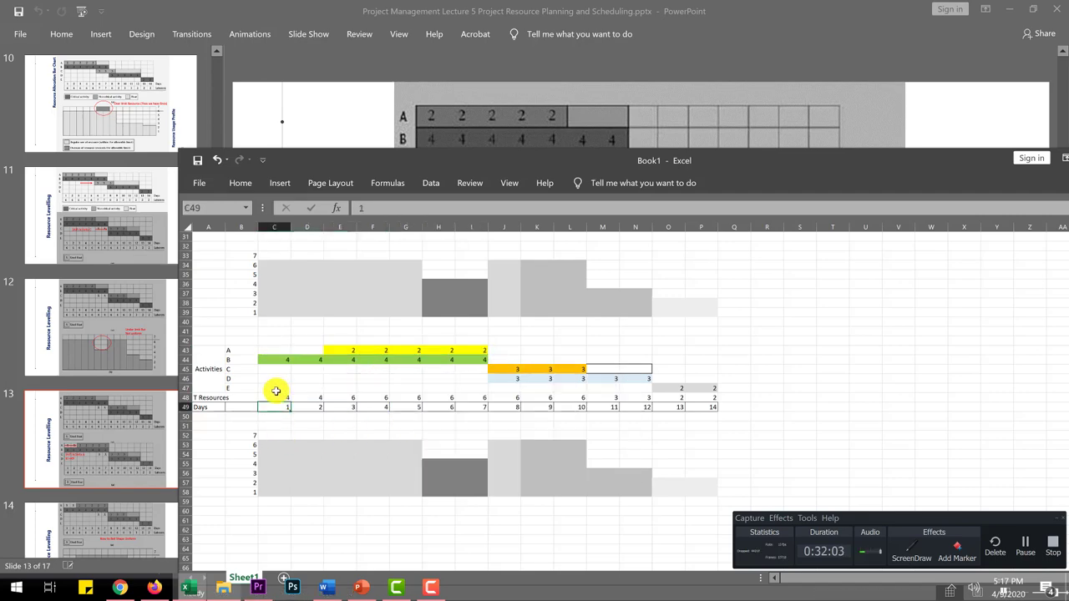
click(370, 429)
scroll(406, 424, up, 1)
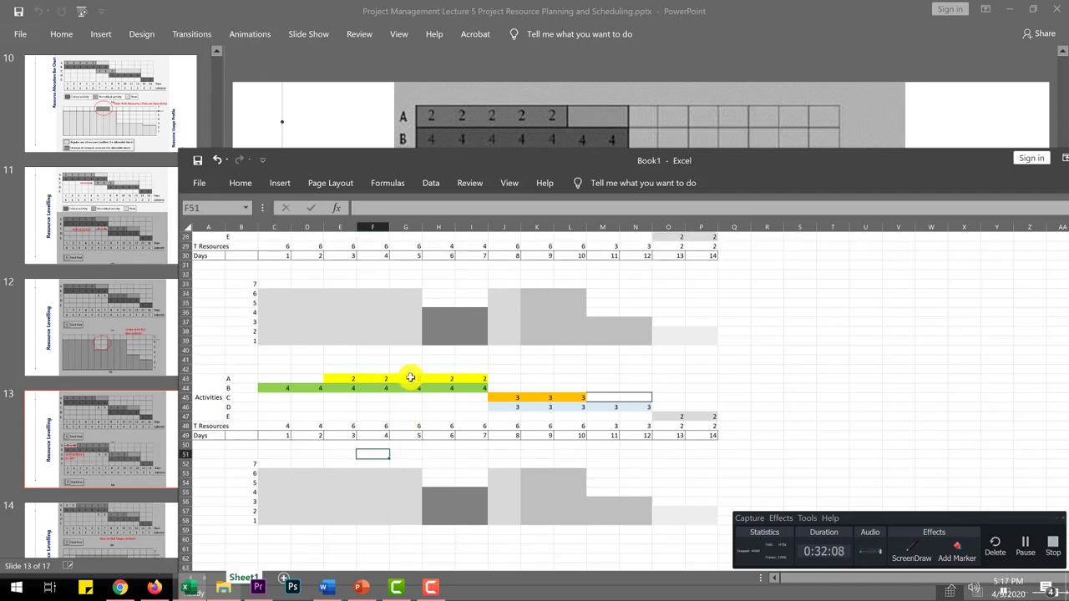
click(413, 426)
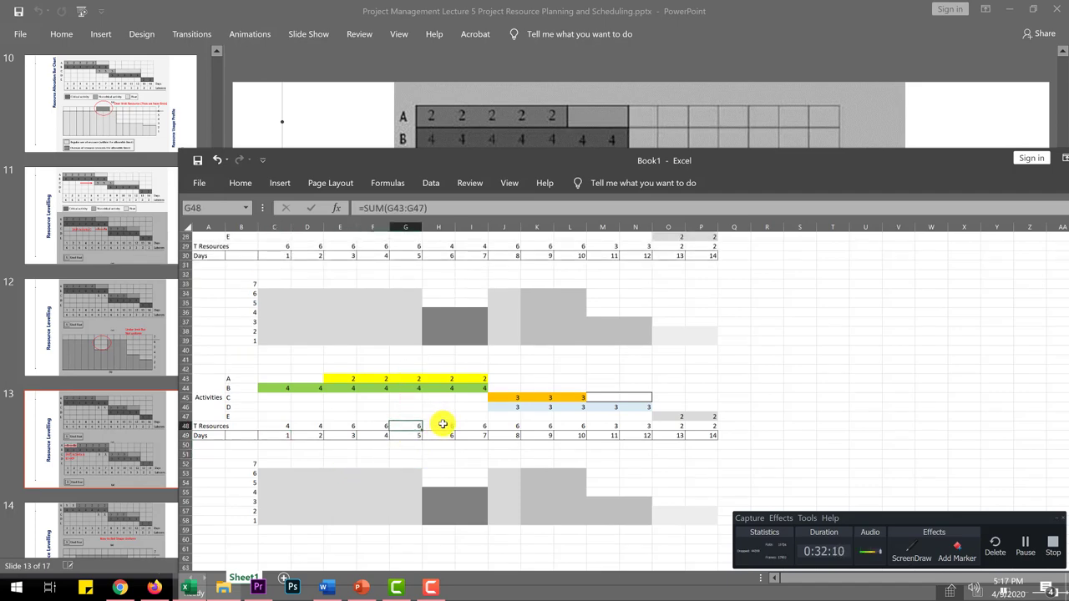
click(442, 424)
scroll(460, 340, up, 2)
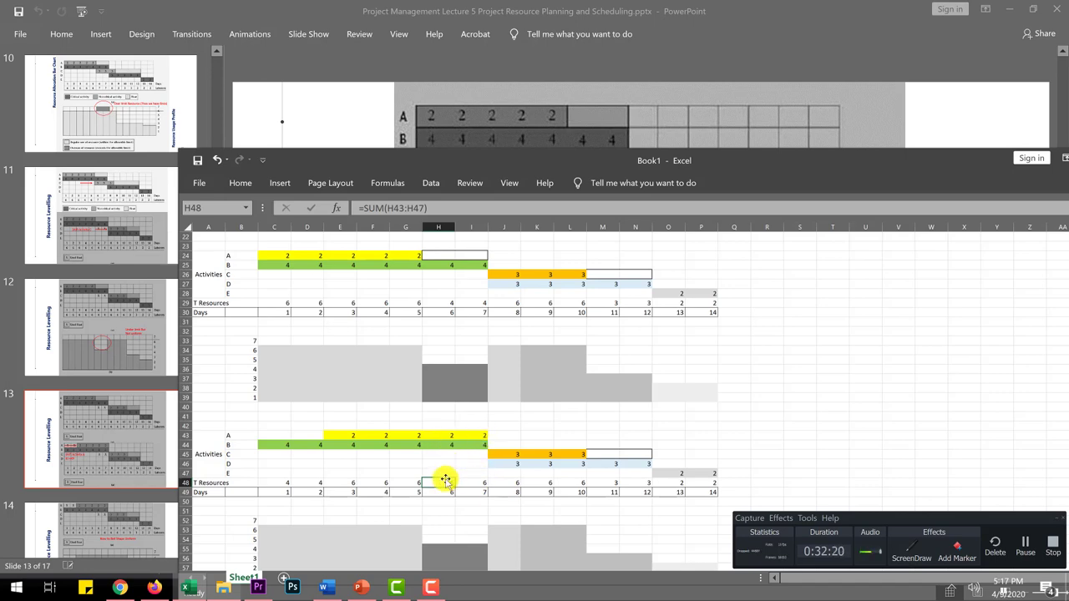
- Clear the shading of levels 6 and 5 on days 1 and 2 by filling C53:D54 from the blank cells C52:D52
scroll(431, 483, down, 1)
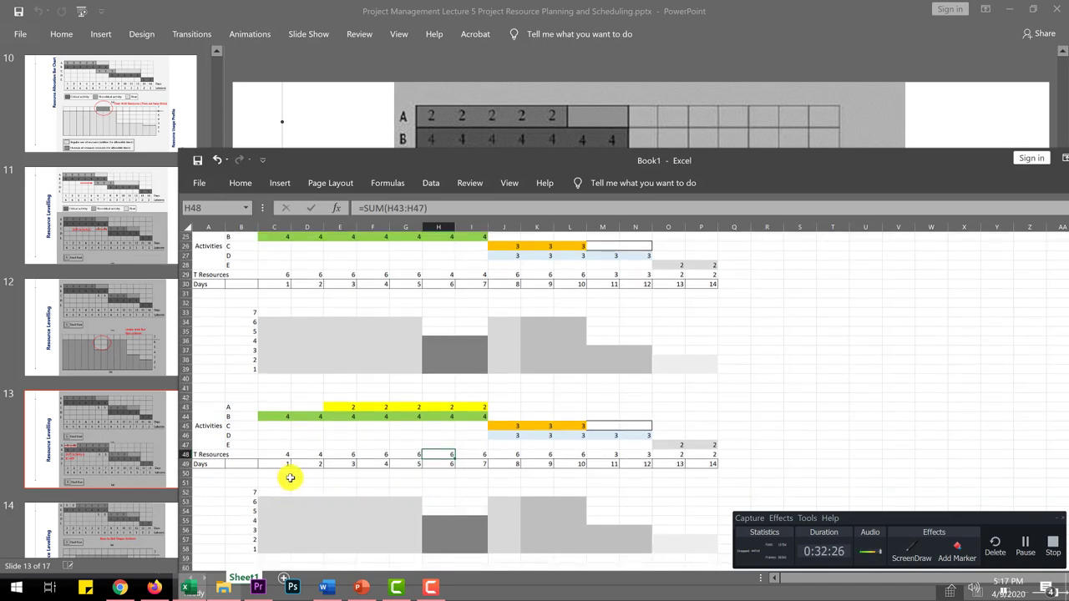
scroll(284, 481, down, 1)
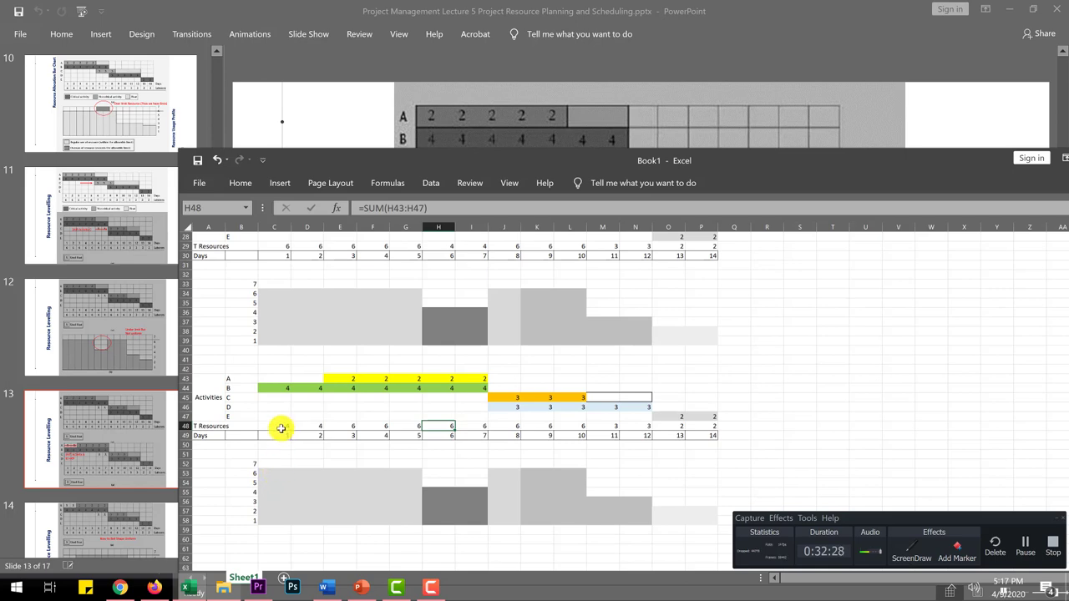
drag(266, 475, 302, 482)
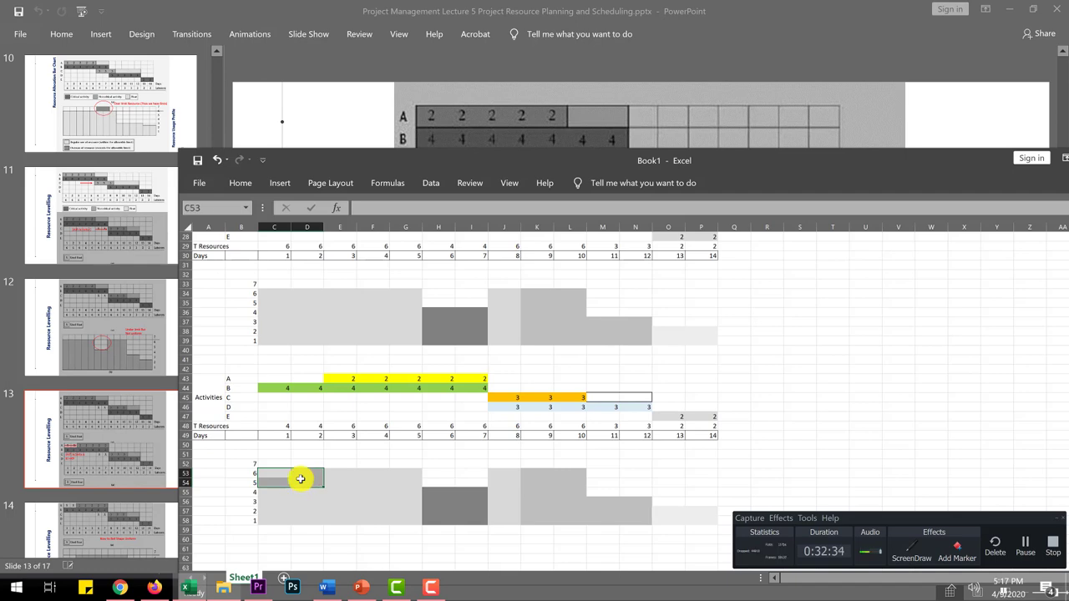
drag(275, 463, 322, 484)
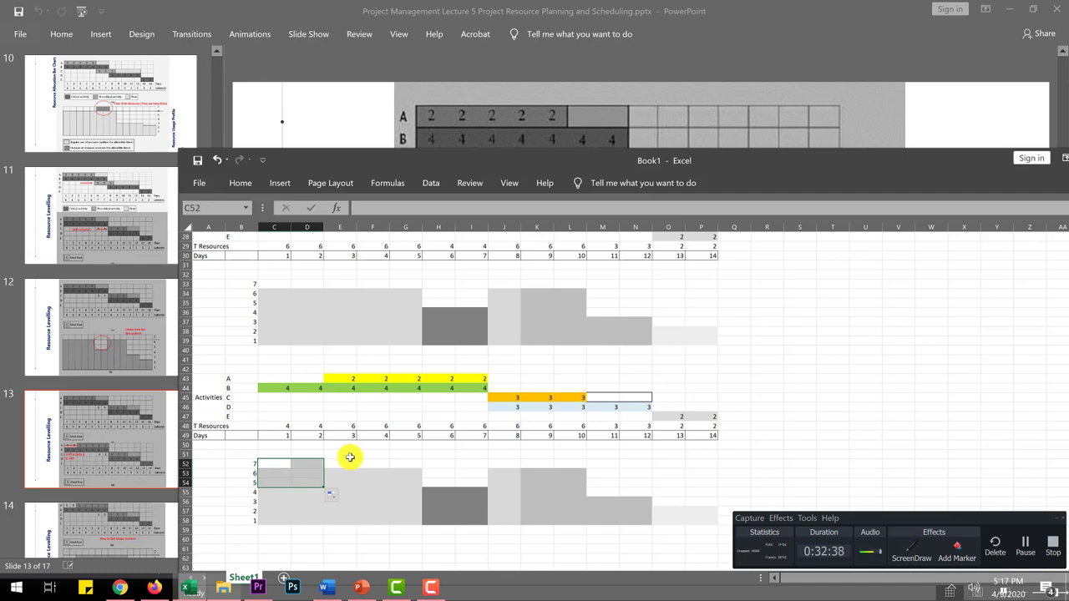
click(351, 456)
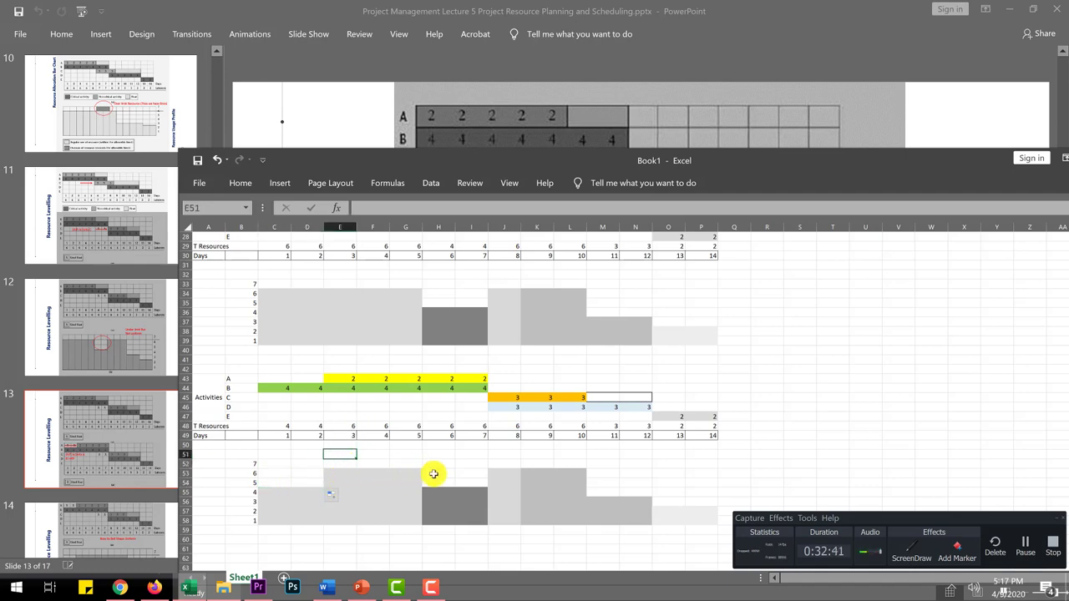
- Extend the dark grey shading of H55:I55 up through H53:I54 to raise days 6 and 7 to level 6
click(451, 426)
click(472, 426)
scroll(471, 434, up, 8)
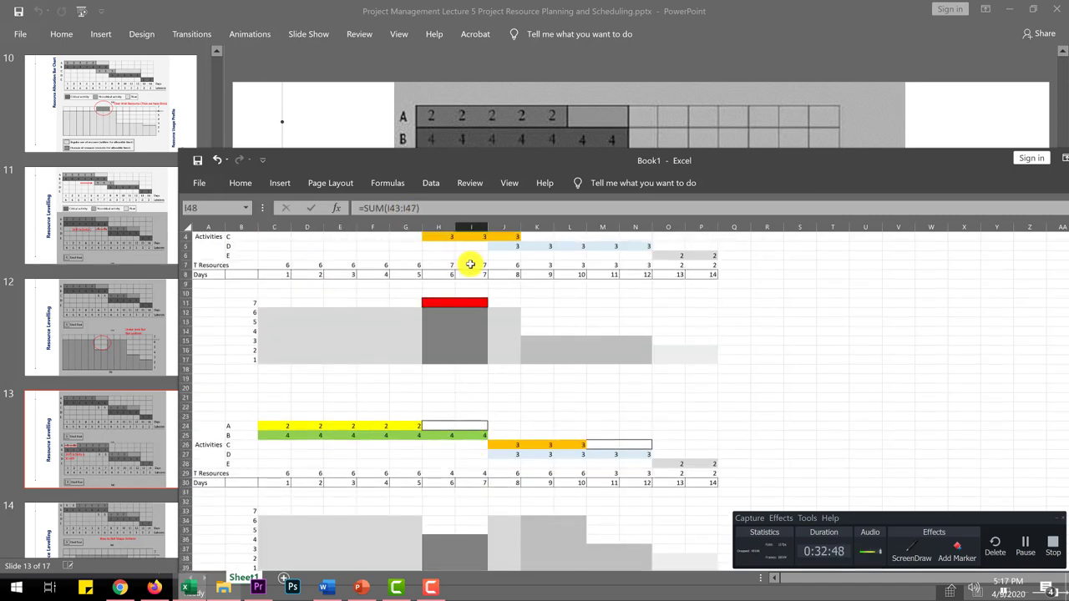
scroll(465, 415, down, 2)
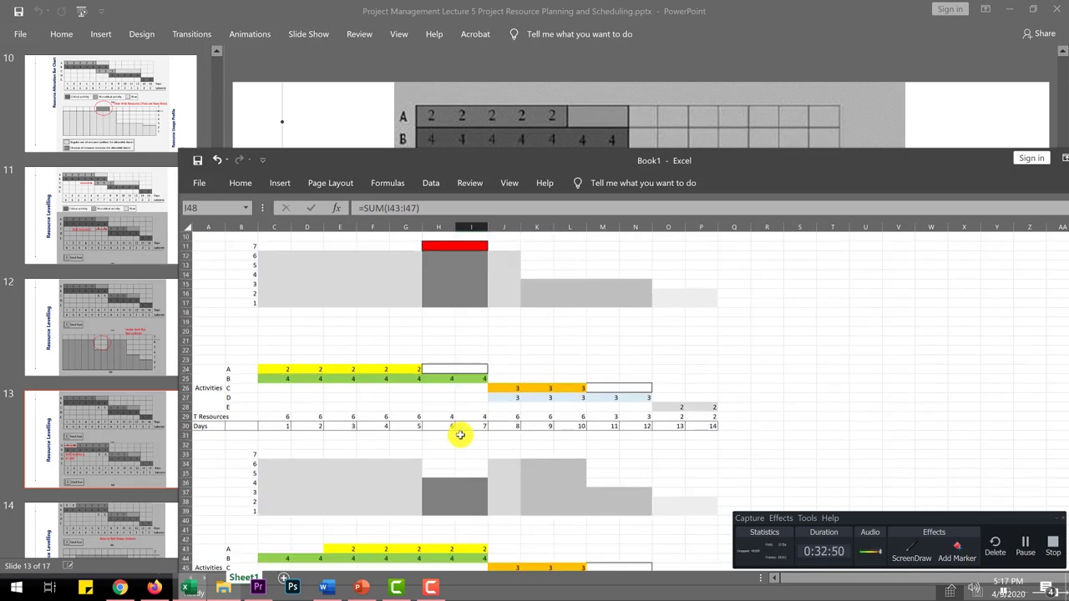
scroll(461, 432, down, 4)
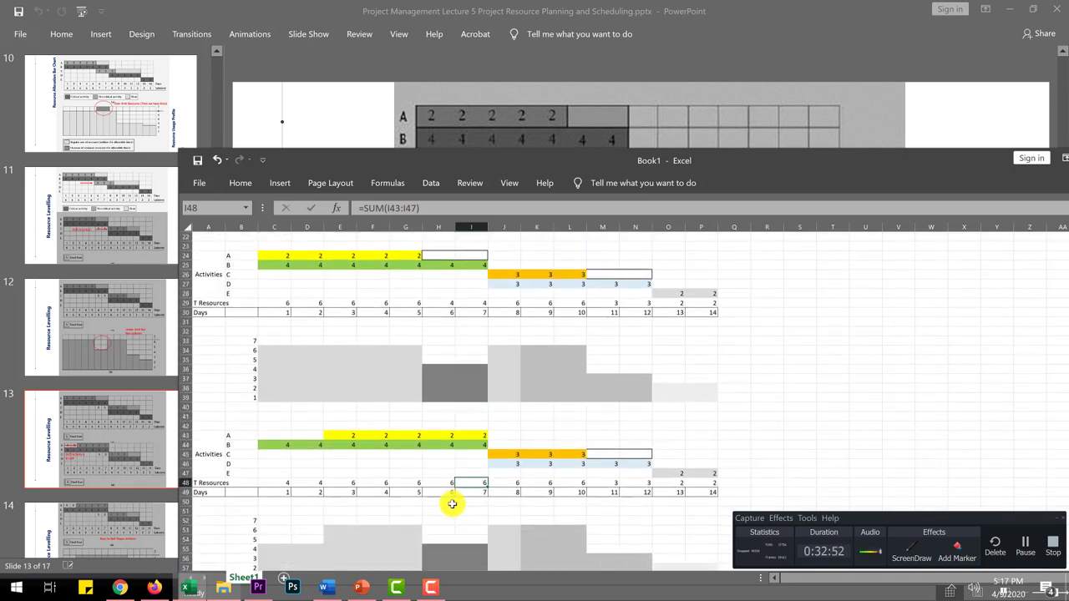
scroll(452, 504, down, 2)
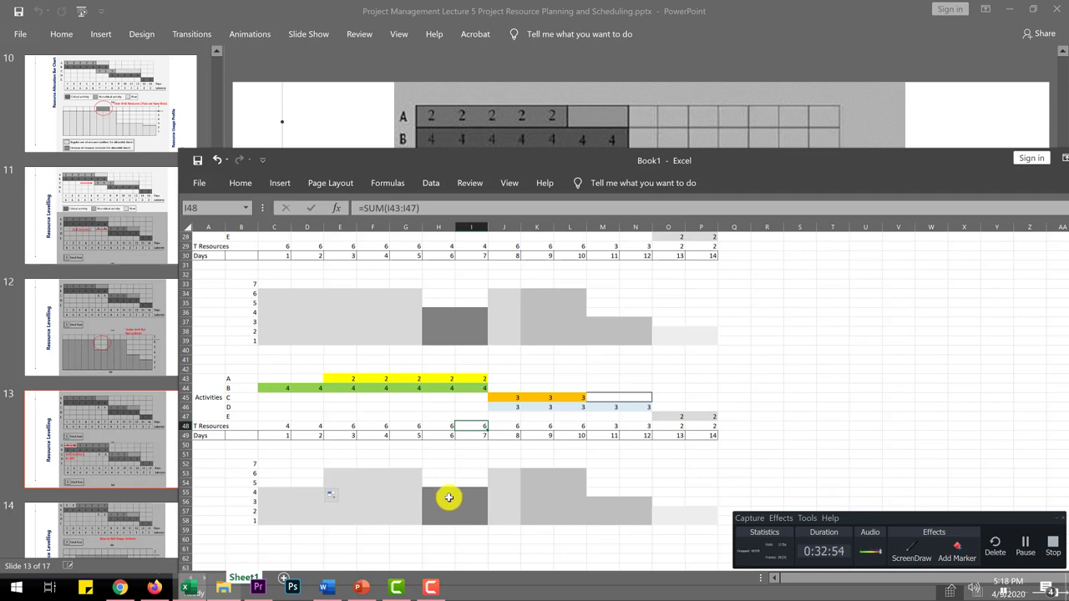
drag(435, 493, 484, 470)
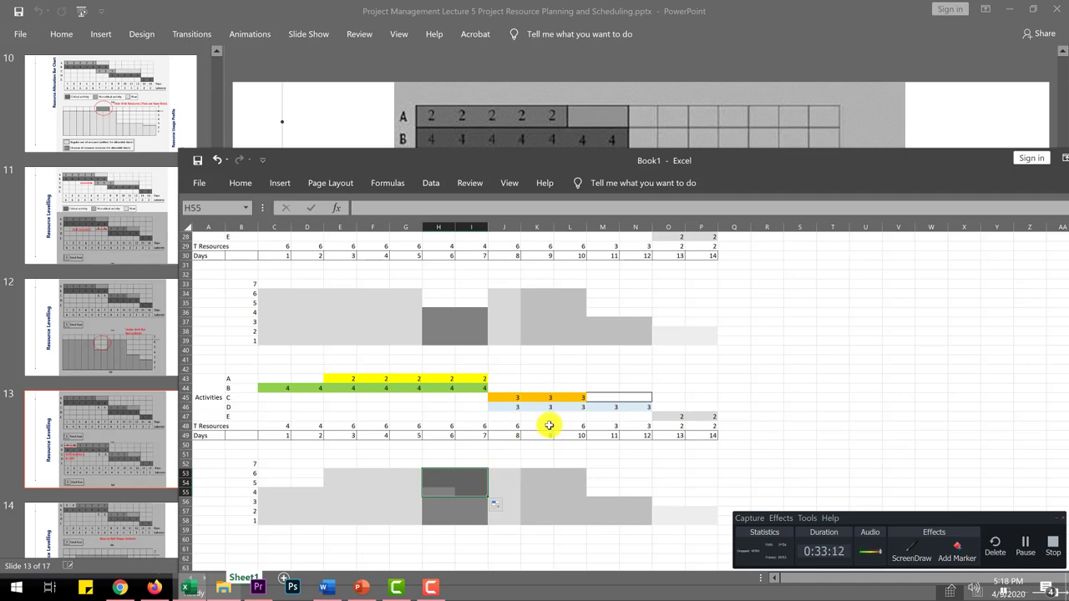
click(523, 540)
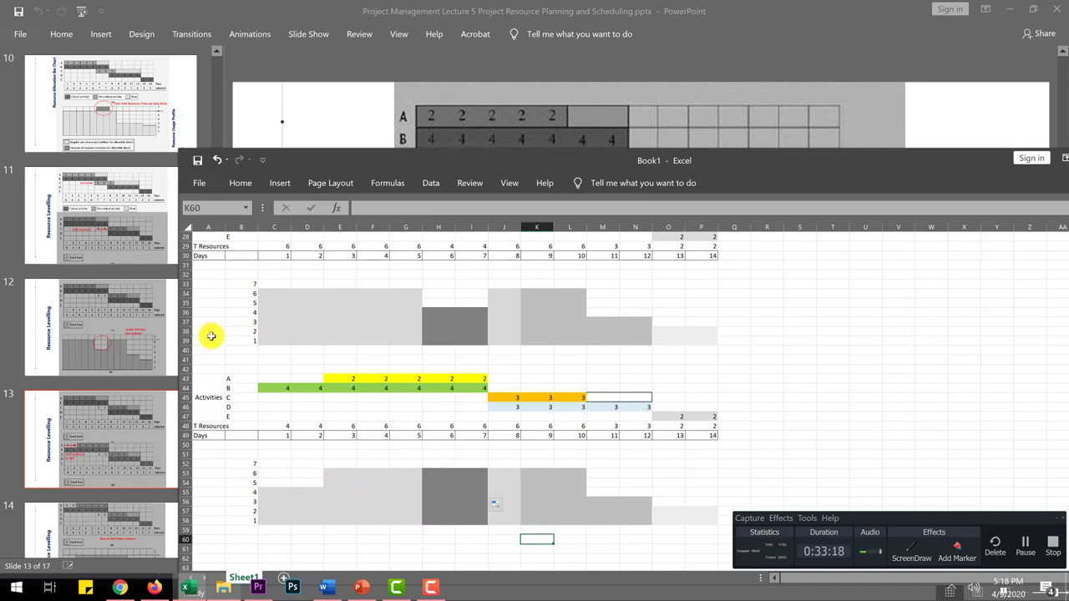
- Save the workbook to the Desktop as "Resource levelingxlsx" in Excel Workbook (*.xlsx) format
click(201, 183)
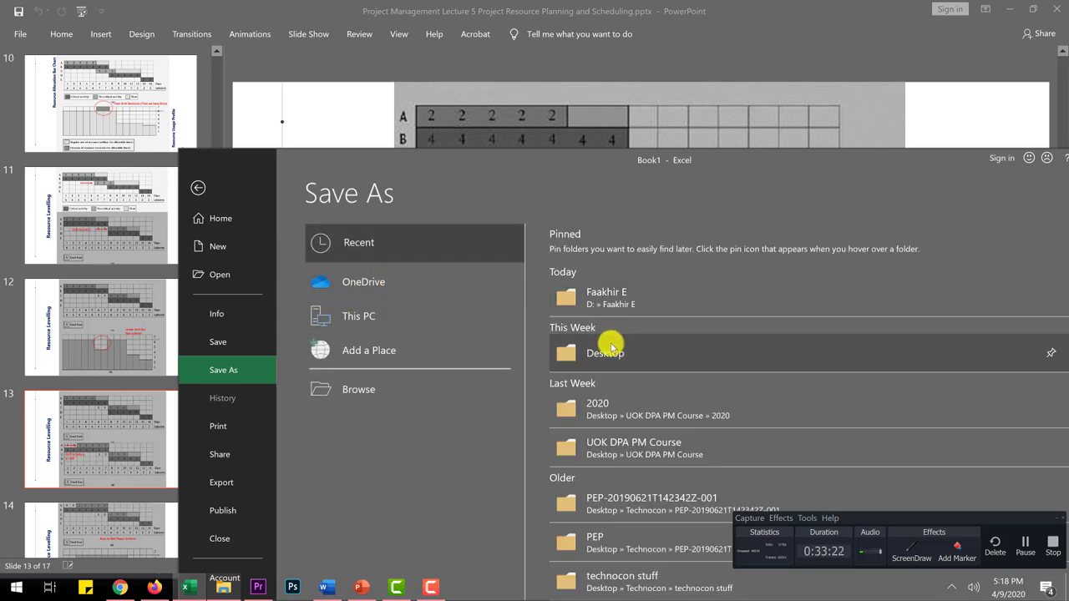
click(609, 349)
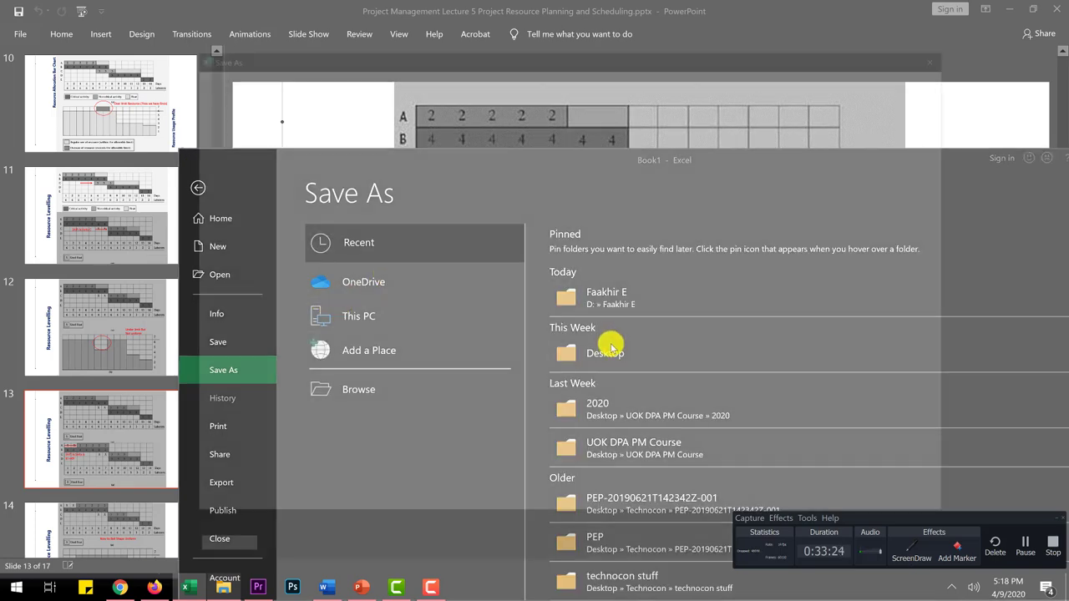
click(297, 447)
drag(313, 447, 268, 449)
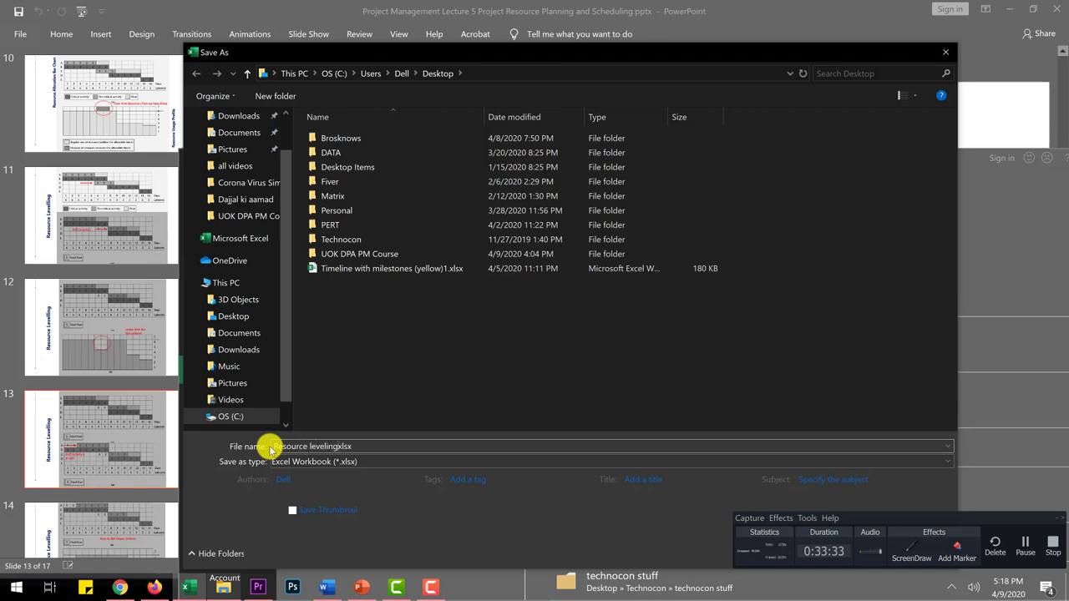
click(235, 316)
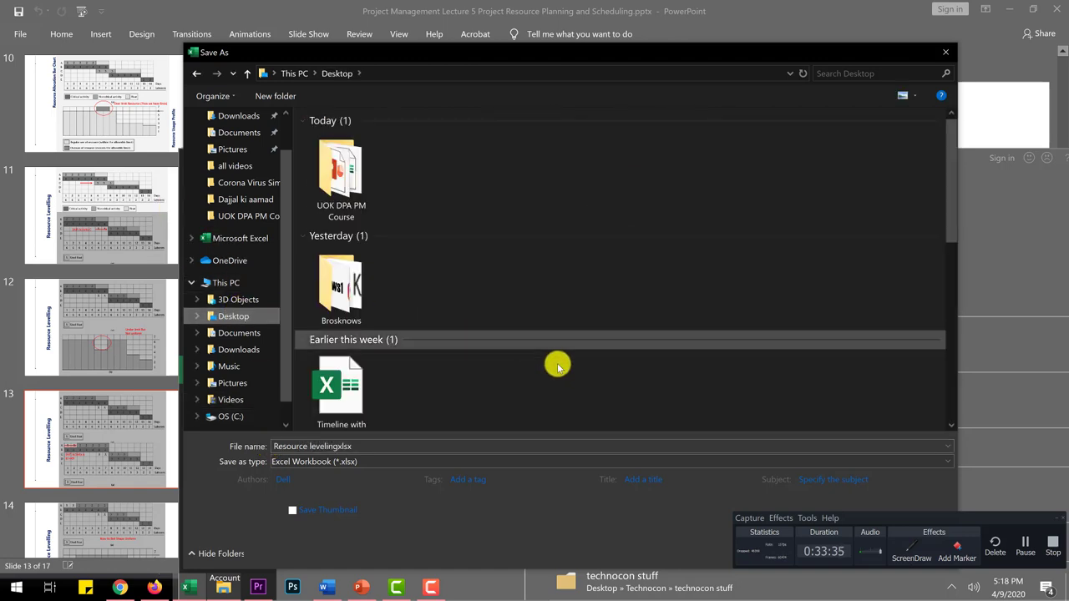
drag(950, 522, 946, 552)
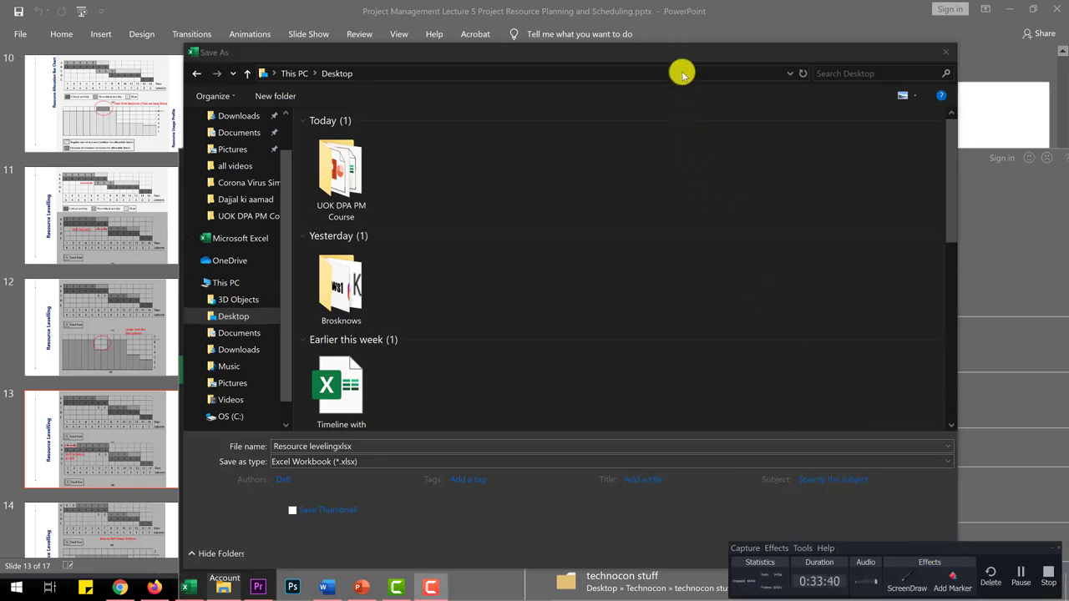
drag(676, 52, 652, 0)
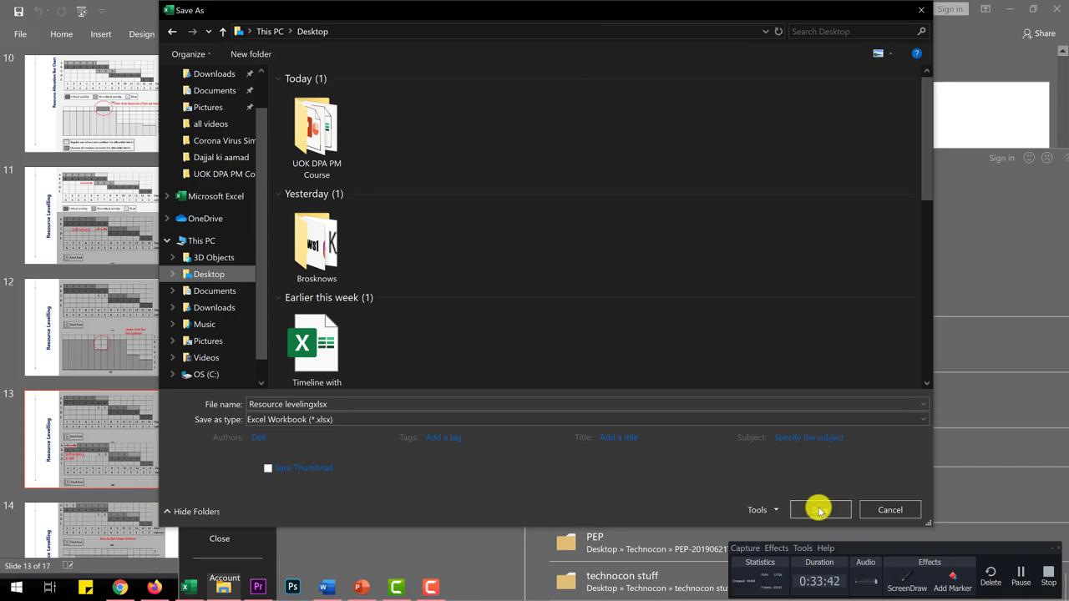
click(819, 510)
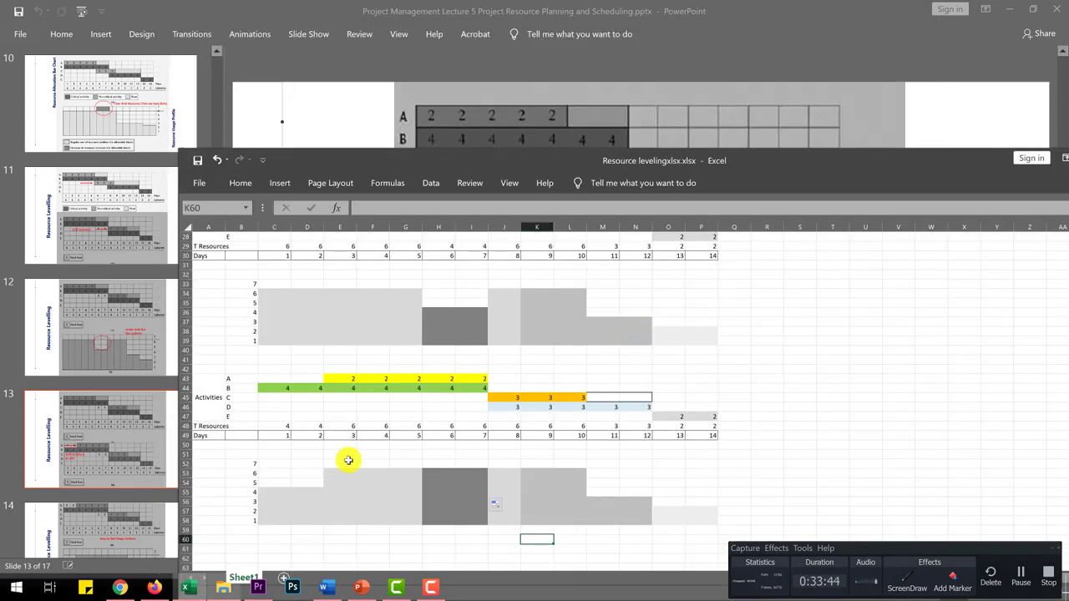
- Switch to the PowerPoint lecture and review the shift of activity A between the two bar charts on slide 13
click(120, 477)
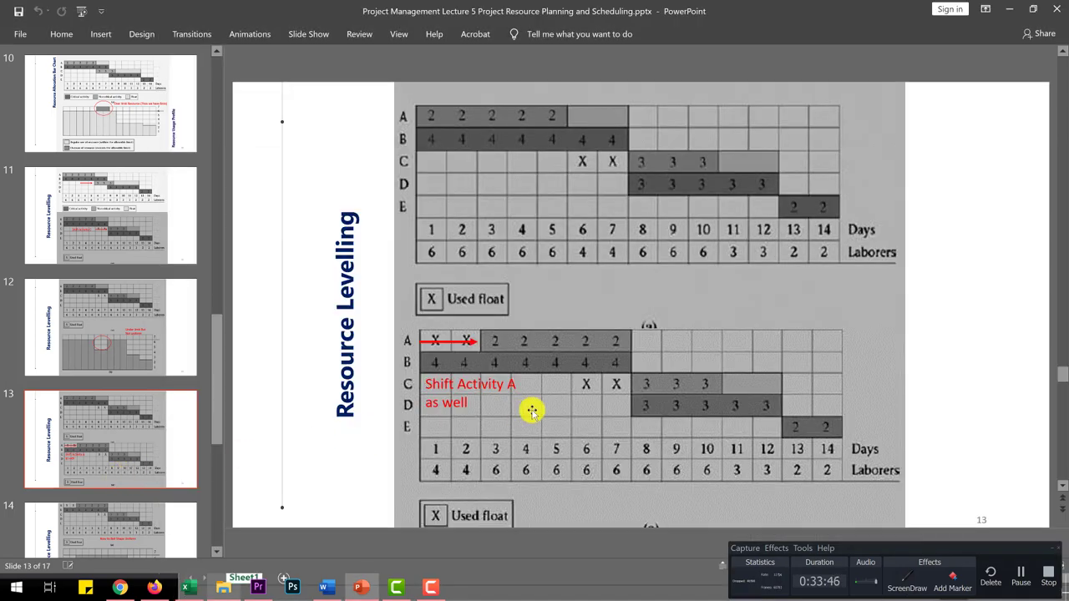
scroll(526, 418, down, 3)
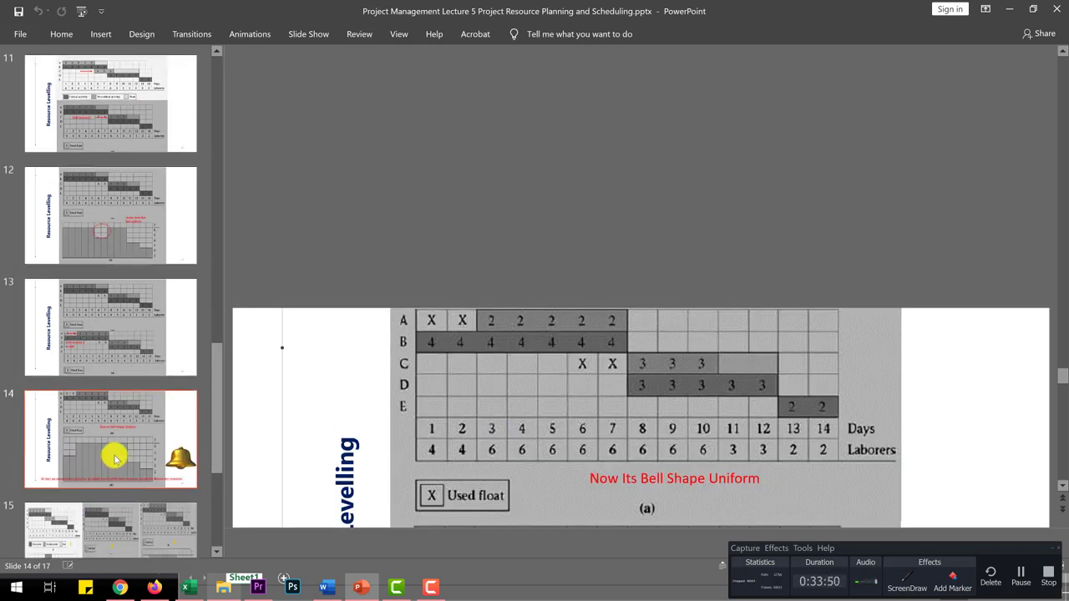
click(106, 329)
scroll(511, 389, down, 2)
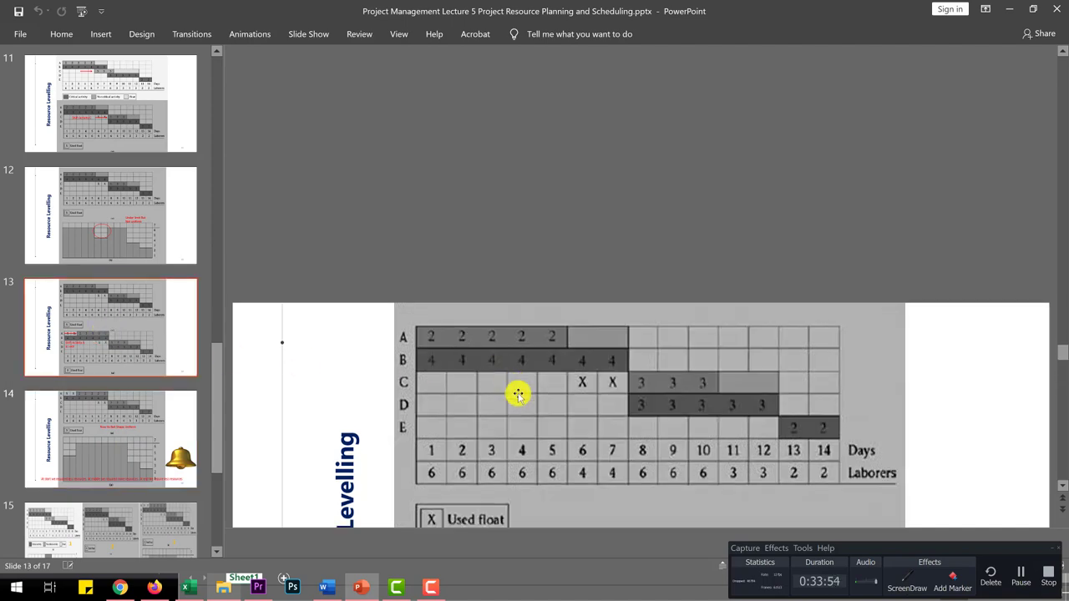
scroll(1059, 489, down, 4)
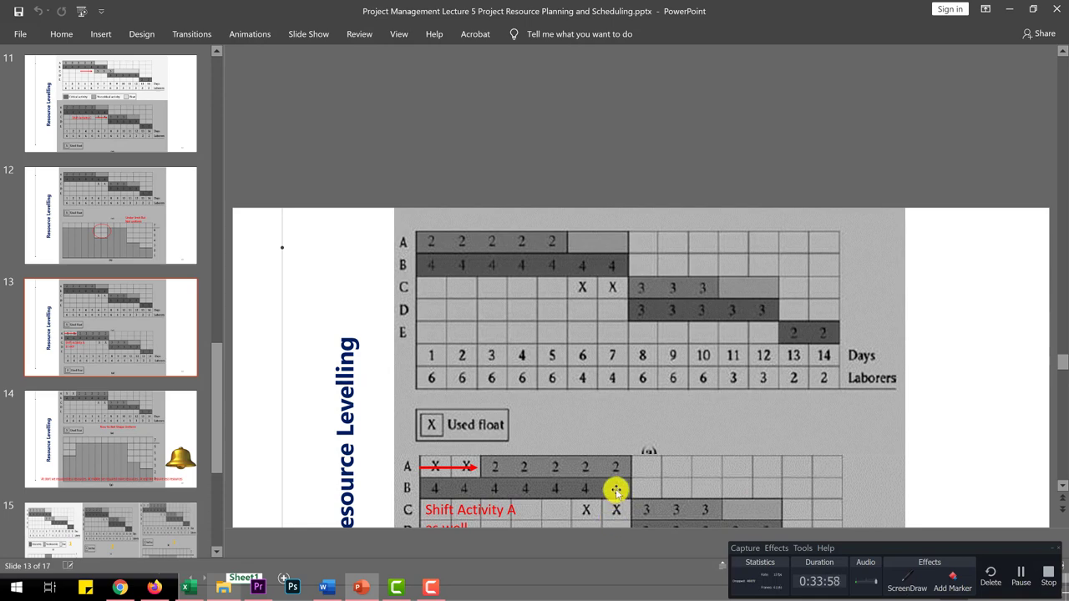
scroll(616, 490, down, 4)
- Examine the levelled chart and usage profile on slide 14, and open slide 15 to compare the three levelling stages
click(141, 457)
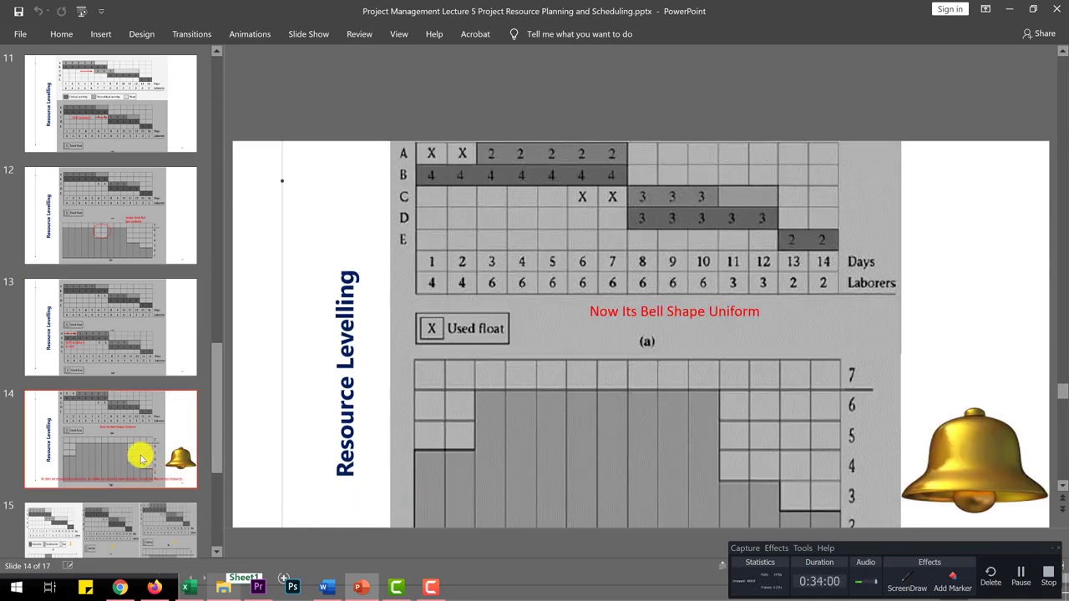
scroll(650, 321, up, 1)
scroll(651, 325, down, 1)
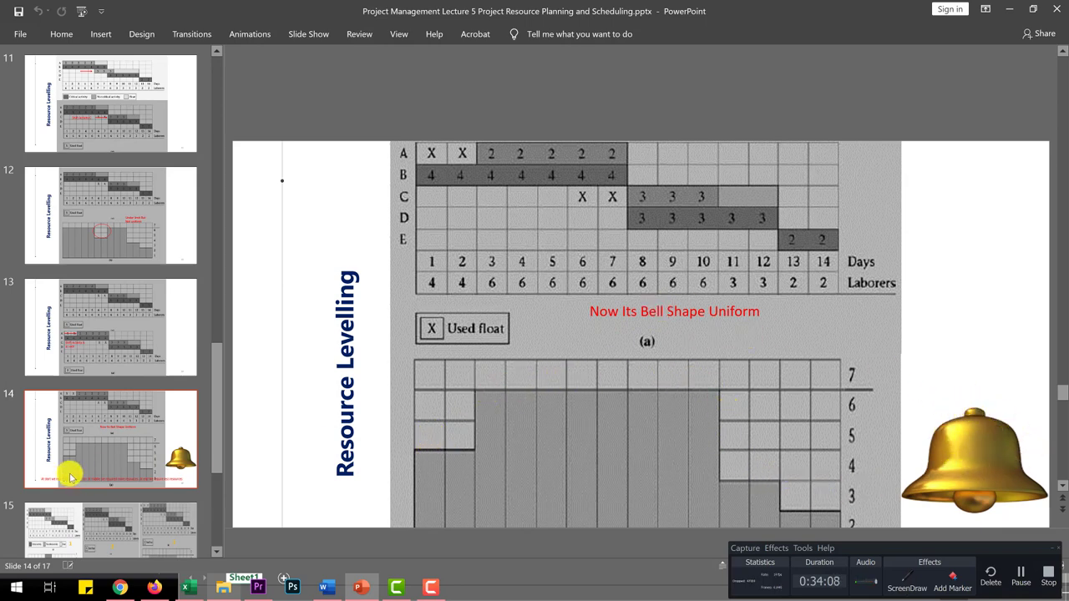
scroll(67, 455, down, 3)
click(80, 380)
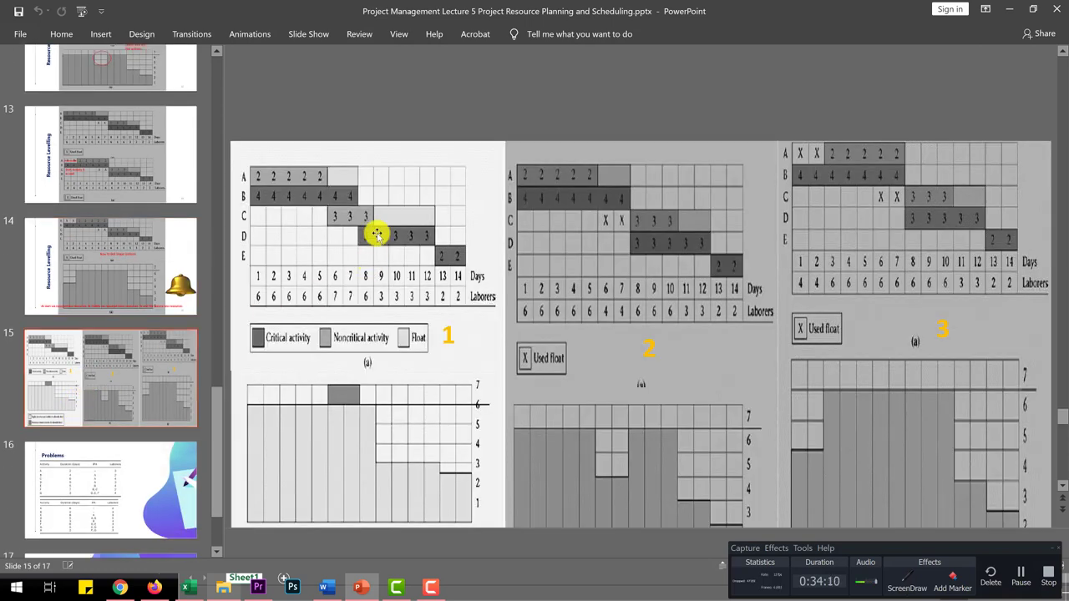